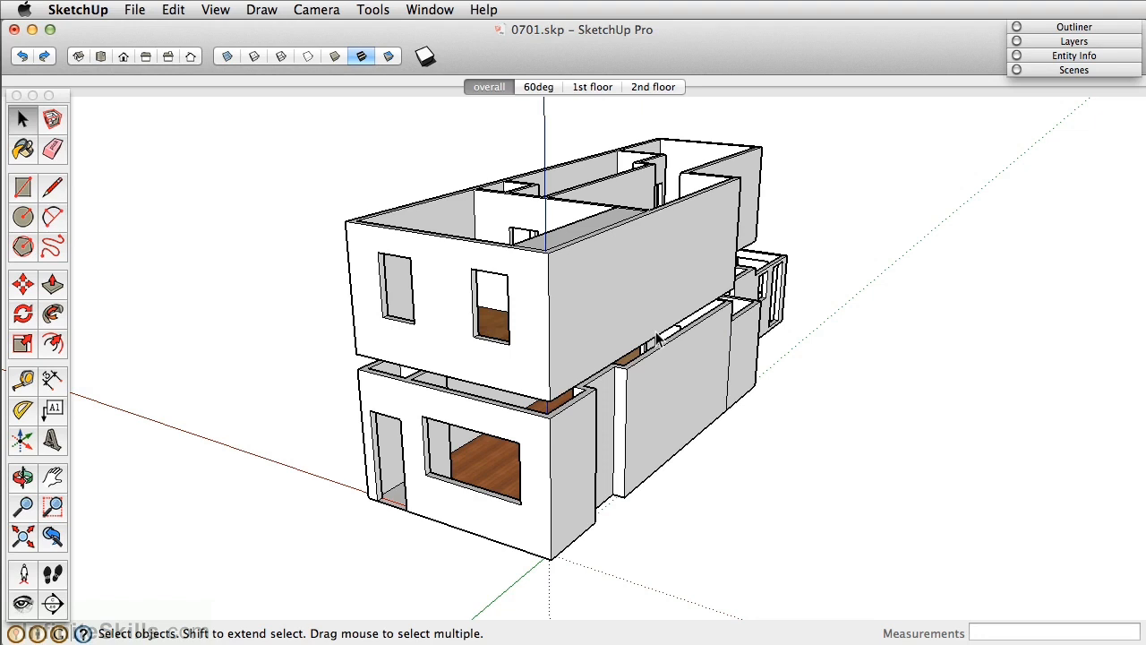
Step: Show the 1st floor scene and cover the large front room with a ceiling rectangle measuring 26' 5" by 14' 3 1/4"
click(592, 88)
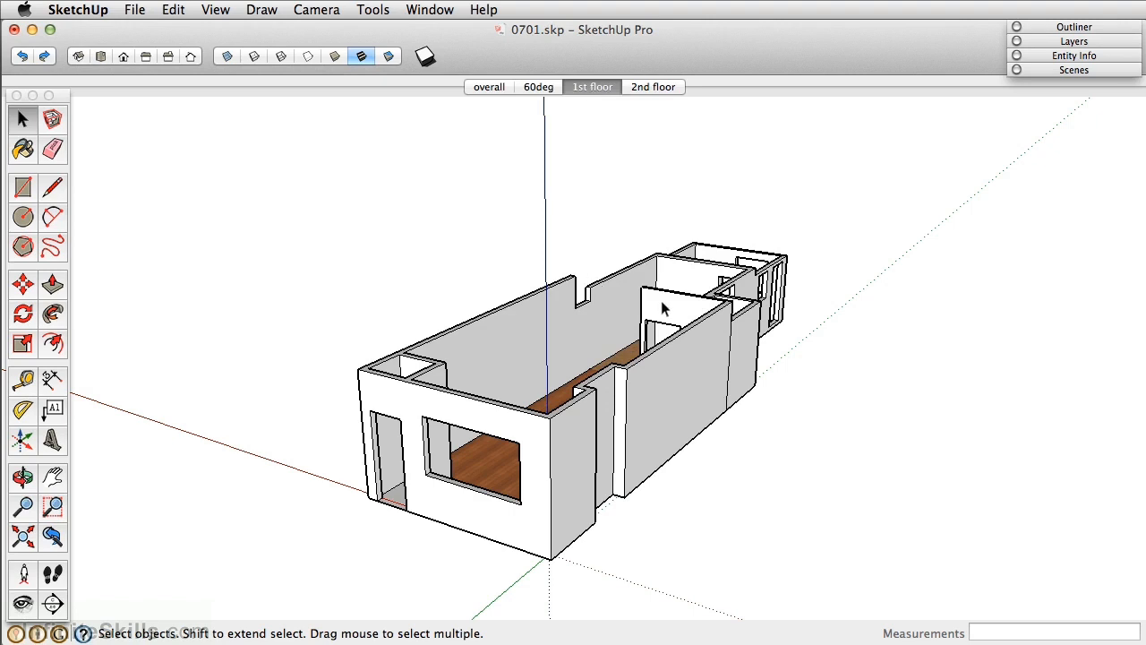
key(o)
drag(660, 302, 374, 430)
key(space)
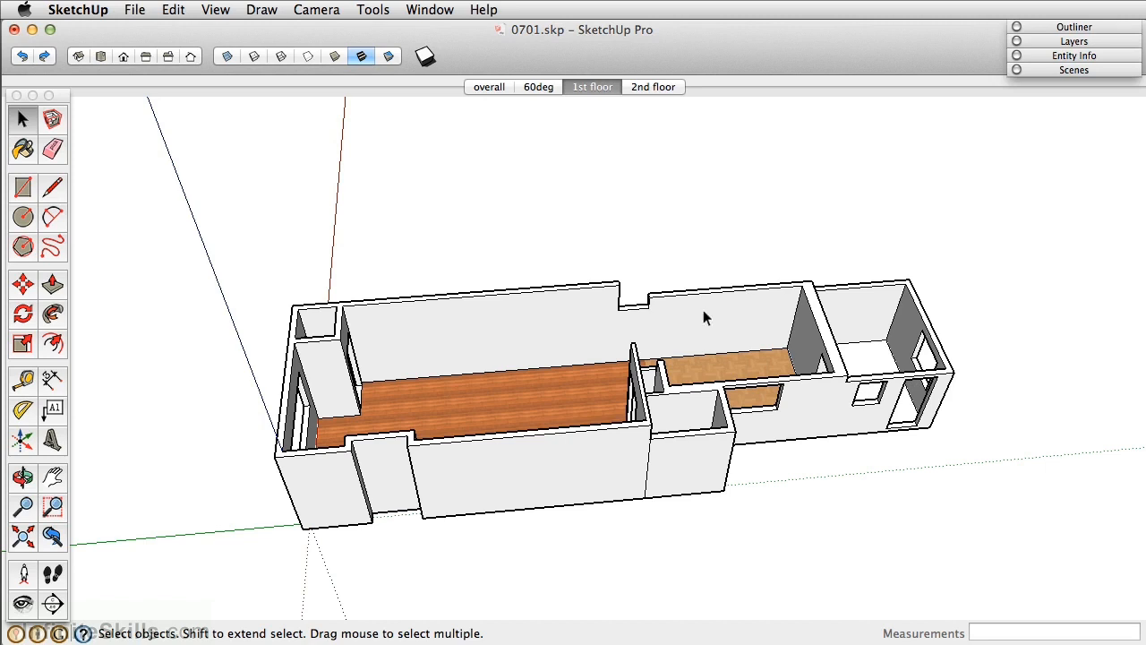
click(511, 332)
click(253, 248)
click(23, 187)
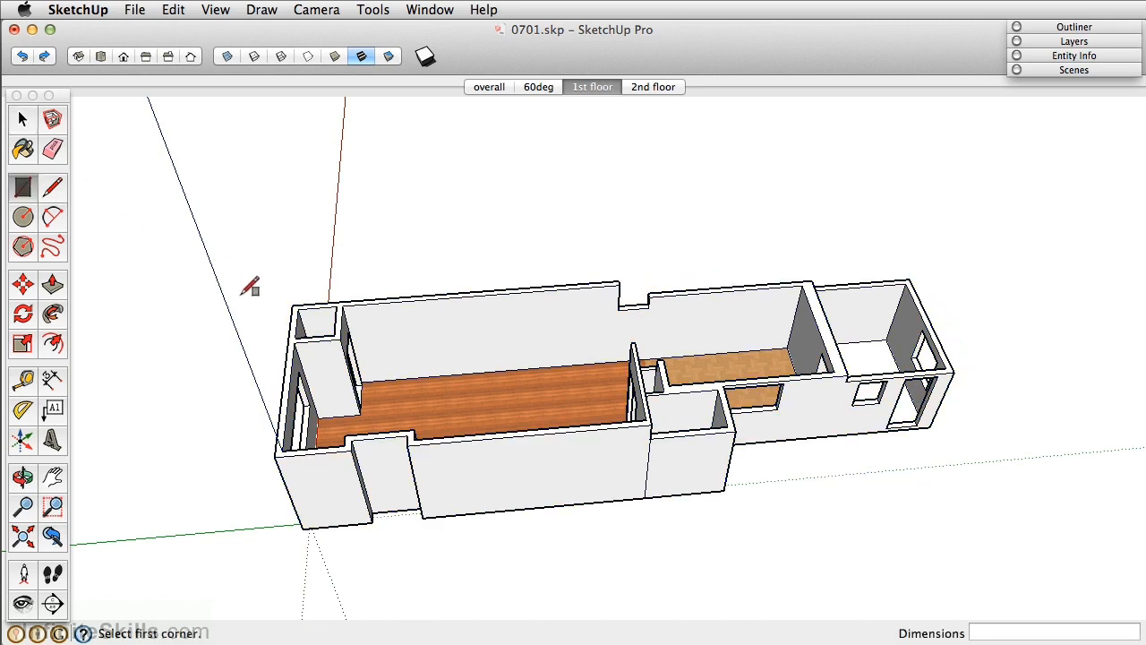
click(298, 308)
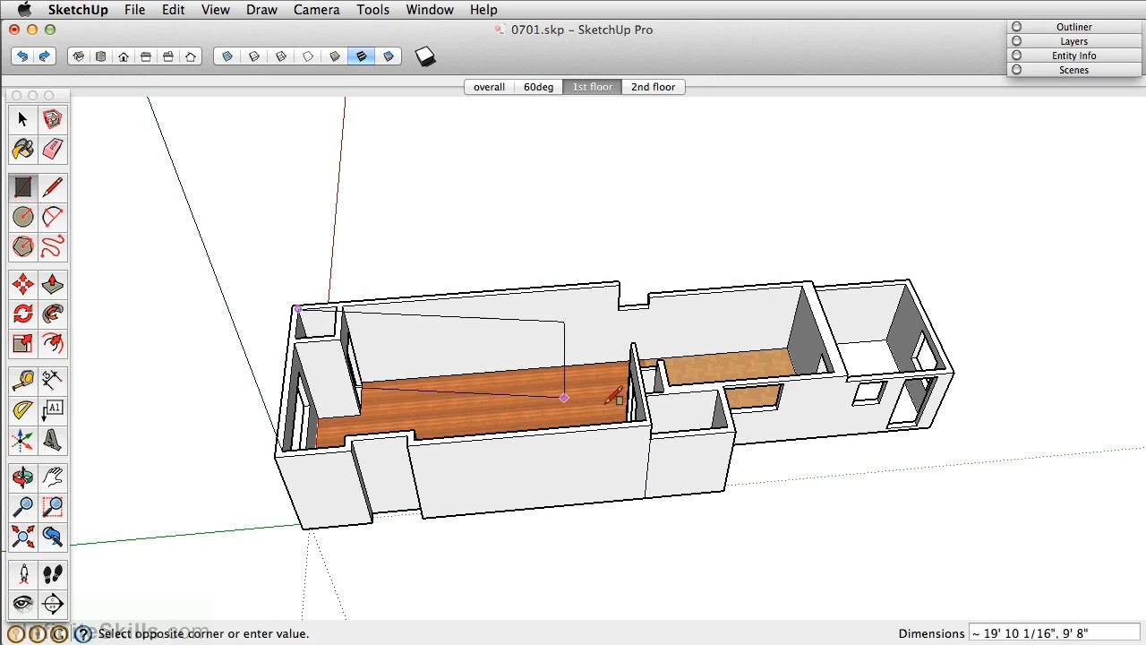
click(651, 410)
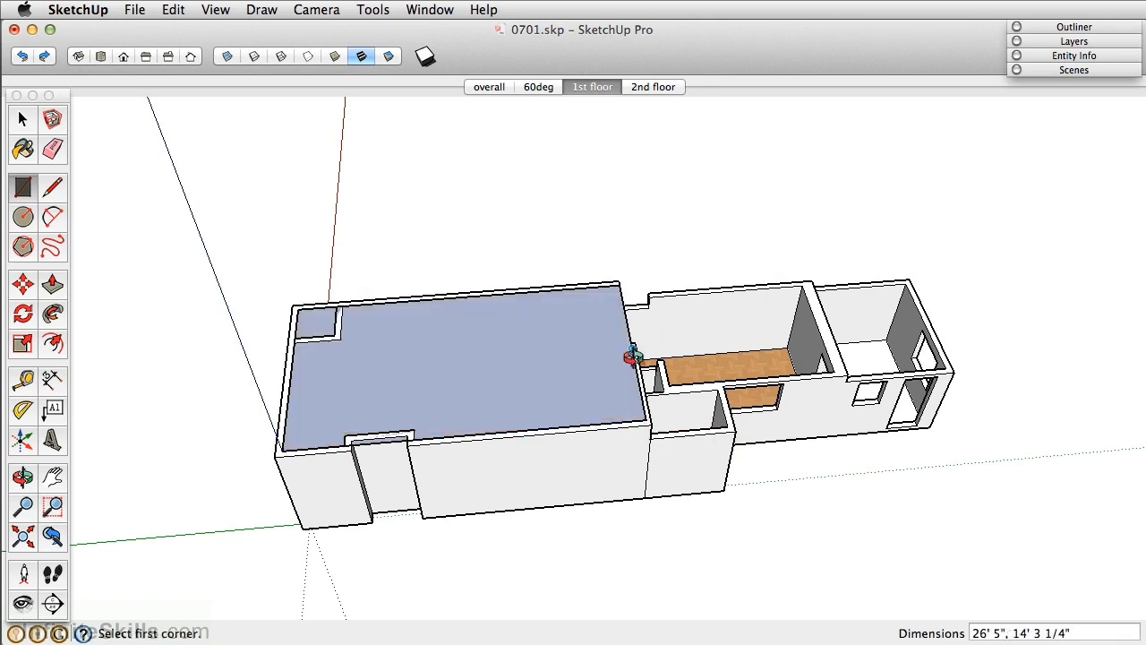
Step: Draw ceiling rectangles over the narrow passage strip and the adjoining parquet-floored middle room
scroll(663, 349, up, 5)
click(739, 305)
middle_drag(755, 376, 538, 222)
click(387, 412)
scroll(380, 407, down, 5)
click(501, 206)
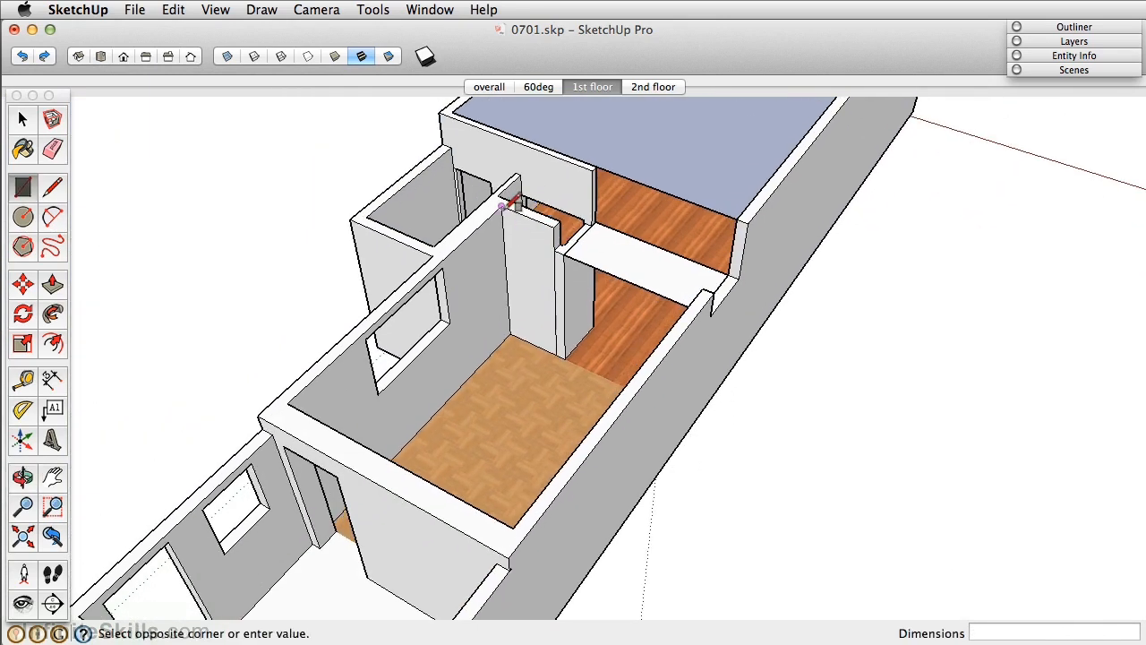
click(514, 524)
Step: Draw a ceiling rectangle of 9' 9 1/2" by 8' 4 1/2" over the lower room at the back end
scroll(466, 340, down, 3)
middle_drag(415, 358, 416, 300)
scroll(417, 301, up, 2)
click(449, 253)
click(548, 535)
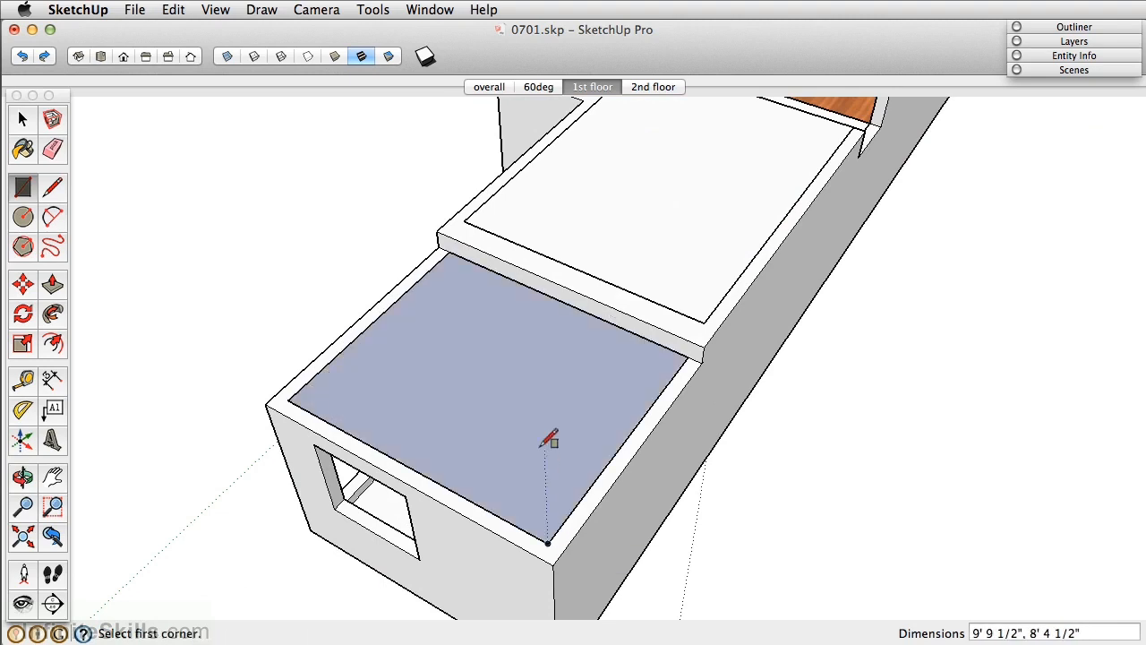
Step: Examine the first-floor ceiling faces from outside and from inside the rooms
scroll(545, 438, down, 4)
middle_drag(606, 330, 493, 356)
scroll(573, 340, up, 3)
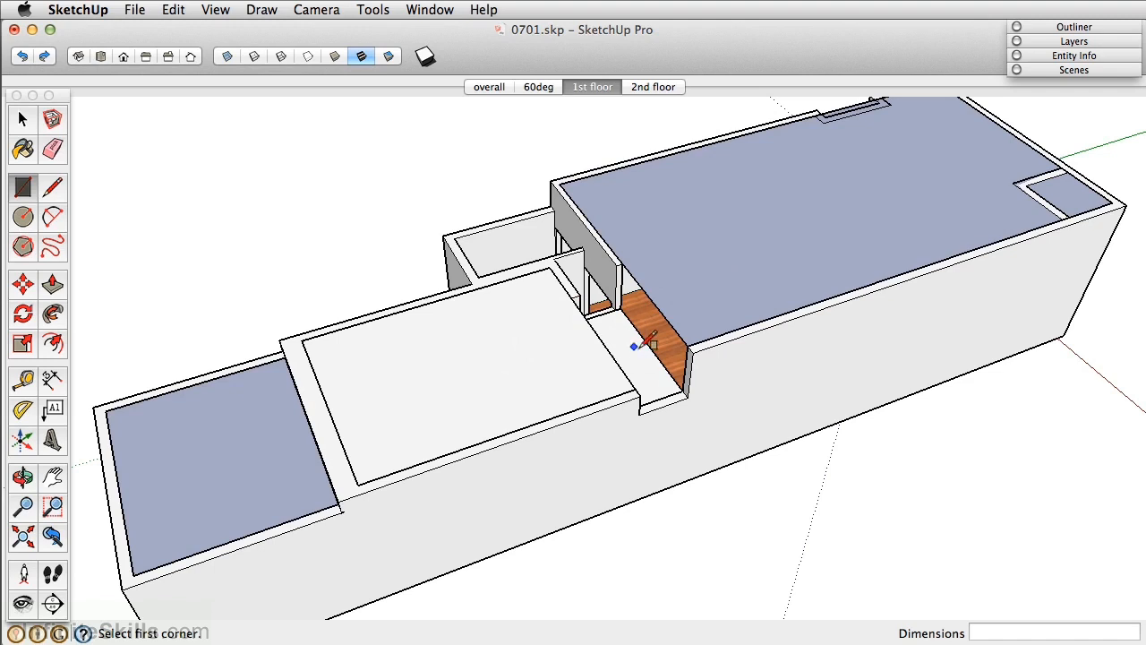
middle_drag(847, 318, 378, 158)
scroll(707, 444, up, 5)
scroll(698, 447, up, 5)
middle_drag(639, 427, 573, 264)
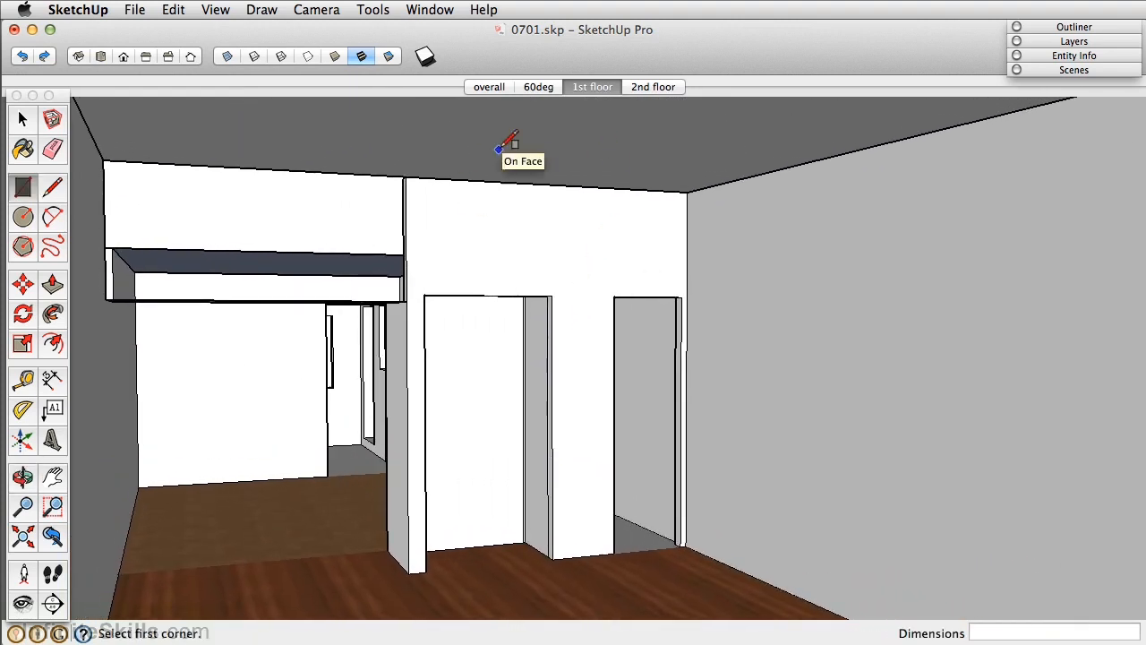
middle_drag(392, 173, 1023, 333)
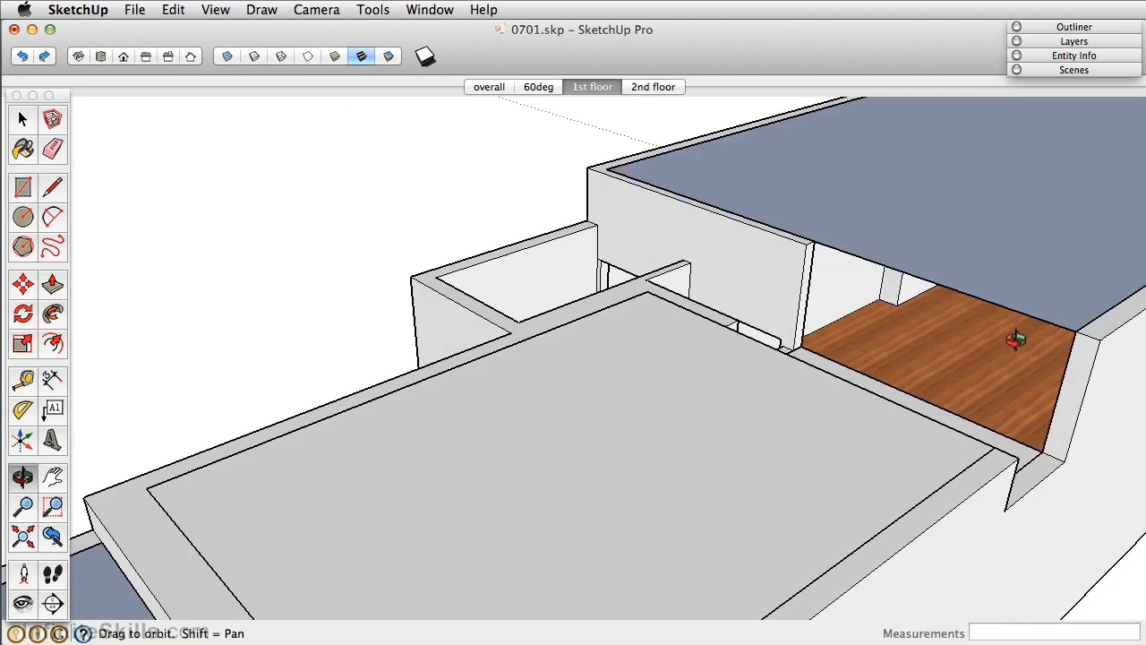
Step: Reverse the ceiling faces over the middle room and over the narrow passage strip
right_click(698, 395)
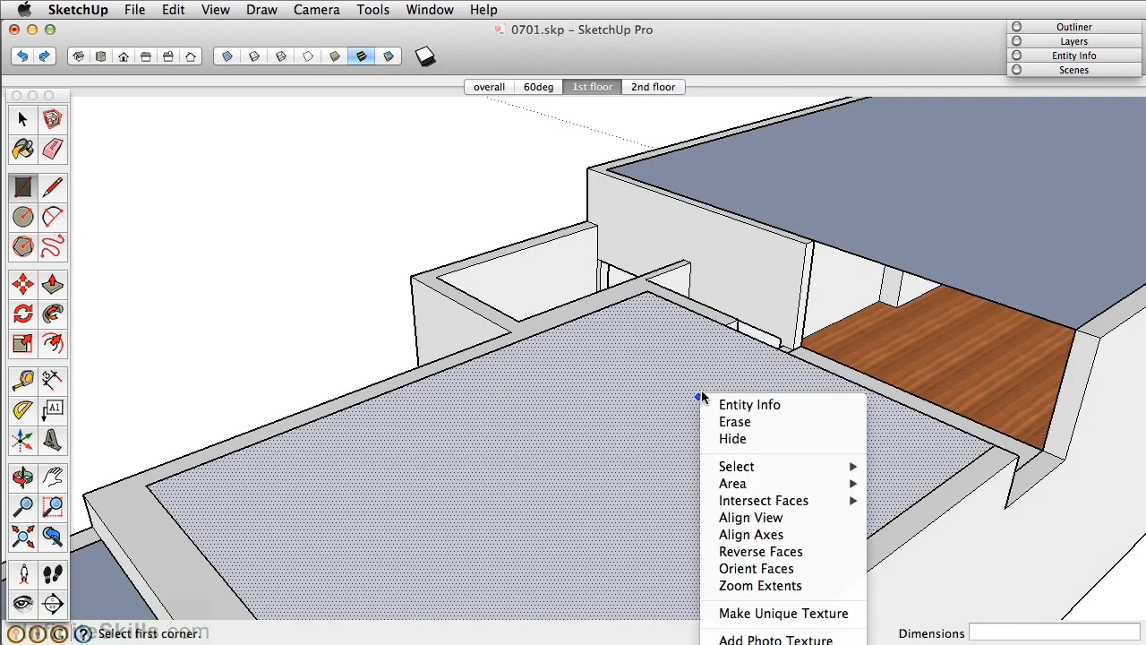
click(761, 553)
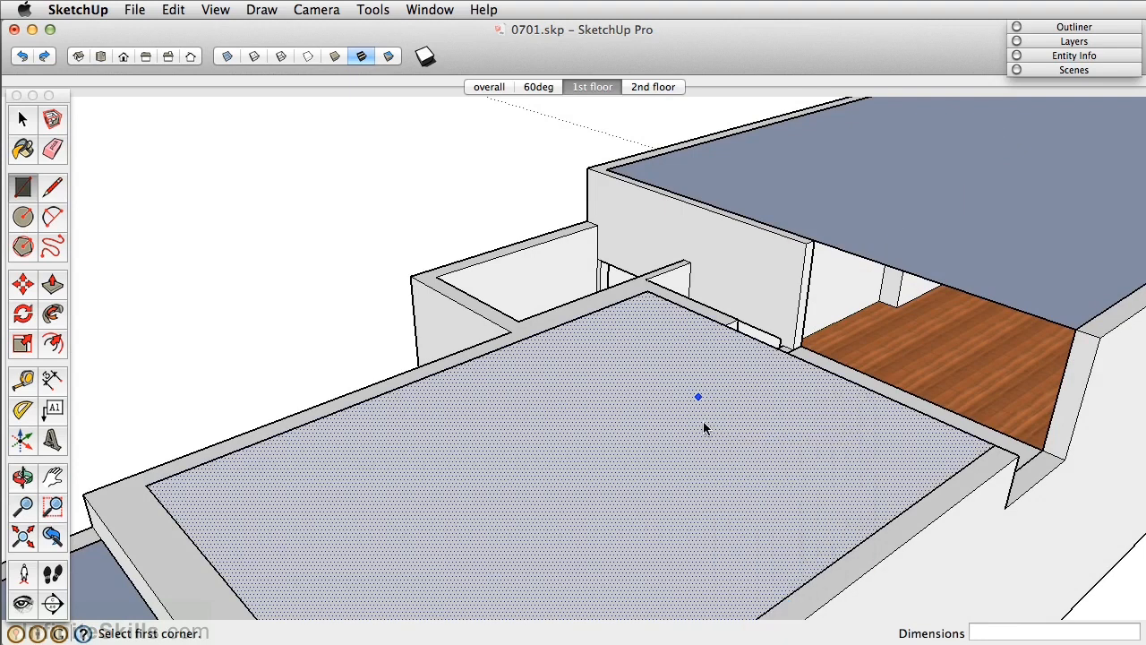
middle_drag(714, 403, 690, 354)
right_click(690, 355)
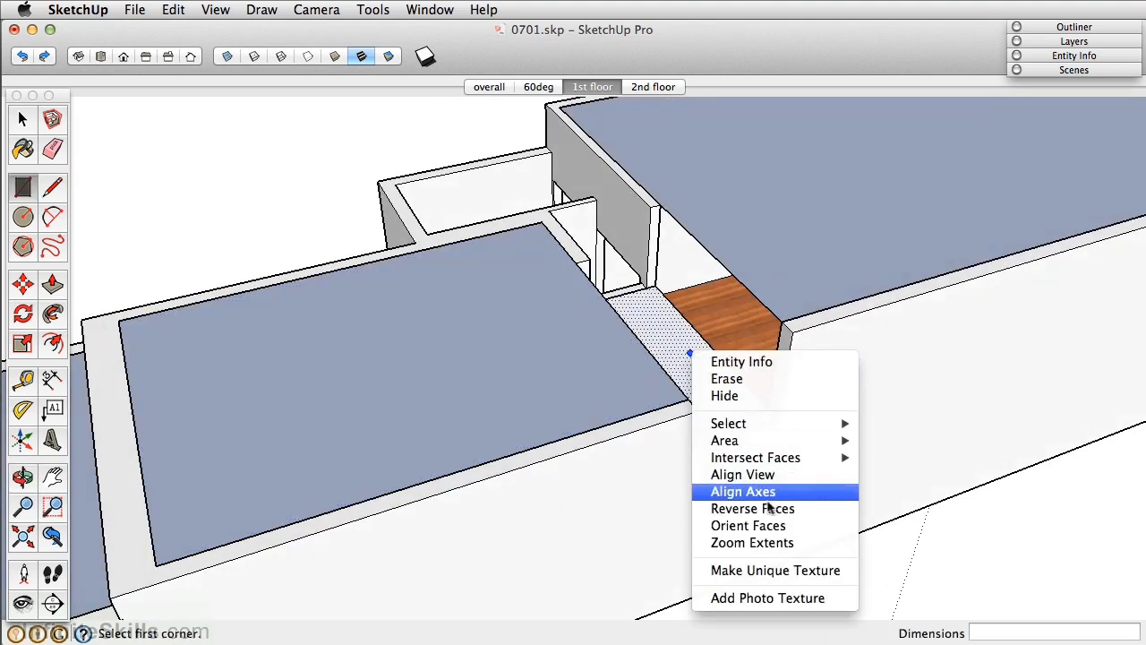
click(755, 507)
Step: Select all the first-floor ceiling faces, including the front room's face with its edges, and group them
middle_drag(762, 495, 764, 334)
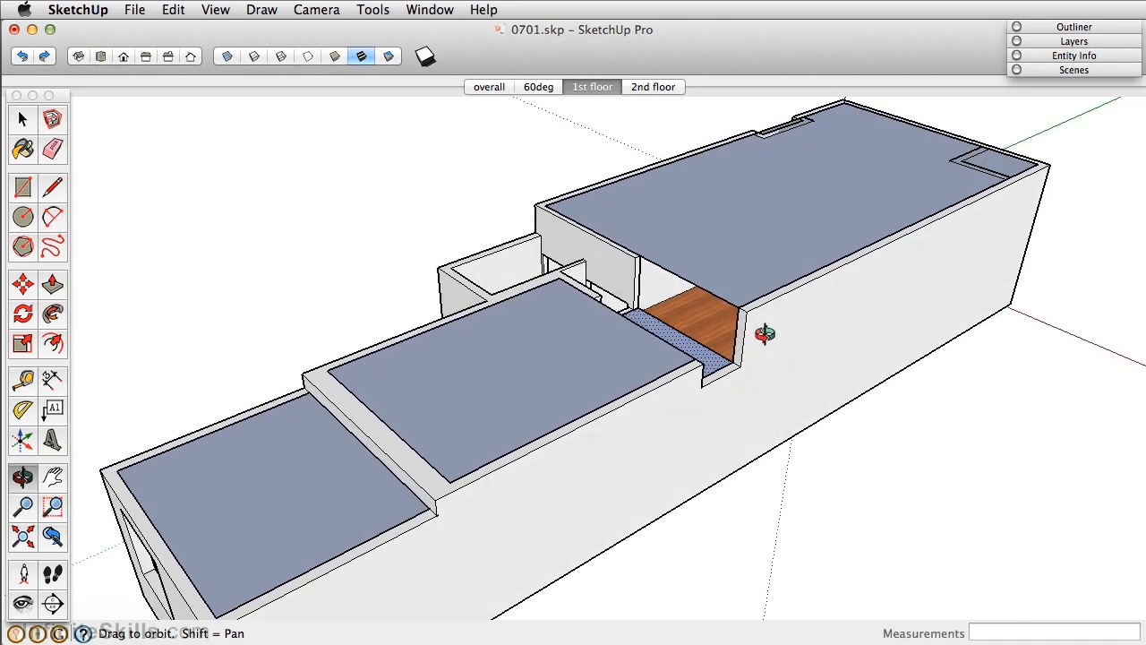
key(r)
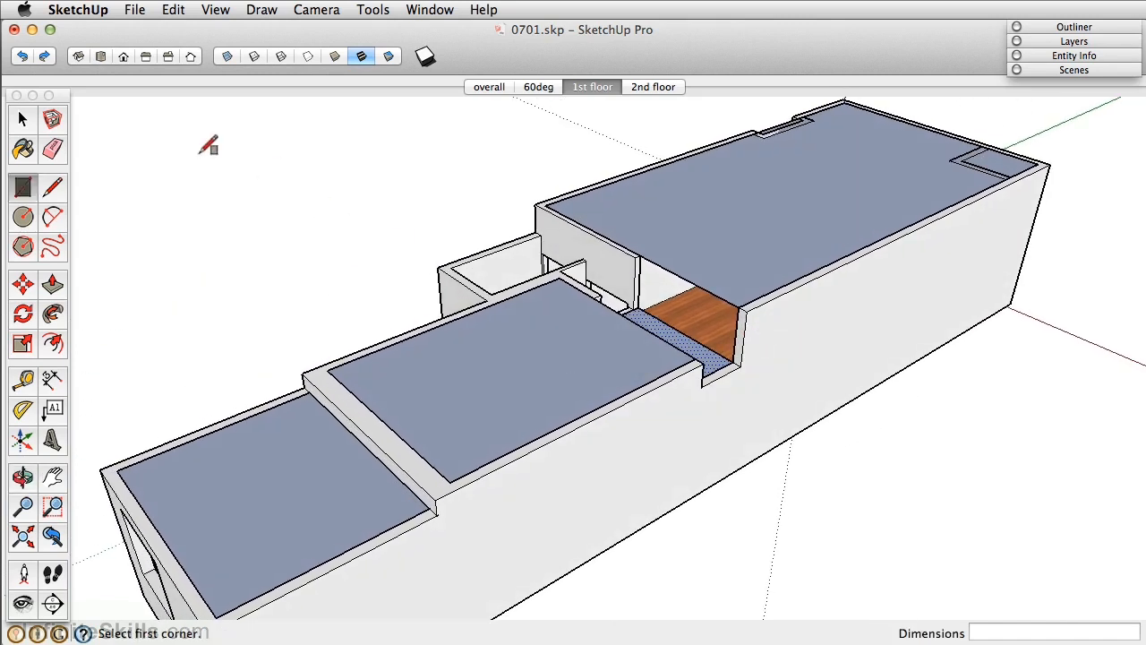
click(22, 119)
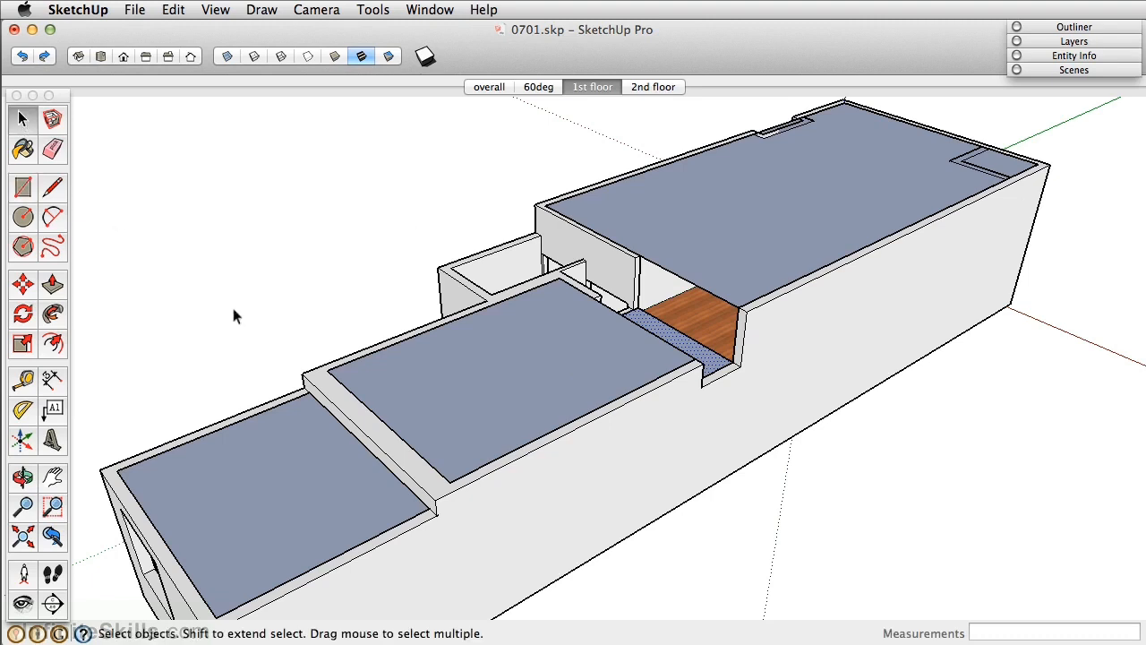
click(276, 466)
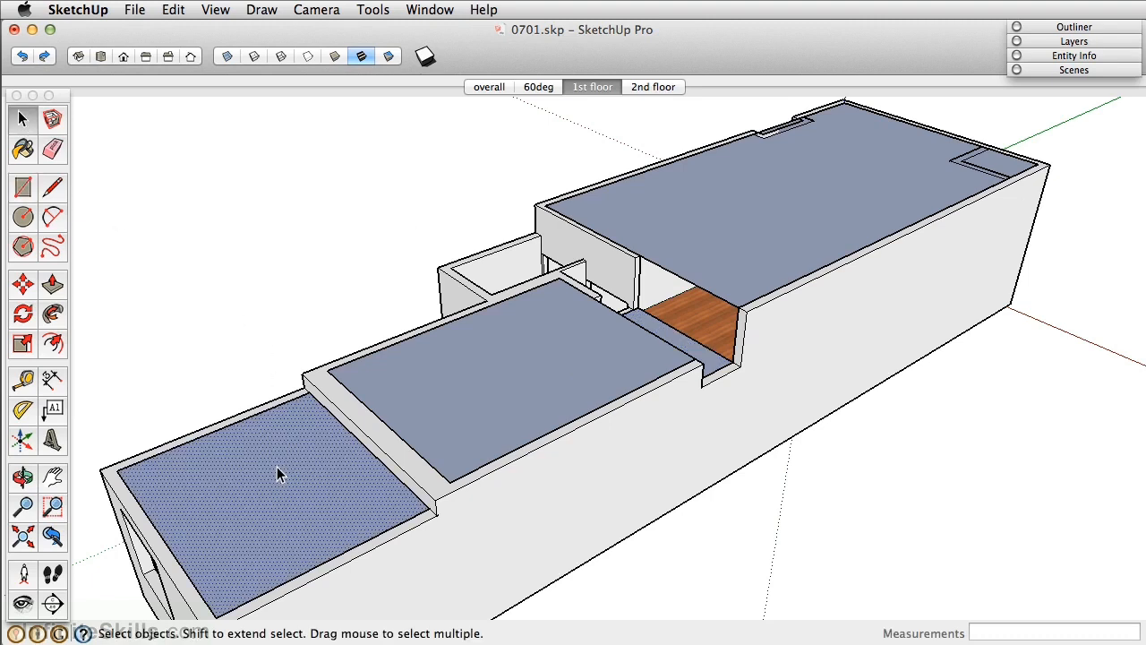
shift+click(500, 349)
shift+click(715, 362)
shift+double_click(775, 214)
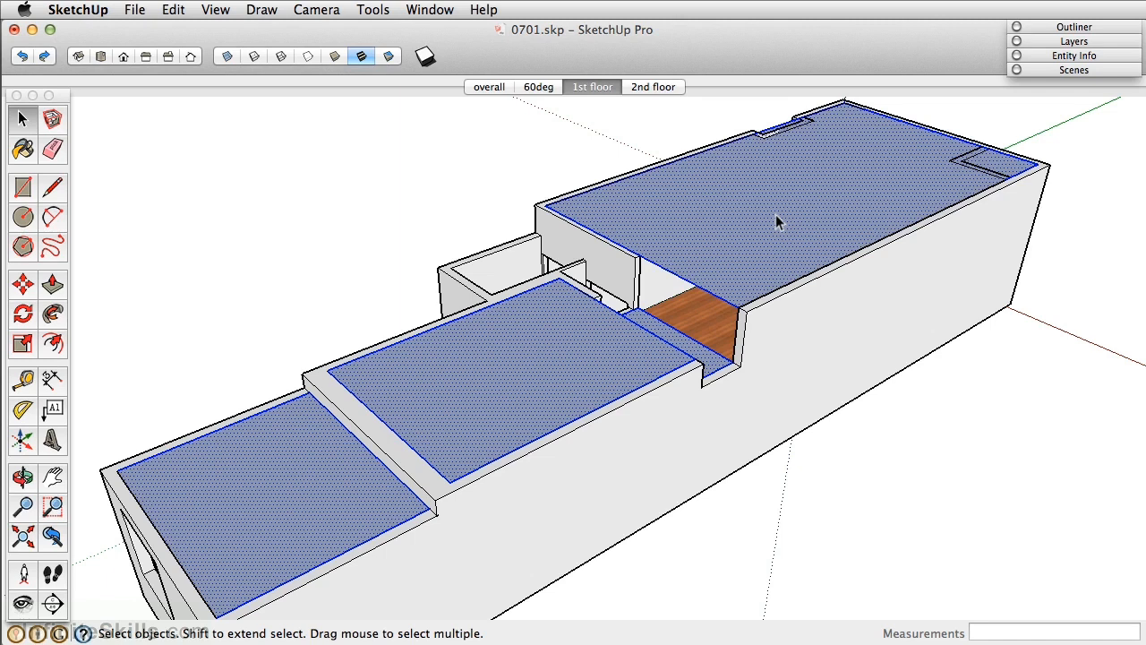
key(super+g)
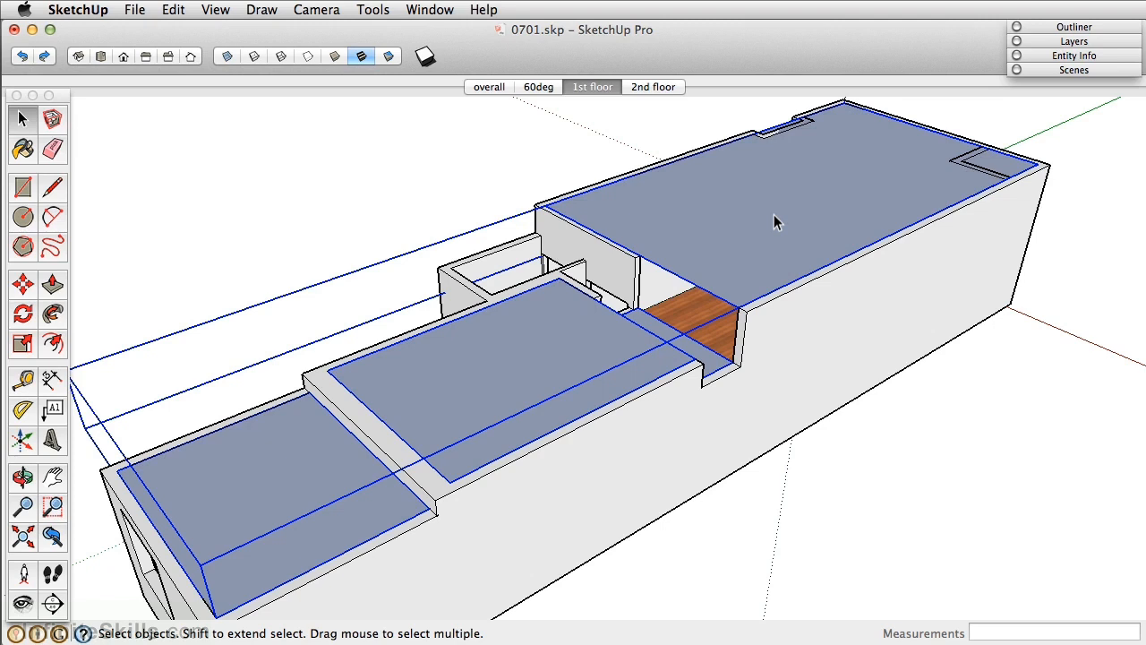
Step: Add a new layer named "ceiling"
click(1052, 42)
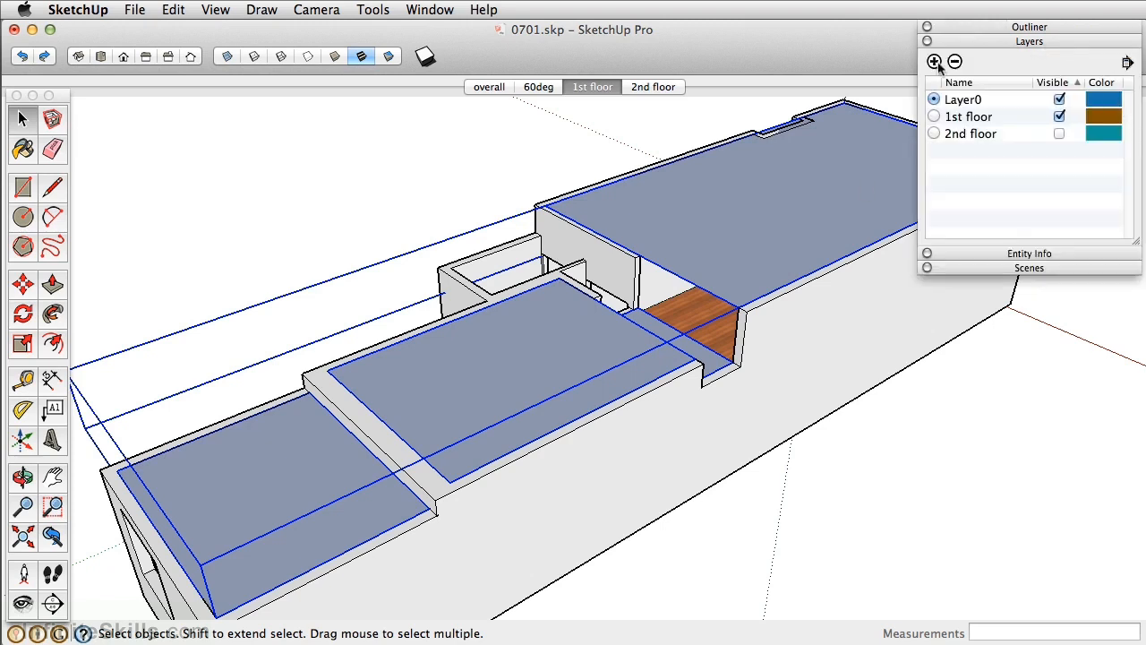
click(934, 61)
text(ceiling)
key(Return)
Step: Assign the ceiling group to the "ceiling" layer and deselect it
click(1011, 257)
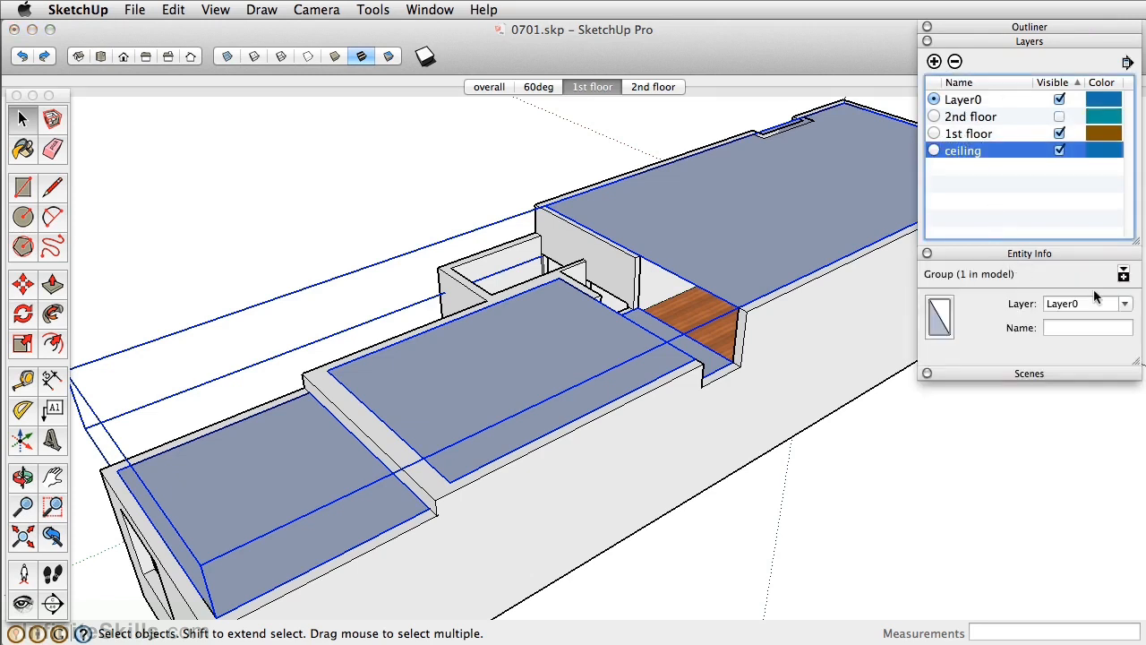
click(1126, 303)
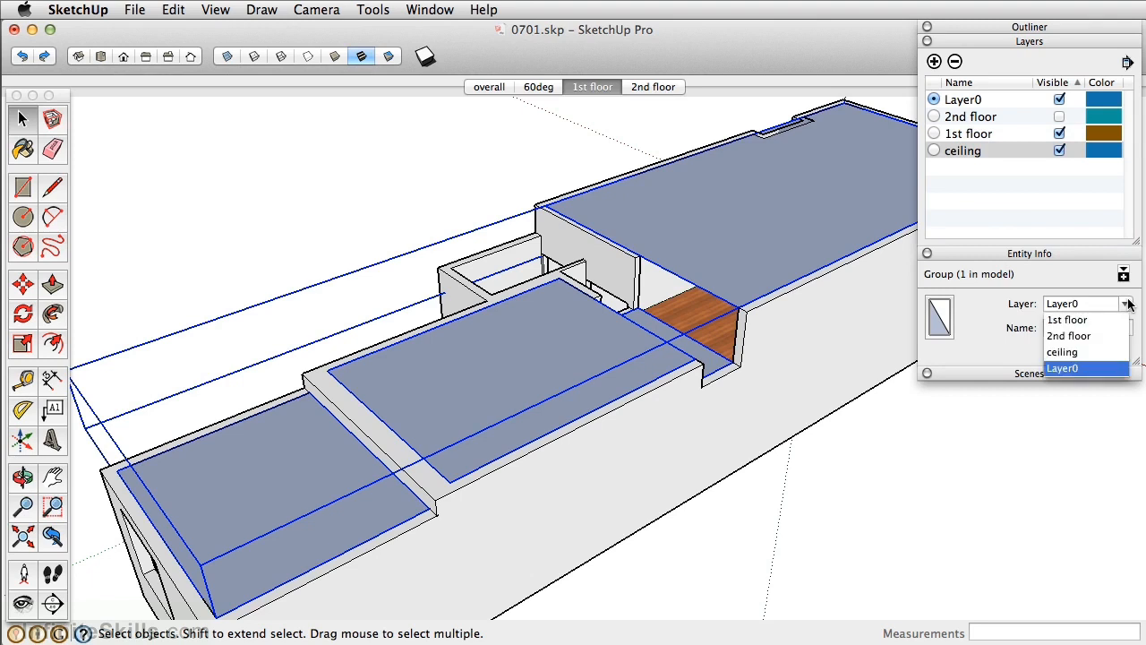
click(1068, 352)
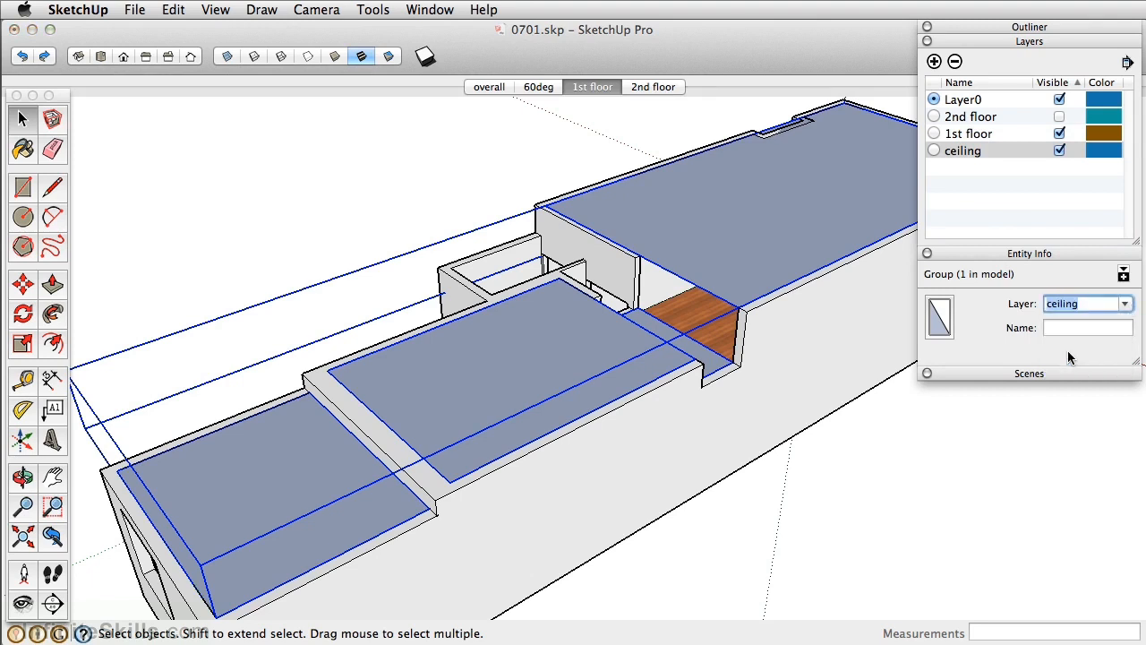
click(903, 570)
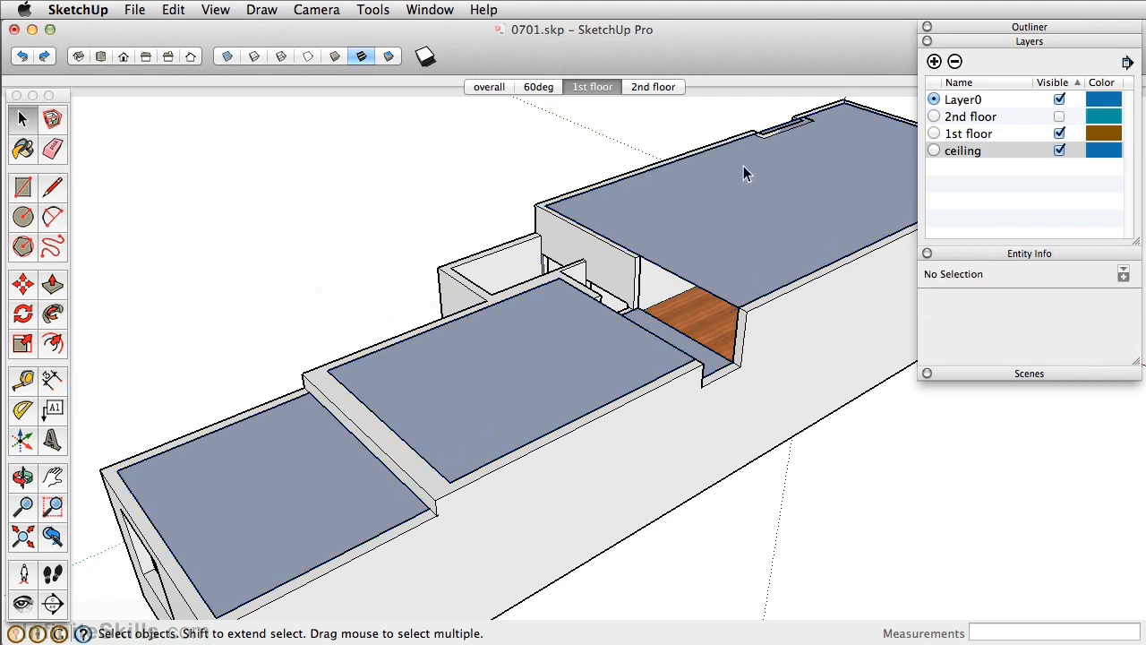
Step: Show the 2nd floor scene and draw a ceiling rectangle over the narrower back end of the hallway
click(643, 86)
shift+middle_drag(694, 252, 616, 298)
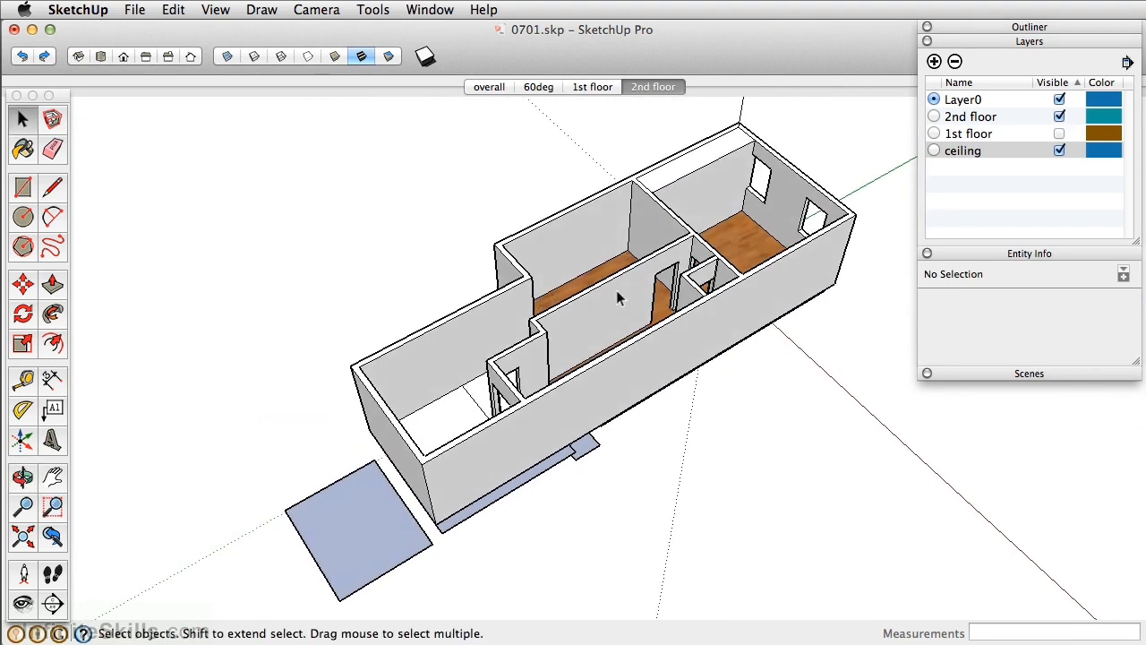
click(22, 186)
scroll(591, 349, up, 4)
middle_drag(629, 334, 503, 387)
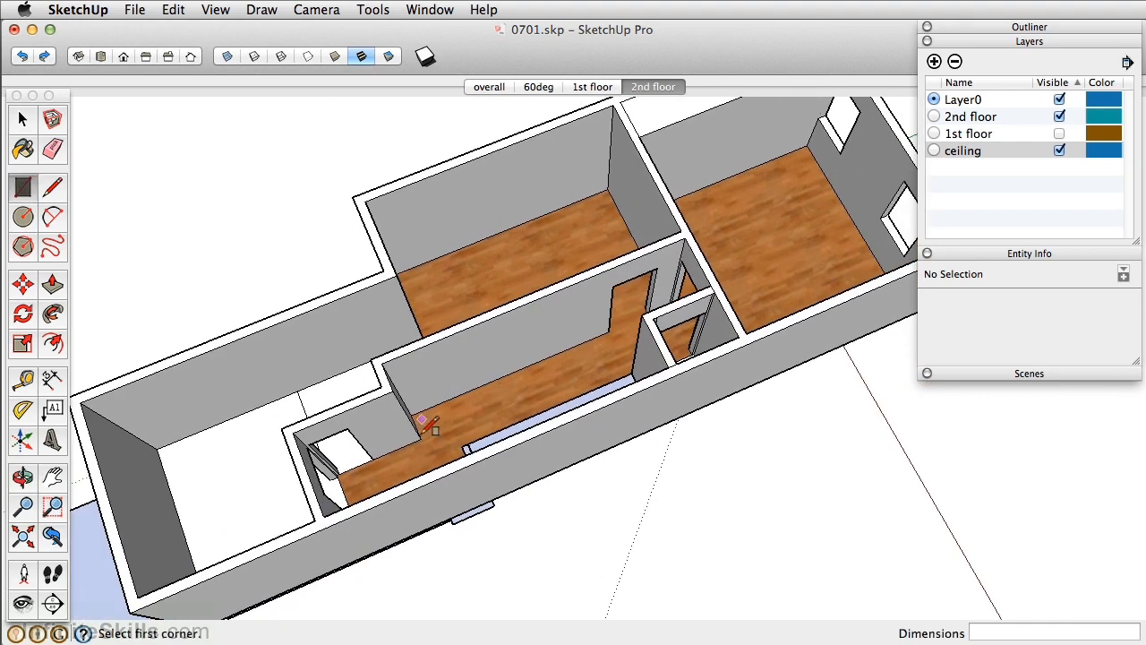
click(392, 390)
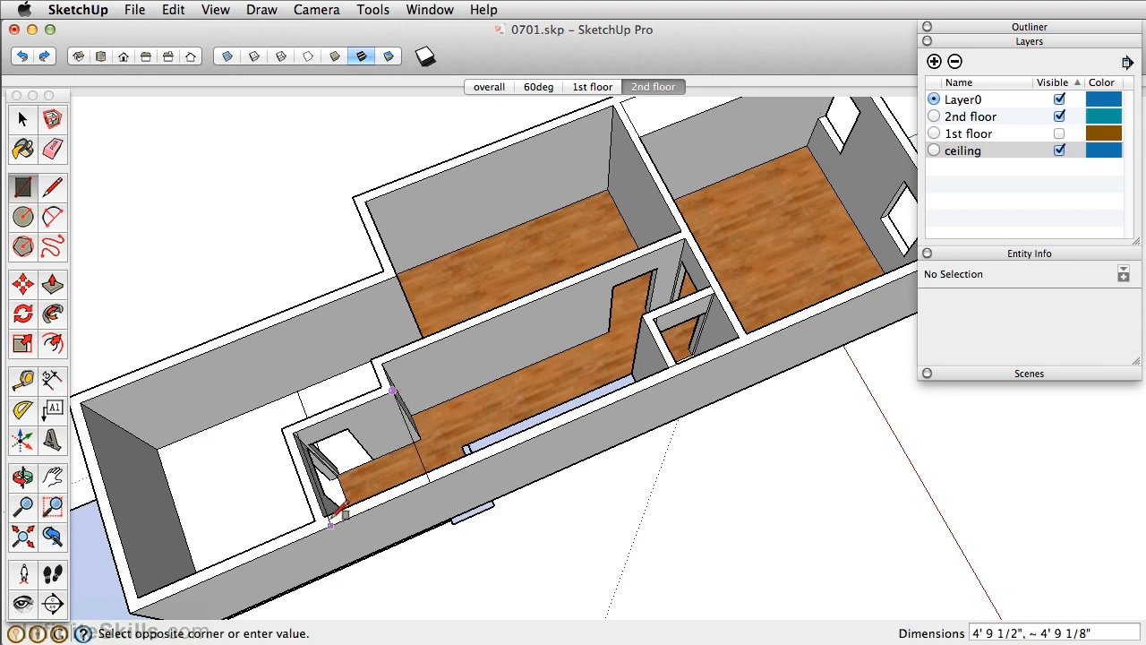
click(323, 515)
Step: Cover the hallway's main section and the small recess beside the closet with ceiling rectangles
click(383, 362)
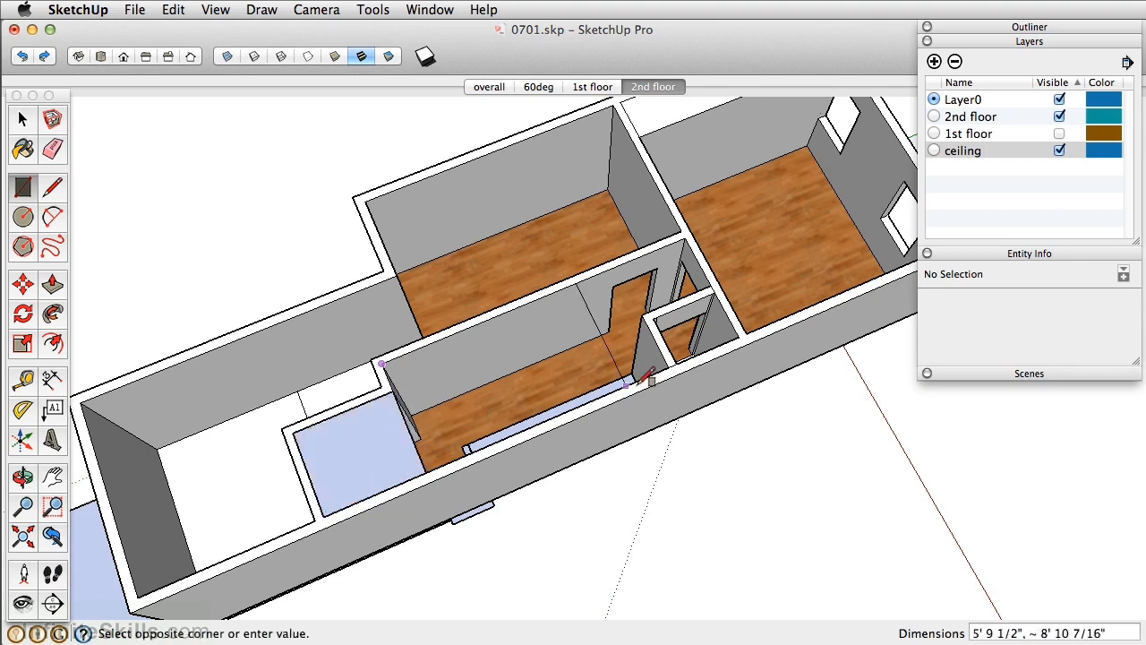
click(670, 366)
click(649, 310)
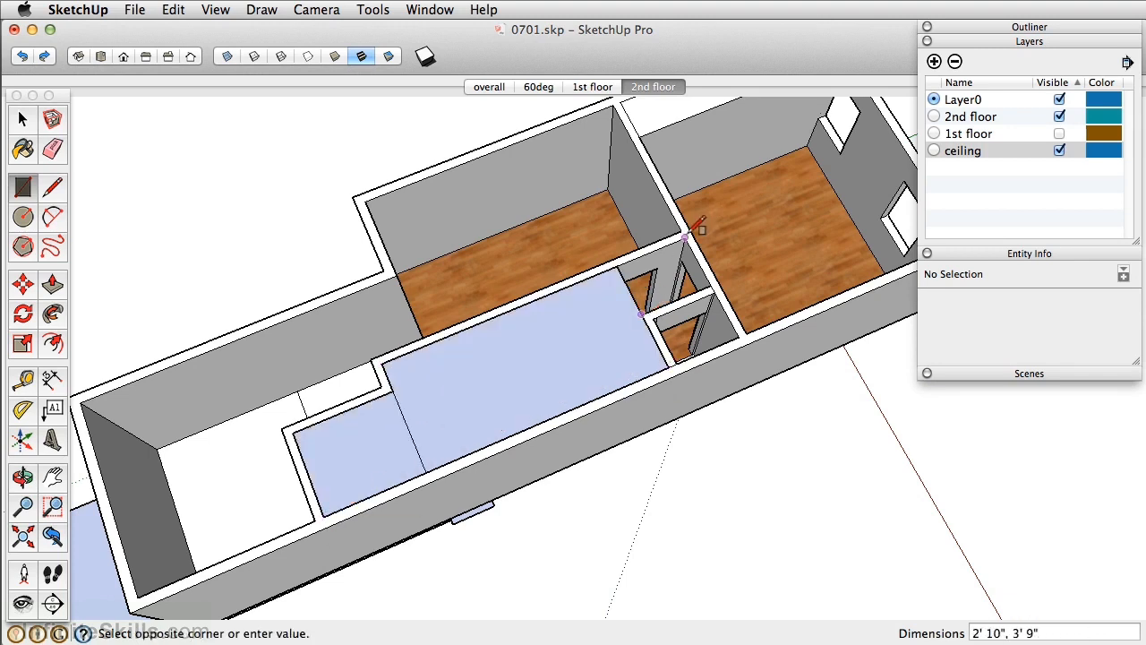
scroll(690, 220, up, 4)
click(695, 233)
Step: Draw a ceiling rectangle of 11' 11 1/2" by 12' 2" over the front room with two windows
scroll(687, 240, down, 6)
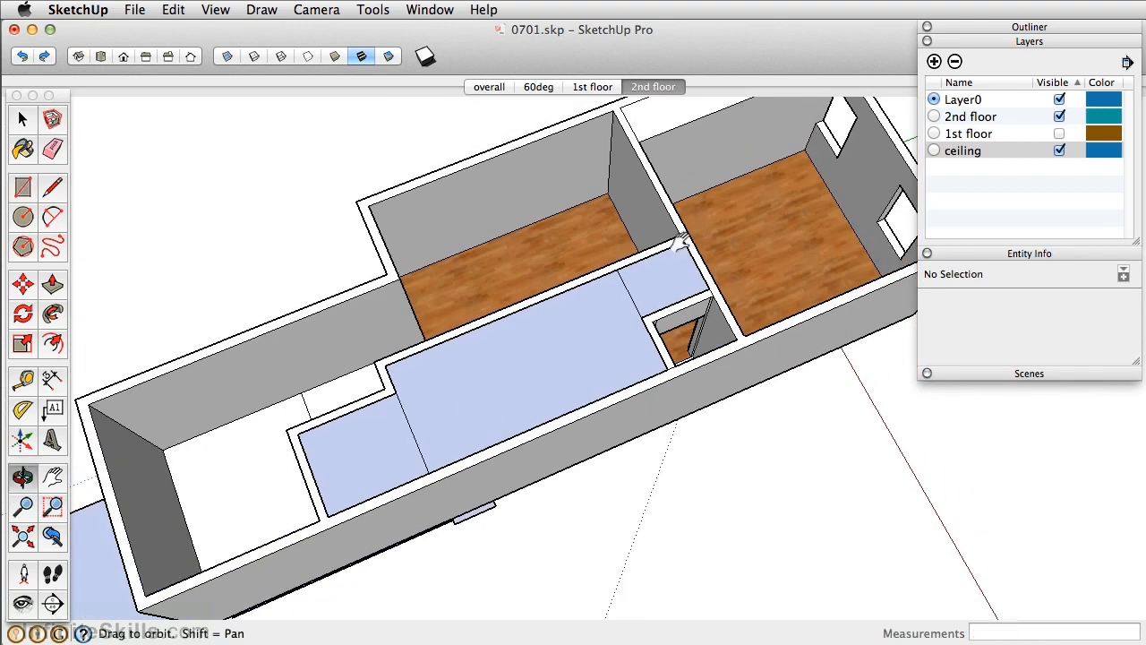
shift+middle_drag(686, 239, 394, 381)
scroll(362, 240, up, 1)
scroll(370, 234, up, 2)
click(361, 290)
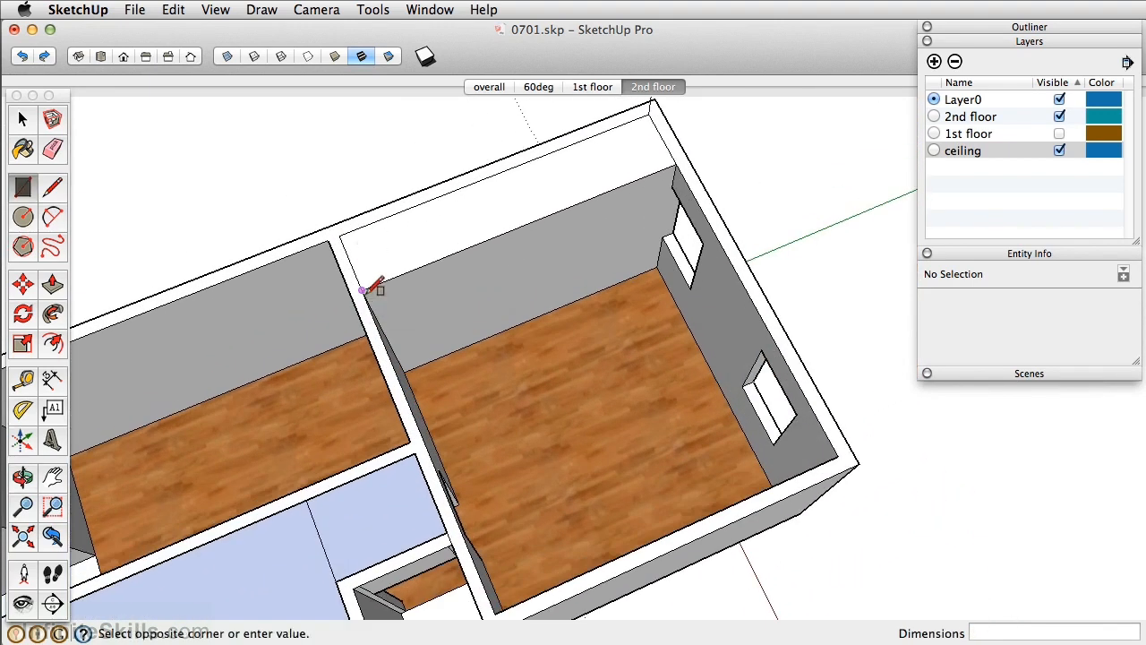
click(840, 456)
scroll(810, 449, down, 3)
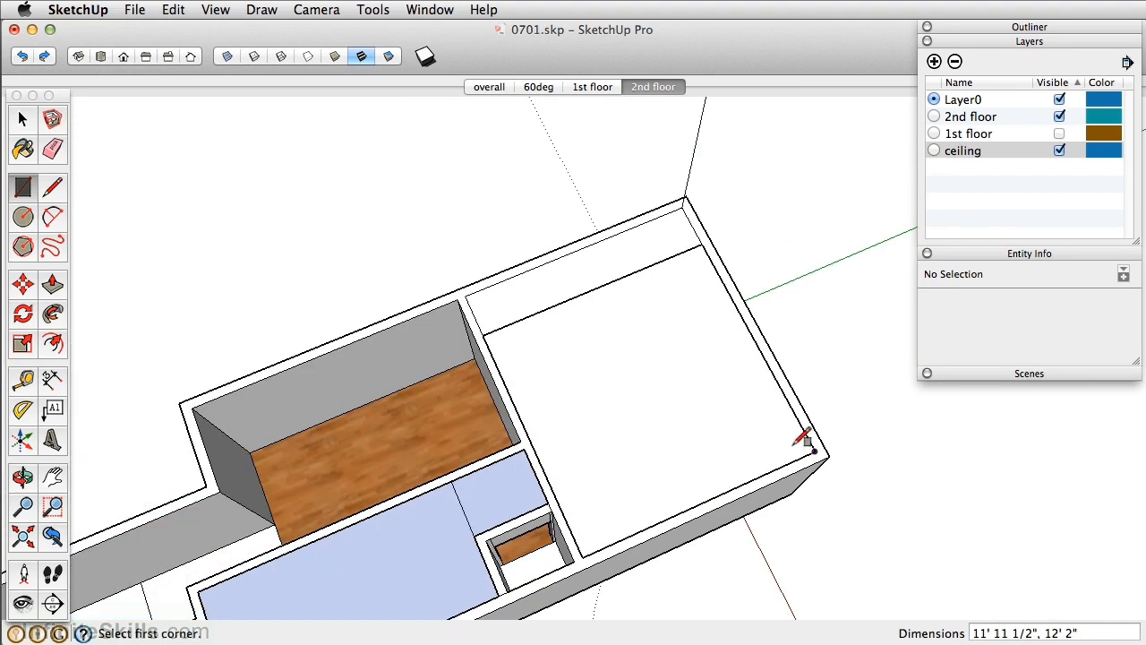
Step: Erase the two dividing edges between the hallway ceiling rectangles to merge them into one face
shift+middle_drag(518, 477, 761, 289)
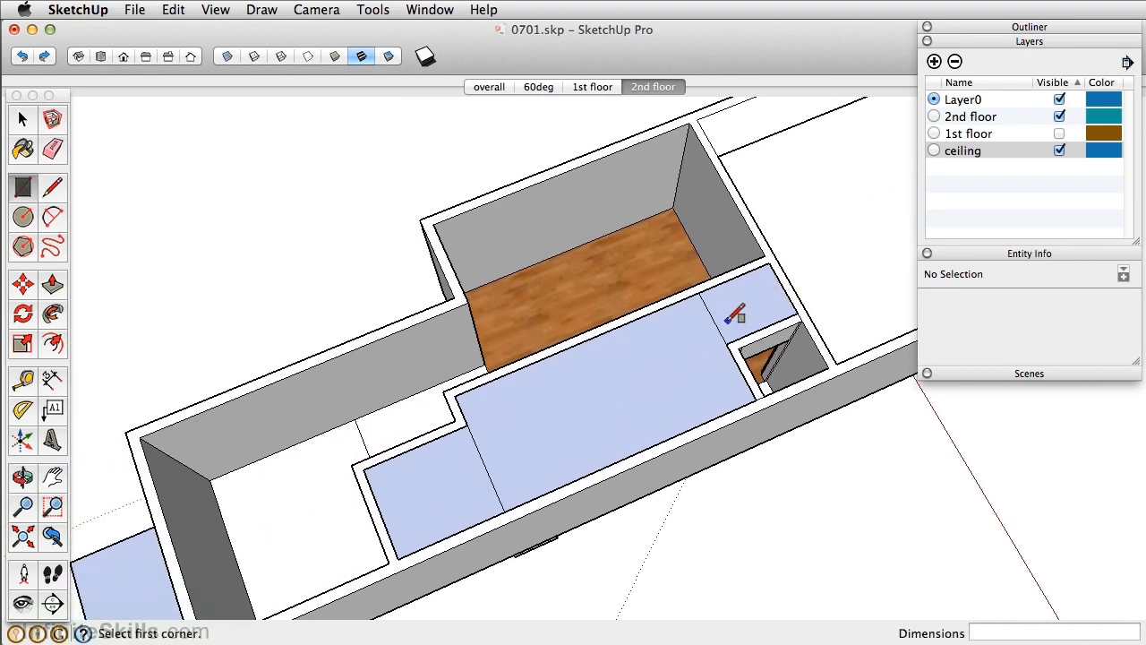
key(e)
drag(727, 320, 495, 463)
Step: Reverse the front room's ceiling face so its orientation matches the hallway ceiling
mouse_move(495, 463)
middle_down()
mouse_move(686, 343)
mouse_move(607, 348)
mouse_move(547, 330)
mouse_move(565, 331)
middle_up()
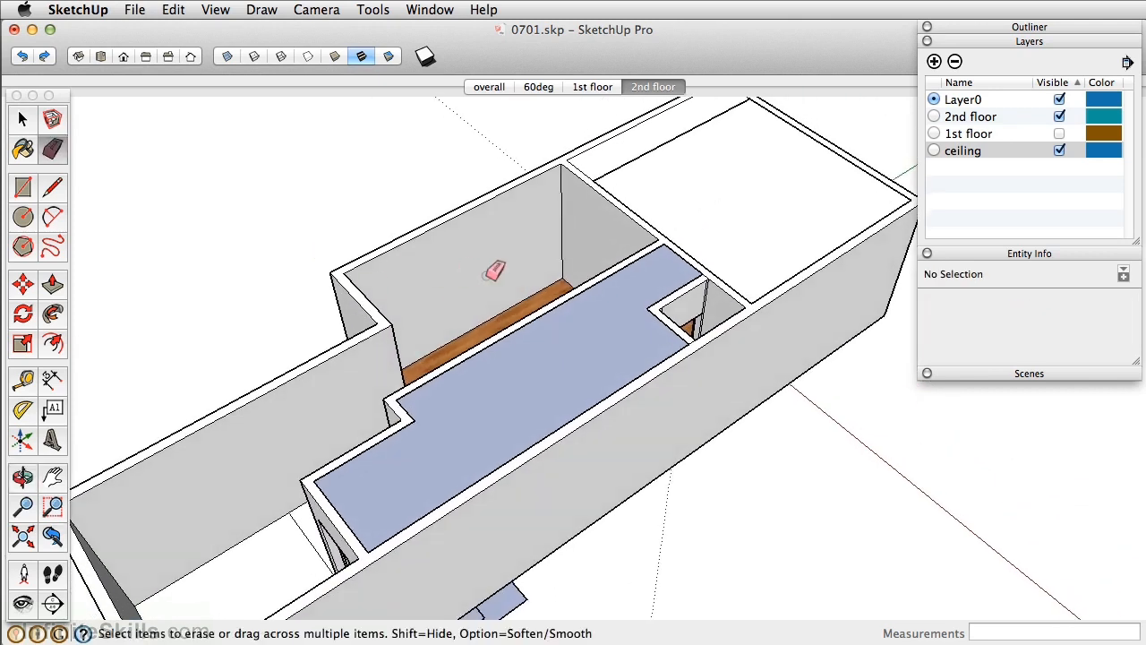
right_click(734, 199)
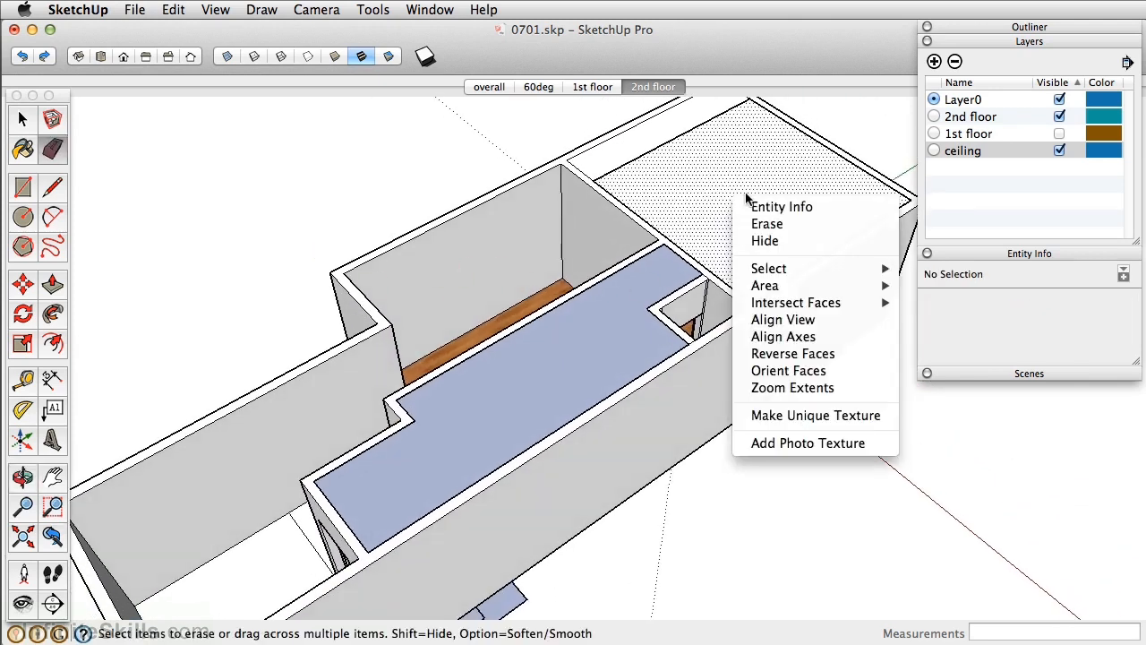
click(787, 355)
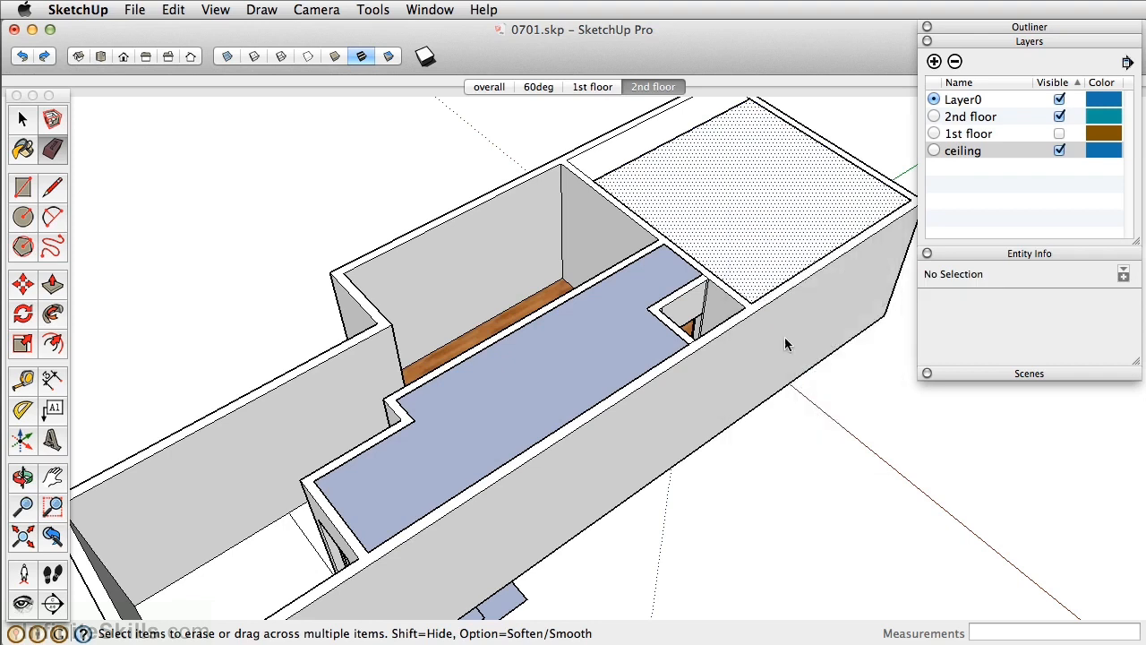
Step: Group the front room ceiling and the hallway ceiling of the second floor, including their edges
click(24, 119)
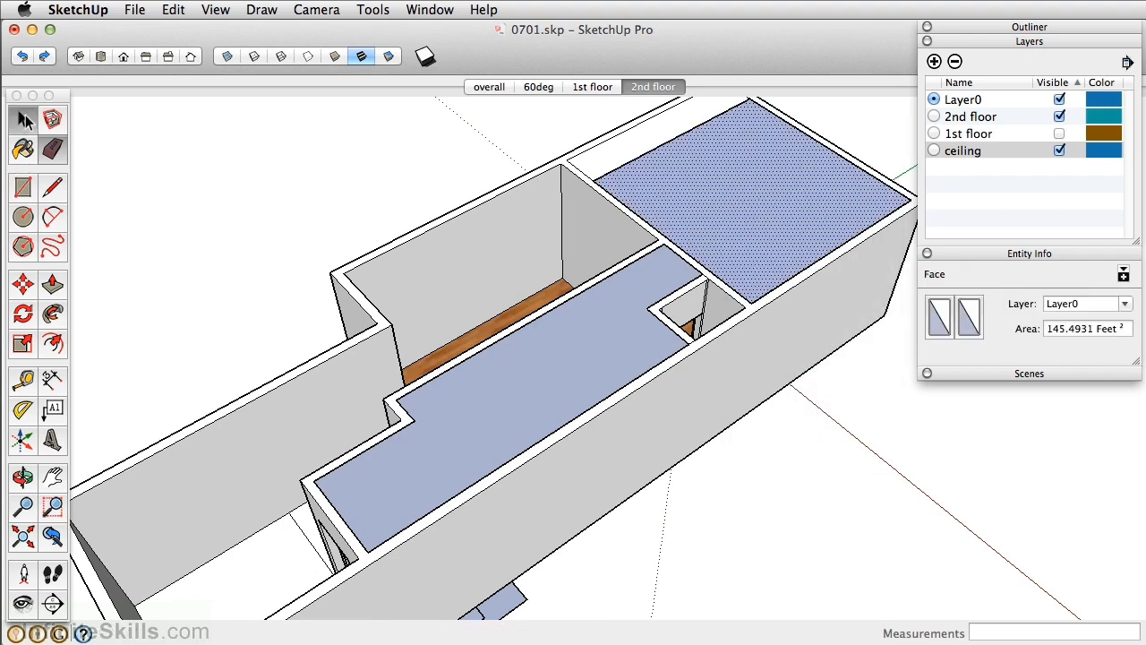
double_click(700, 189)
shift+double_click(571, 362)
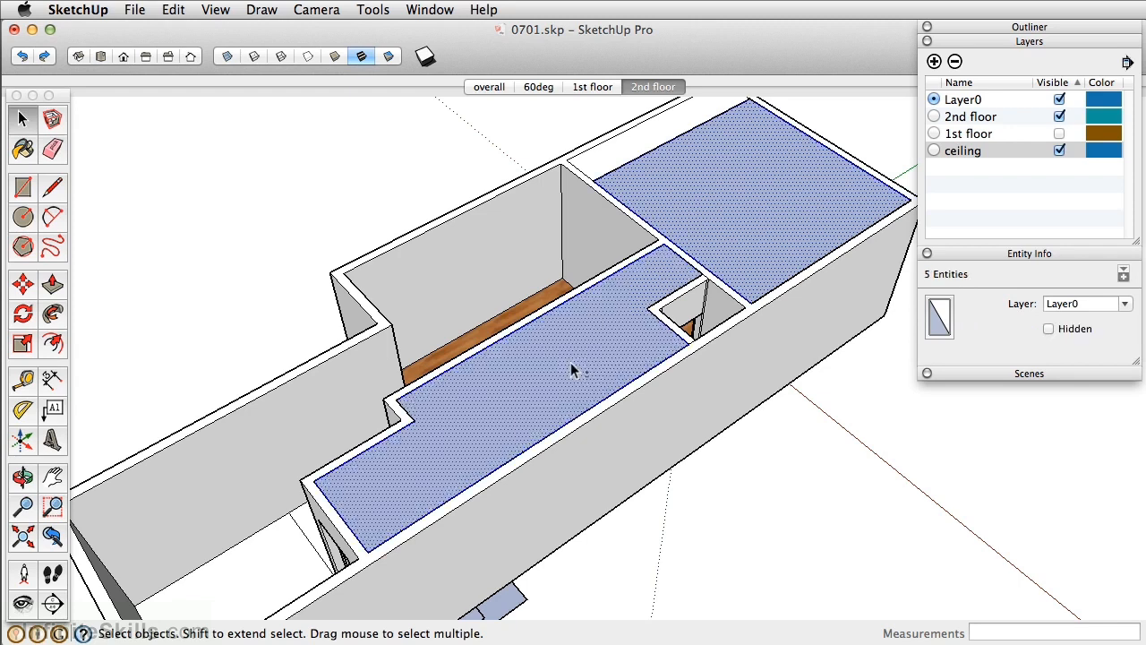
key(super+g)
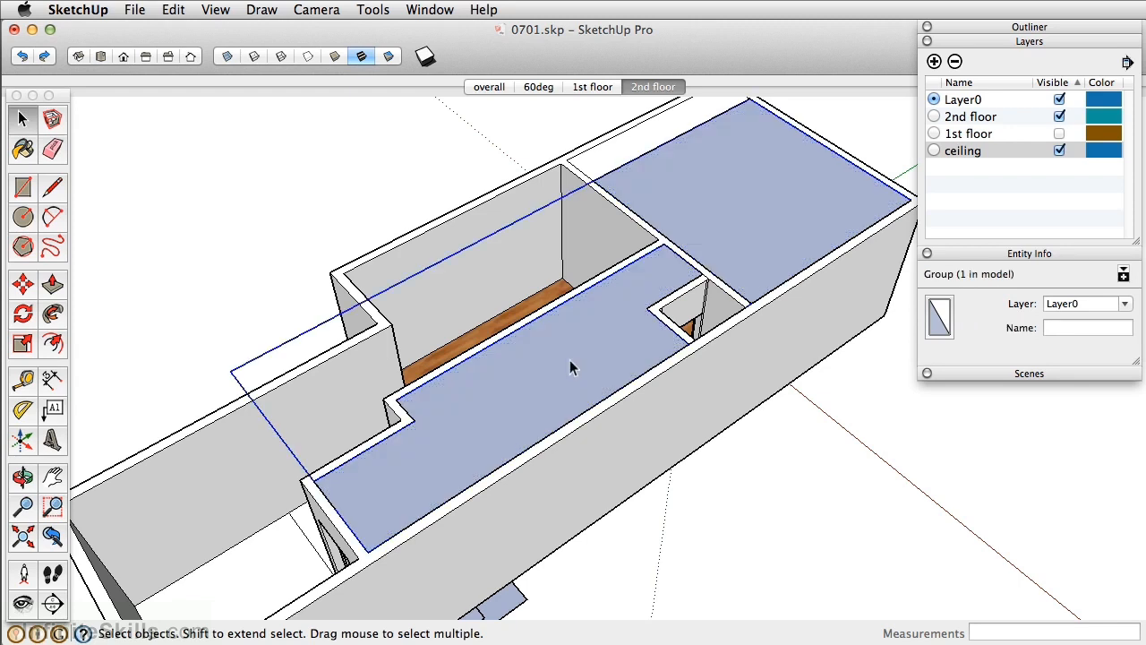
Step: Assign the second-floor ceiling group to the "ceiling" layer
click(1125, 304)
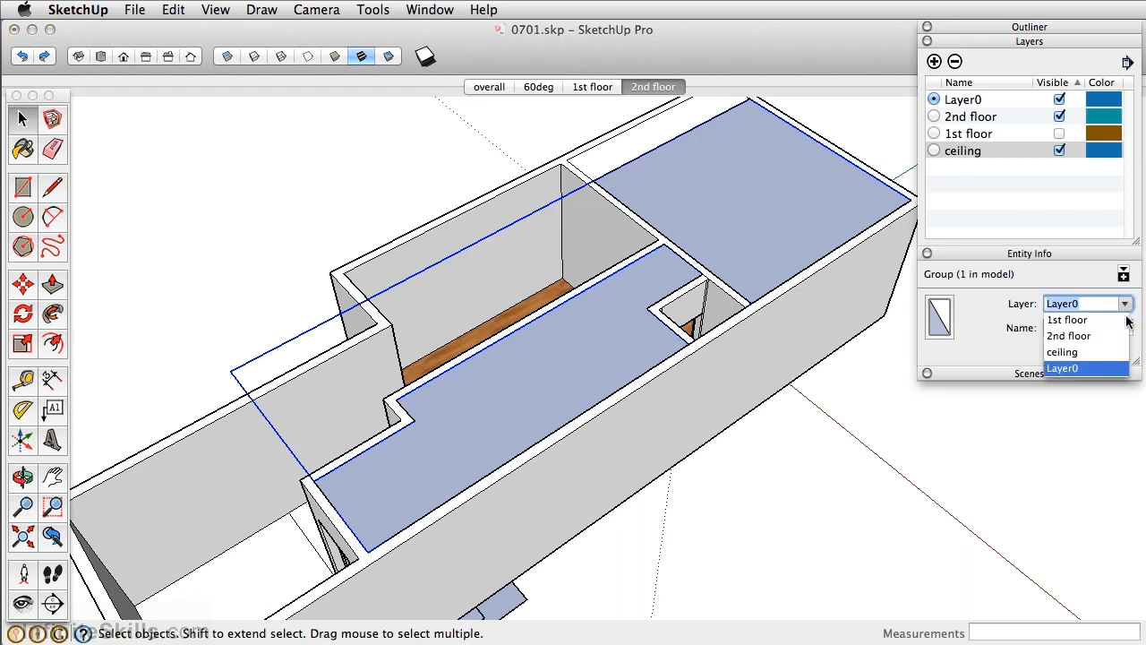
click(1061, 352)
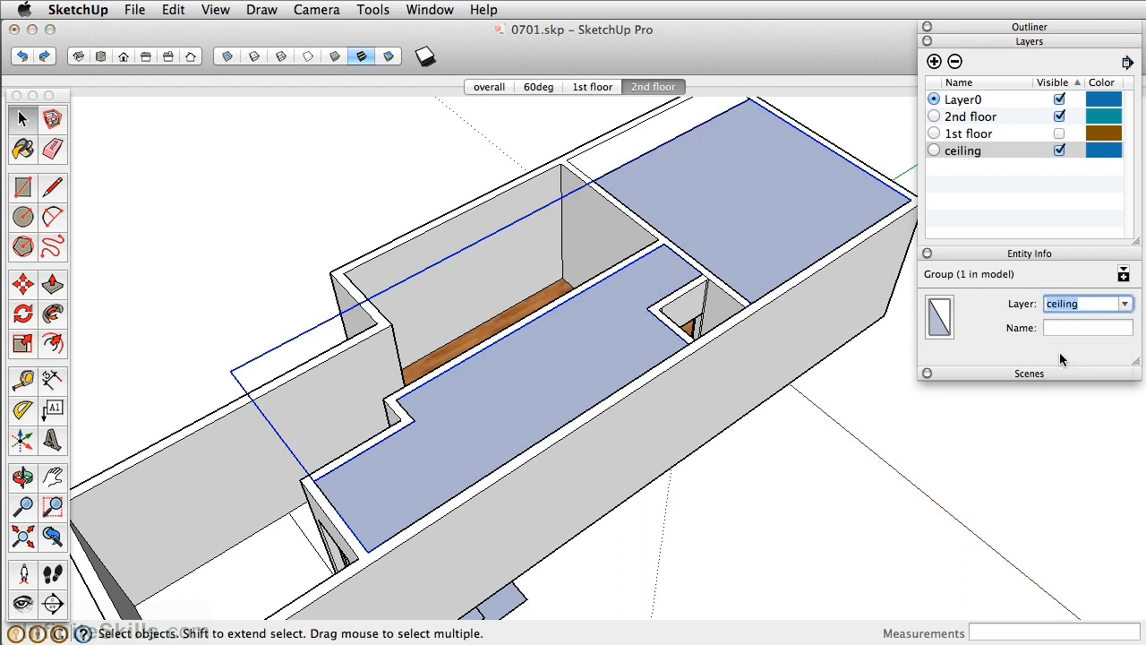
click(724, 455)
middle_drag(722, 450, 671, 392)
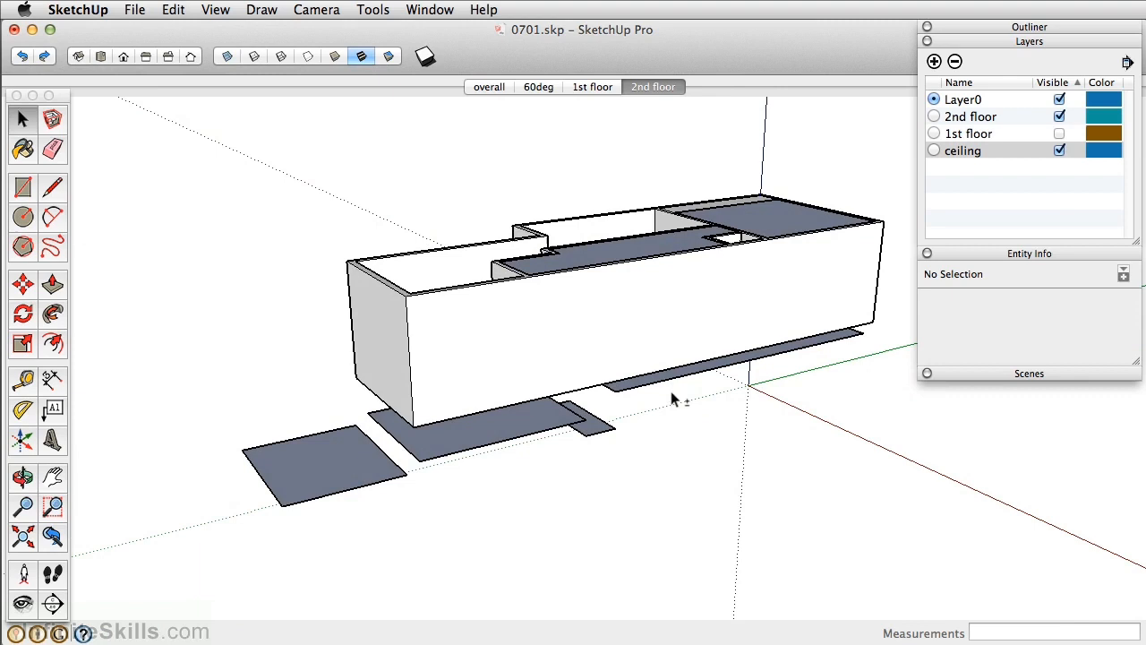
Step: Assign all faces and edges inside the first-floor ceiling group to the "1st floor" layer and make that layer visible
click(556, 424)
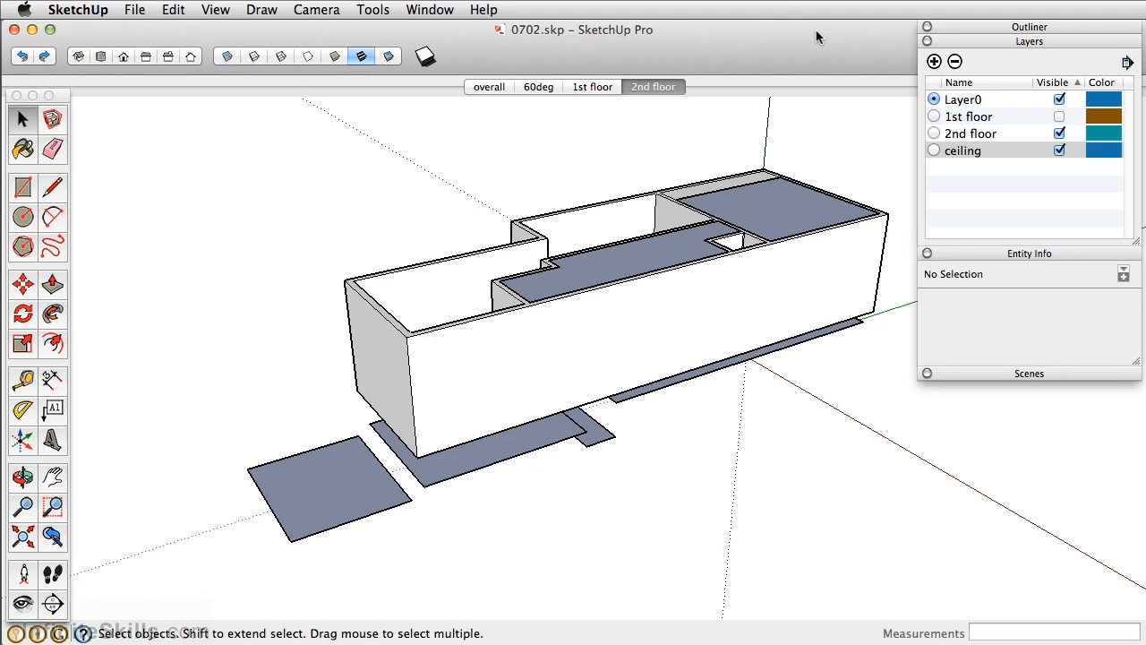
click(477, 467)
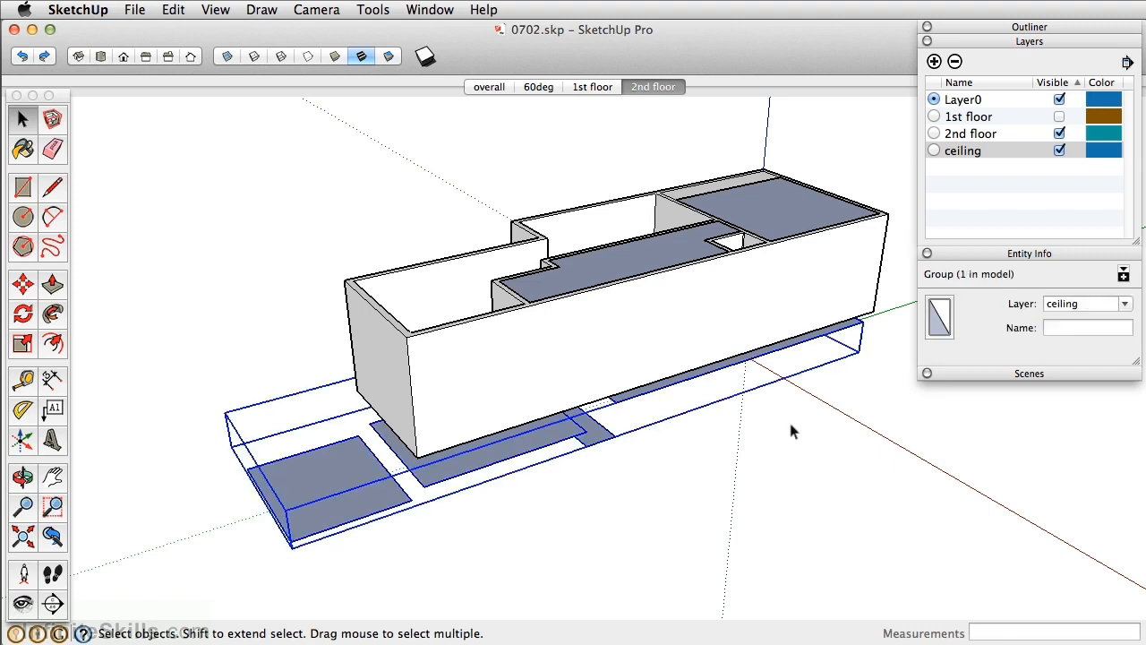
double_click(541, 438)
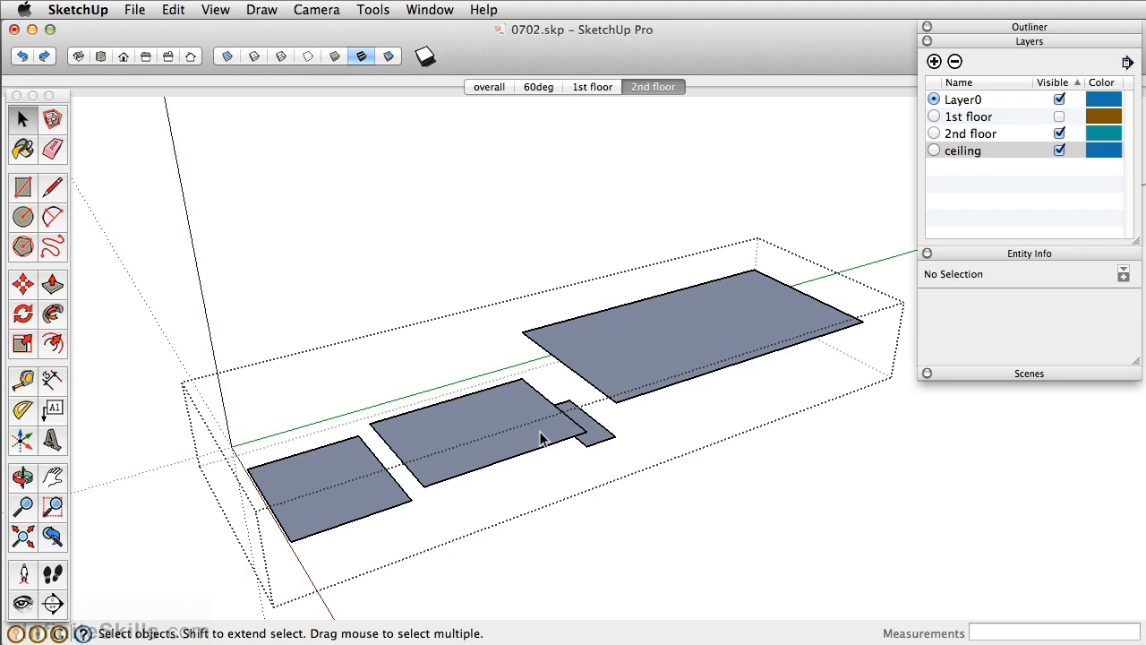
key(super+a)
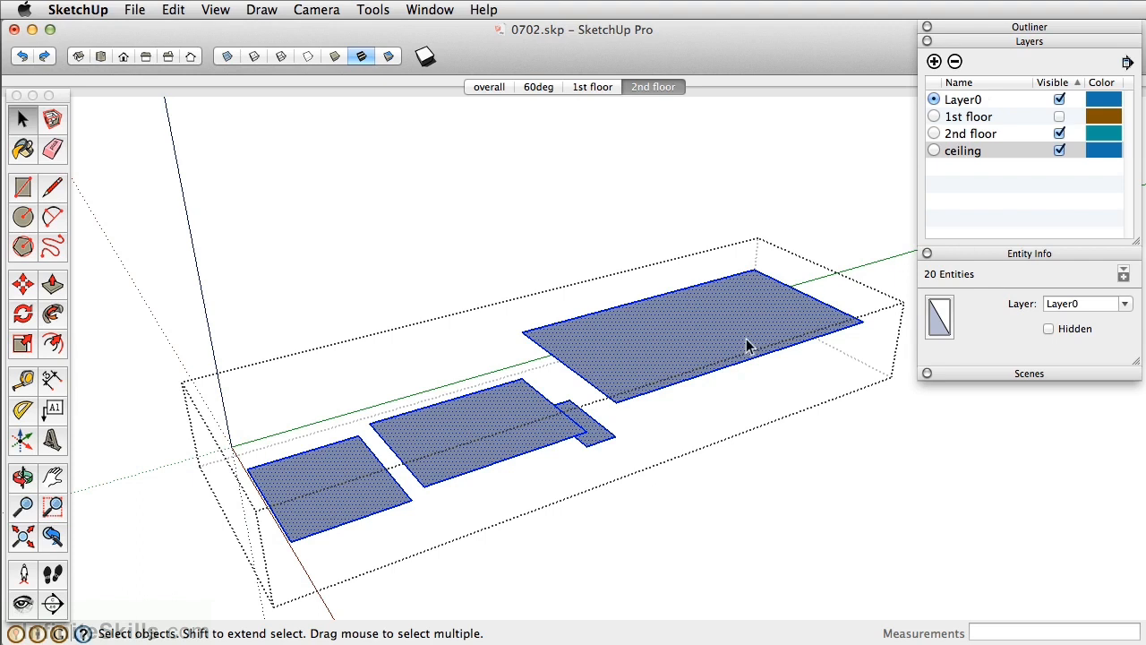
click(1126, 305)
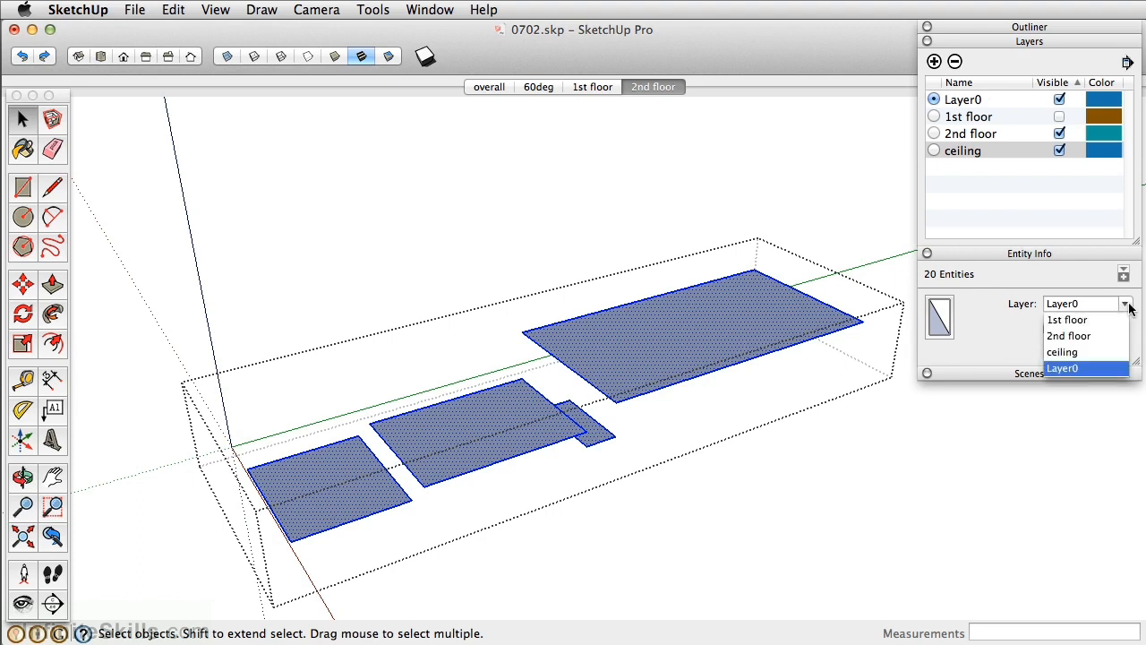
click(1067, 320)
click(1060, 118)
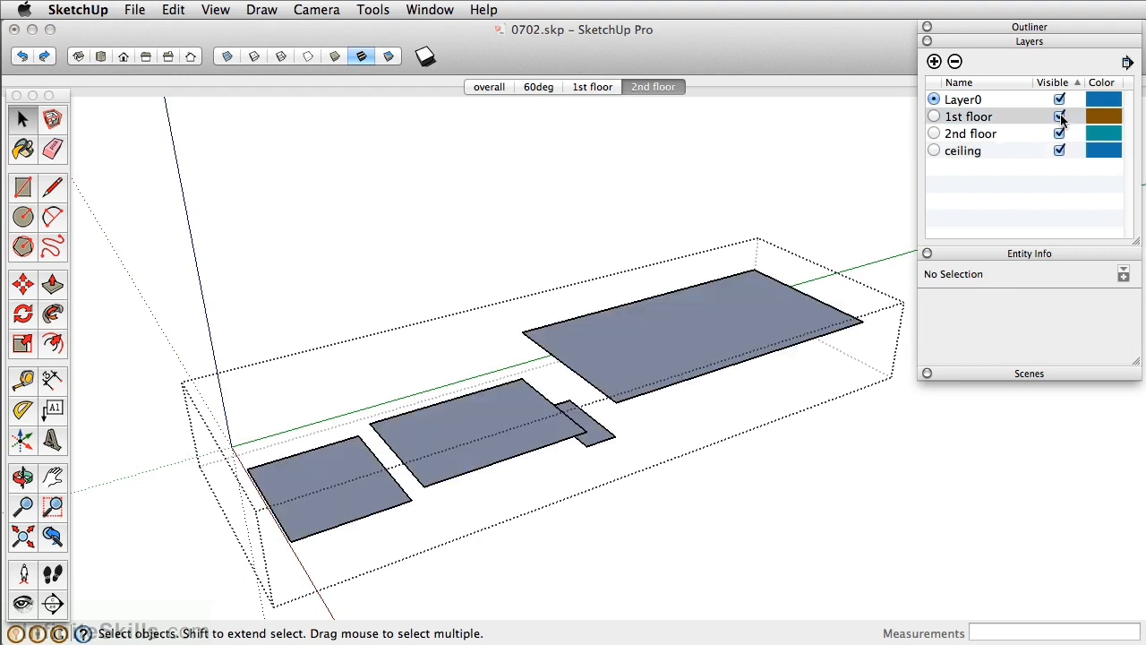
click(841, 489)
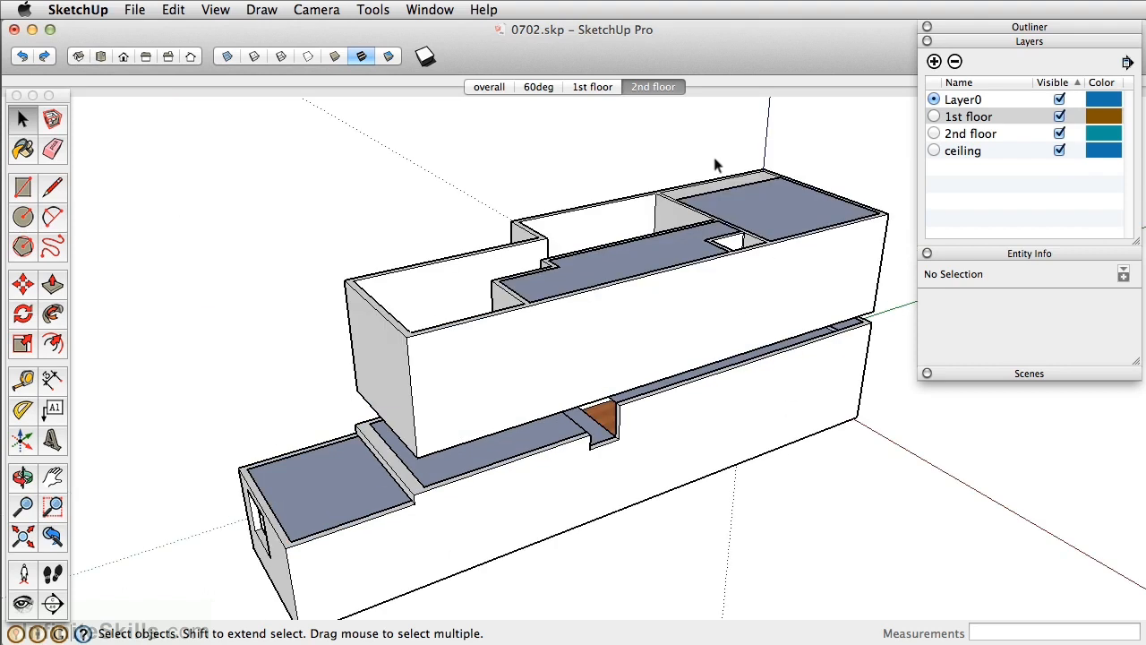
Step: Check the 2nd floor scene, then redisplay the 1st floor layer and inspect the layer assignments inside the first-floor ceiling group
click(656, 87)
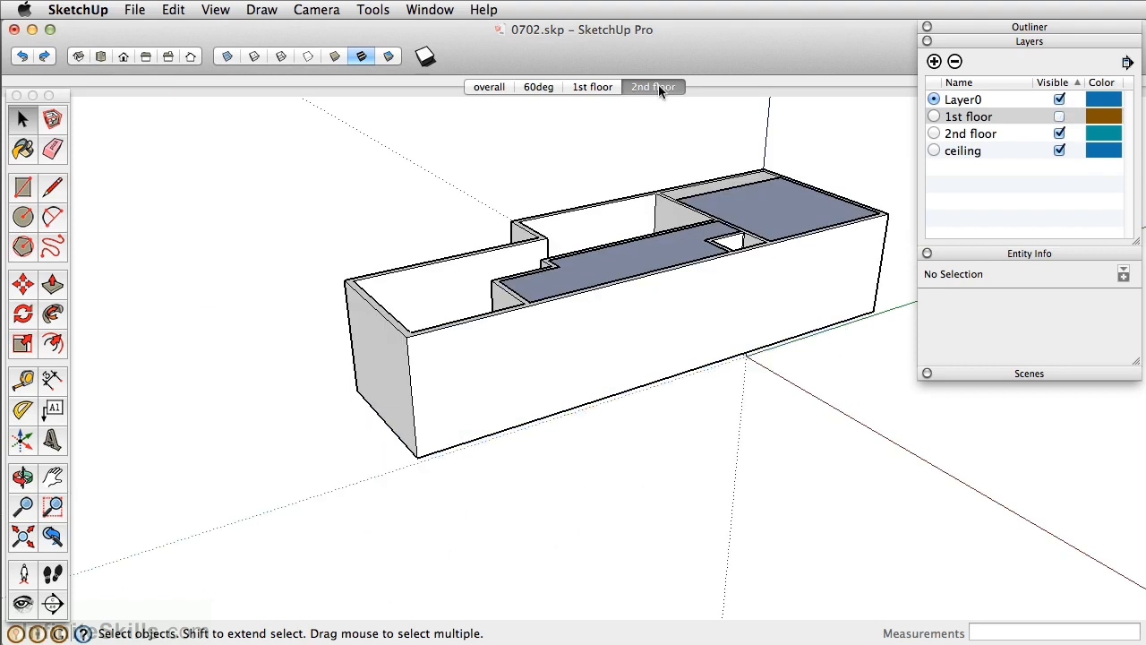
click(1060, 117)
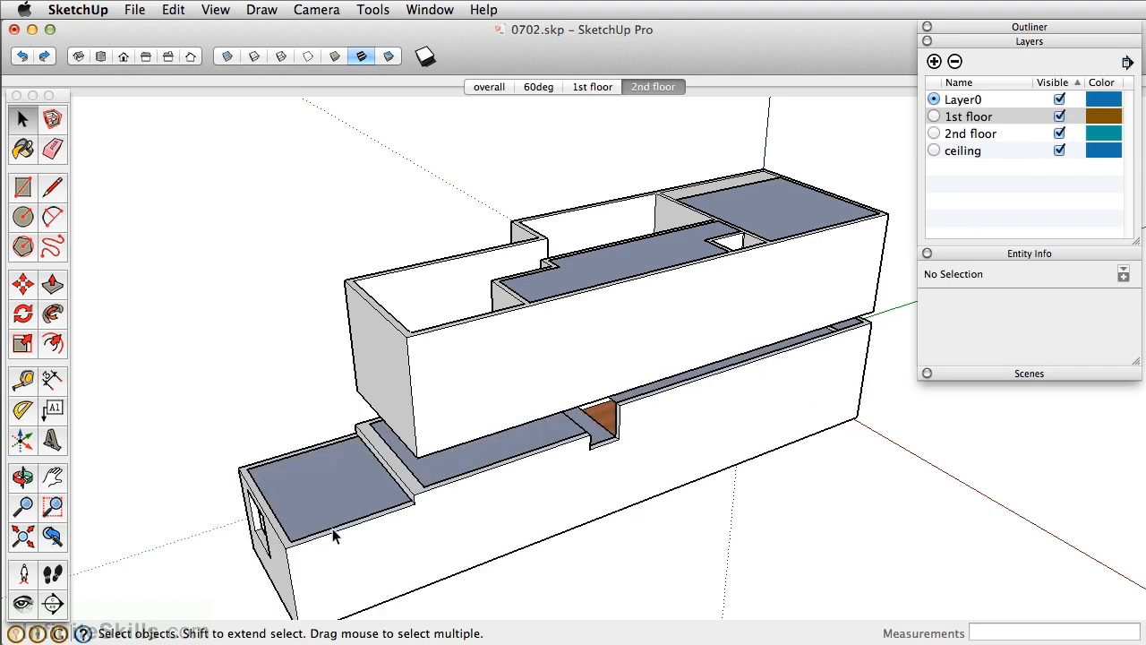
click(349, 466)
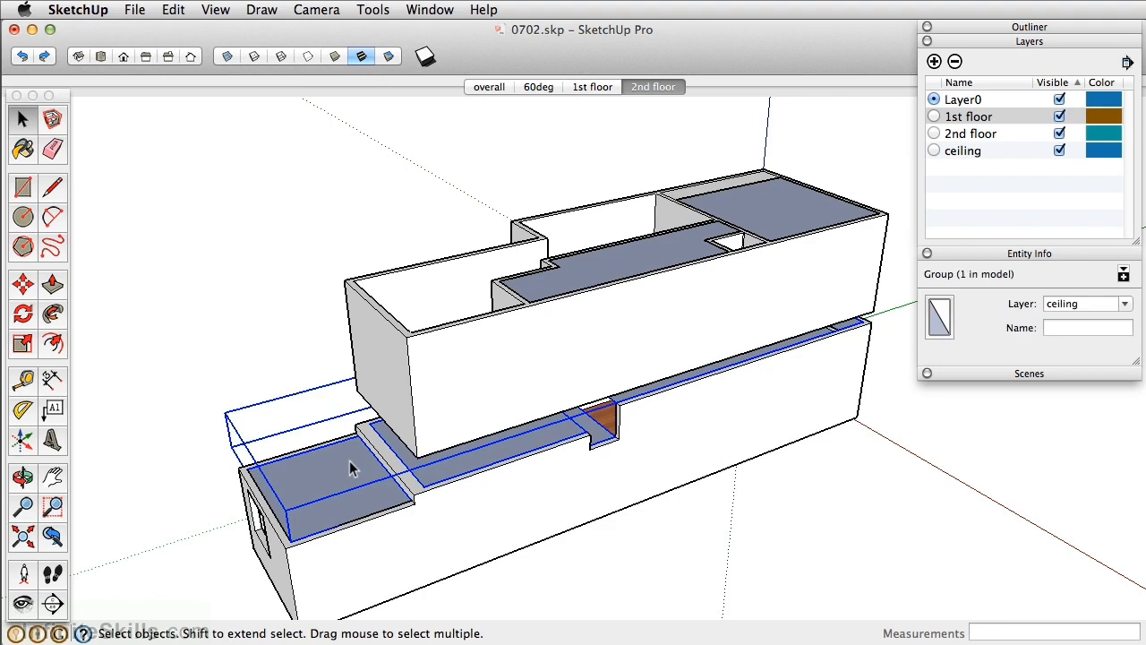
double_click(349, 460)
double_click(381, 486)
click(477, 432)
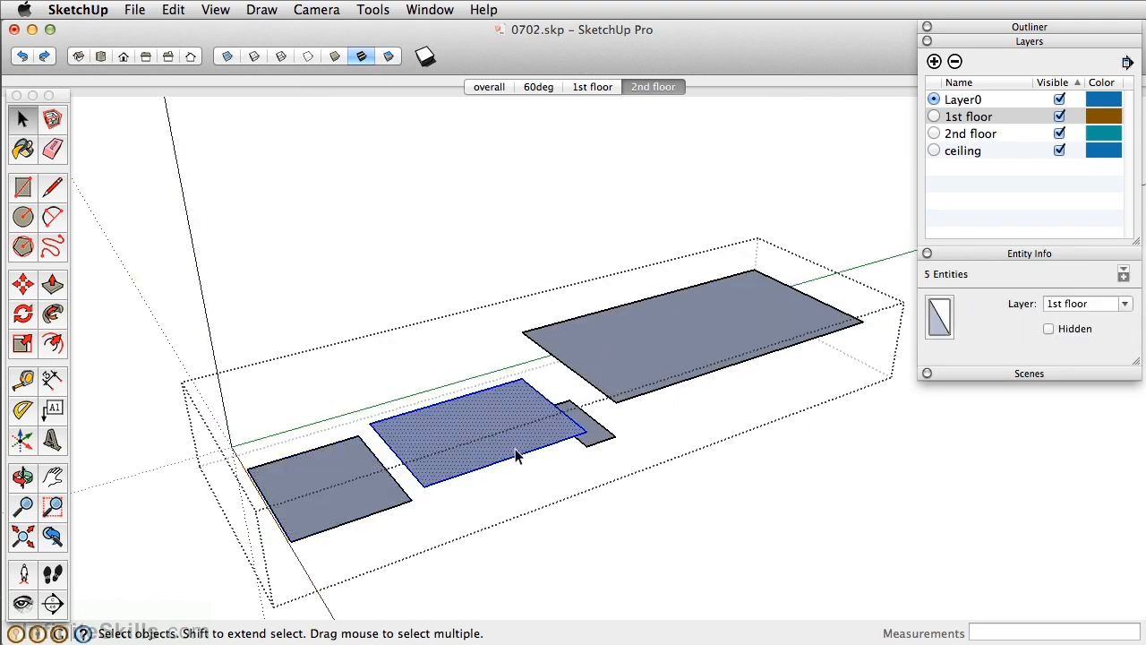
click(634, 511)
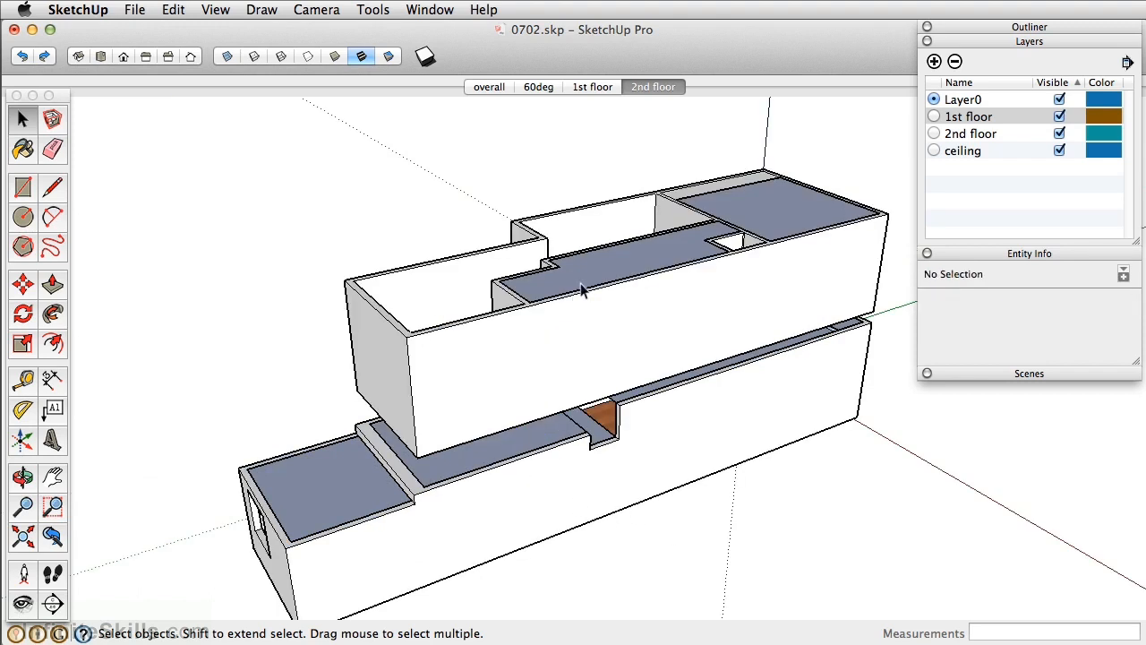
Step: Assign all faces and edges inside the second-floor ceiling group to the "2nd floor" layer
double_click(602, 270)
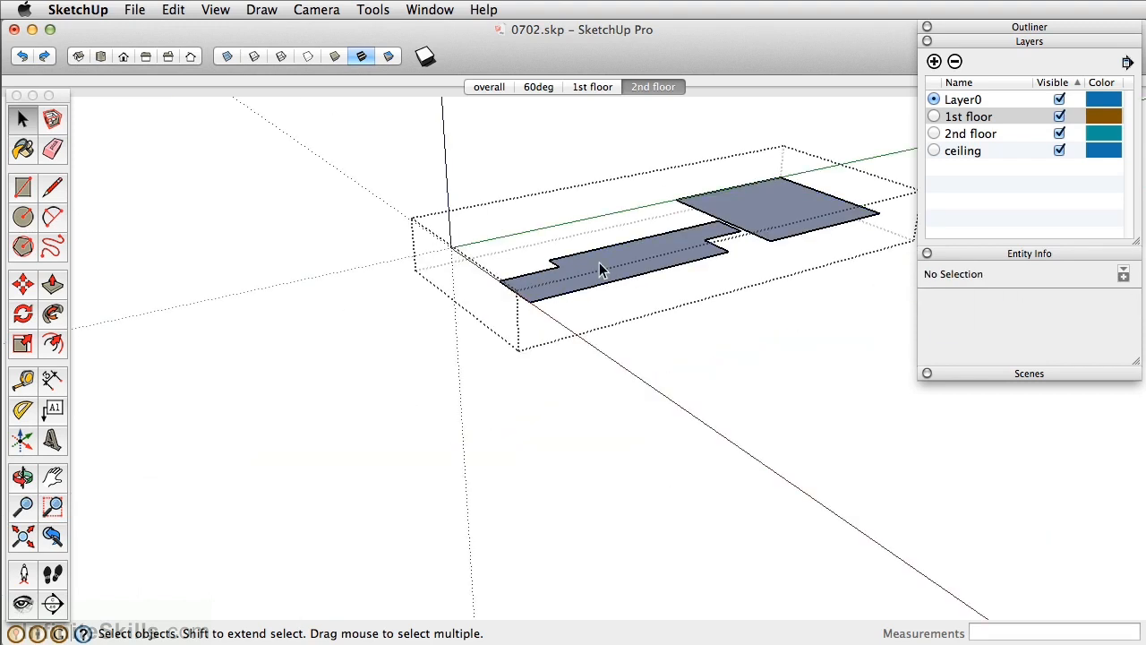
key(super+a)
click(1126, 305)
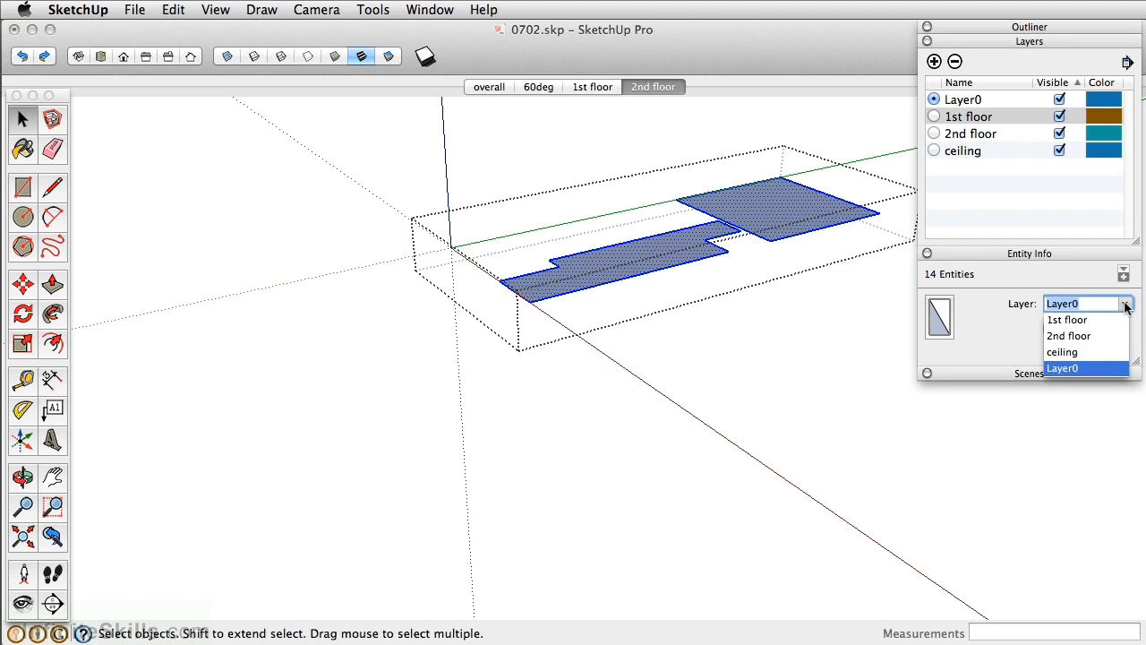
click(1068, 336)
click(828, 471)
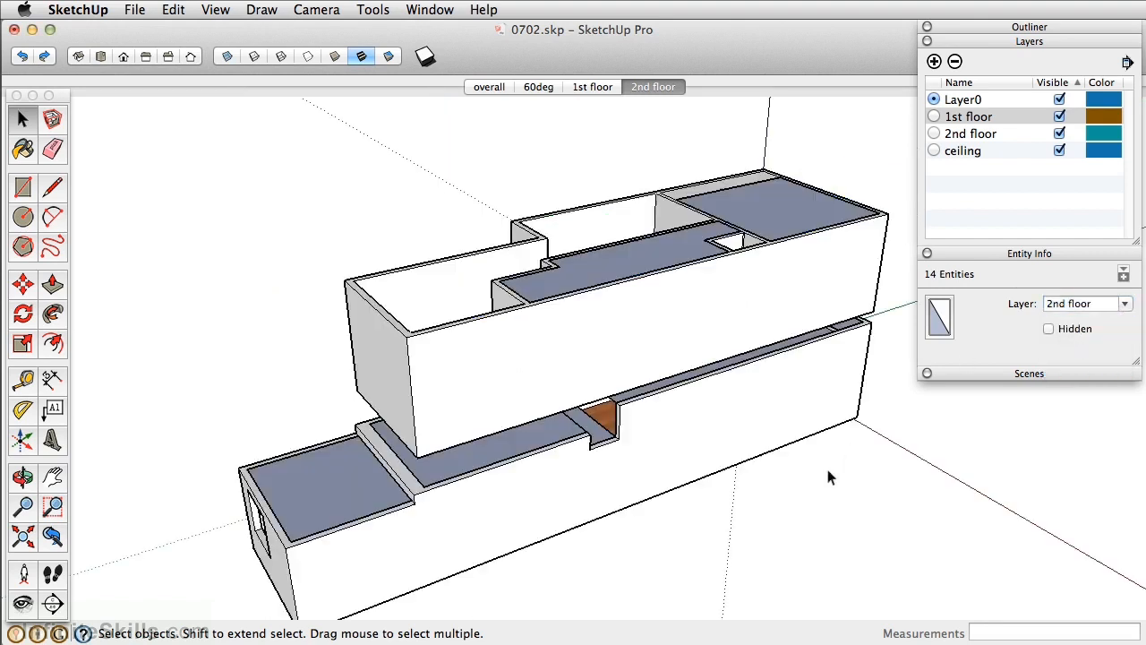
Step: Compare the 1st floor and 2nd floor scenes to check which ceilings each one shows
click(593, 87)
click(672, 83)
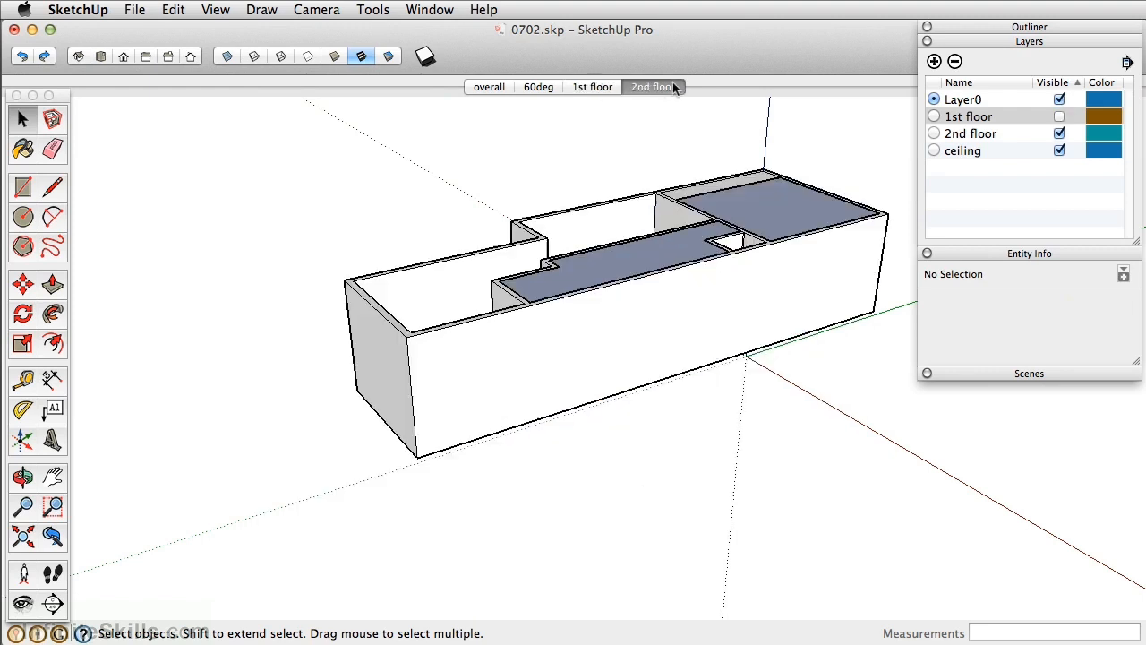
click(582, 88)
middle_drag(745, 409, 328, 311)
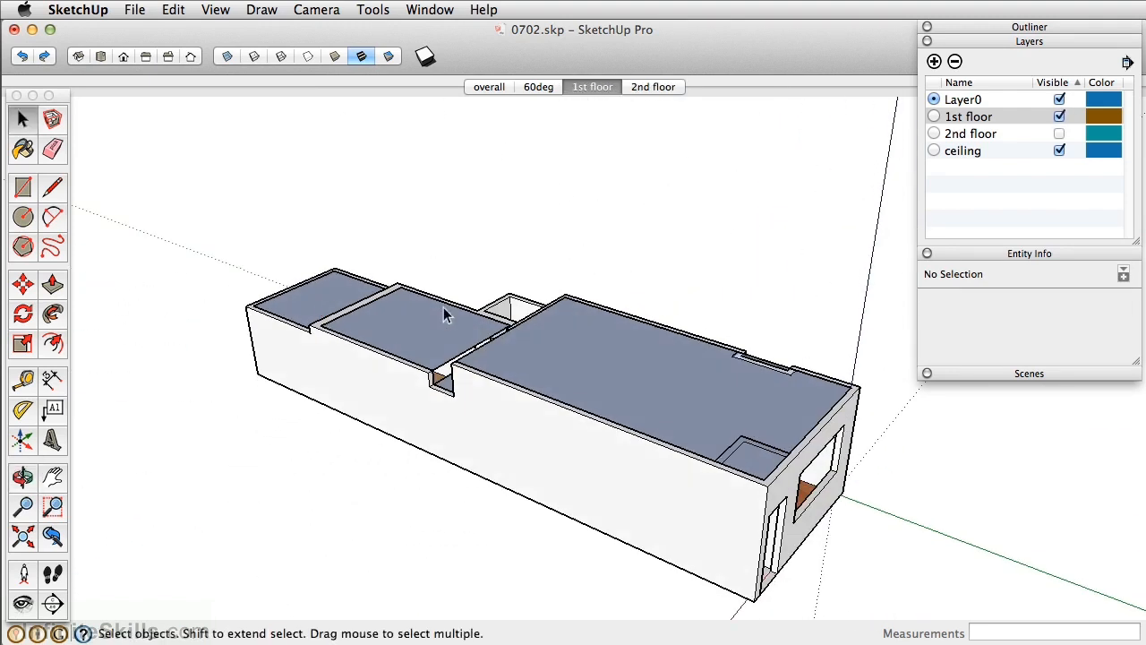
Step: Hide the "ceiling" layer and show the "2nd floor" layer so both floors display without ceilings
click(1003, 373)
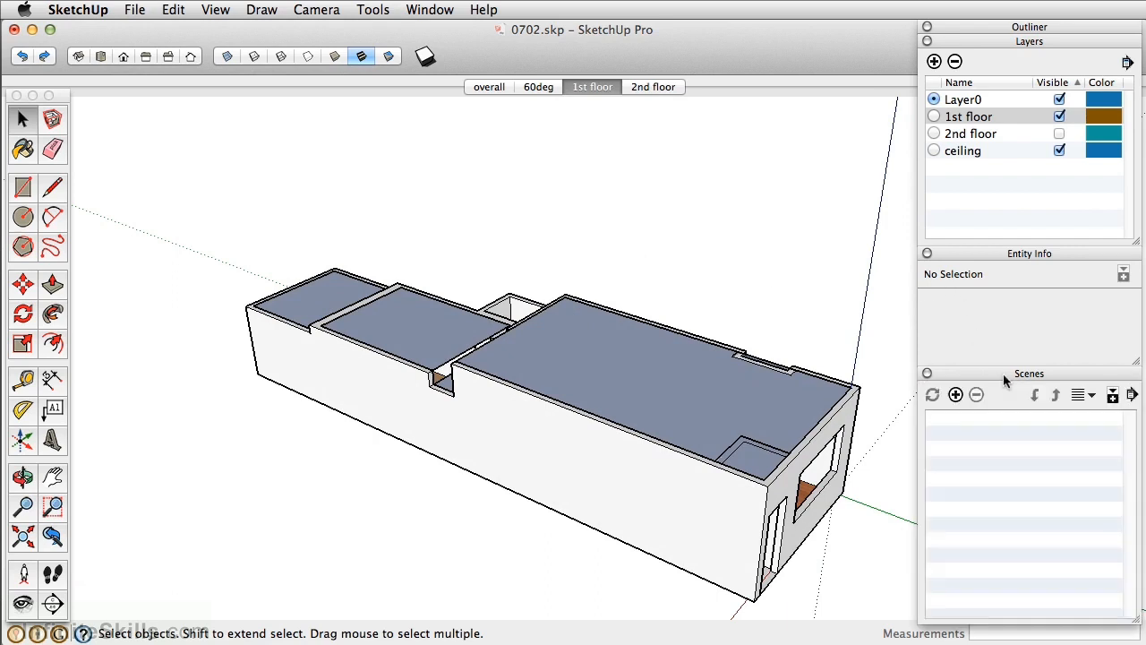
click(1059, 150)
click(1059, 133)
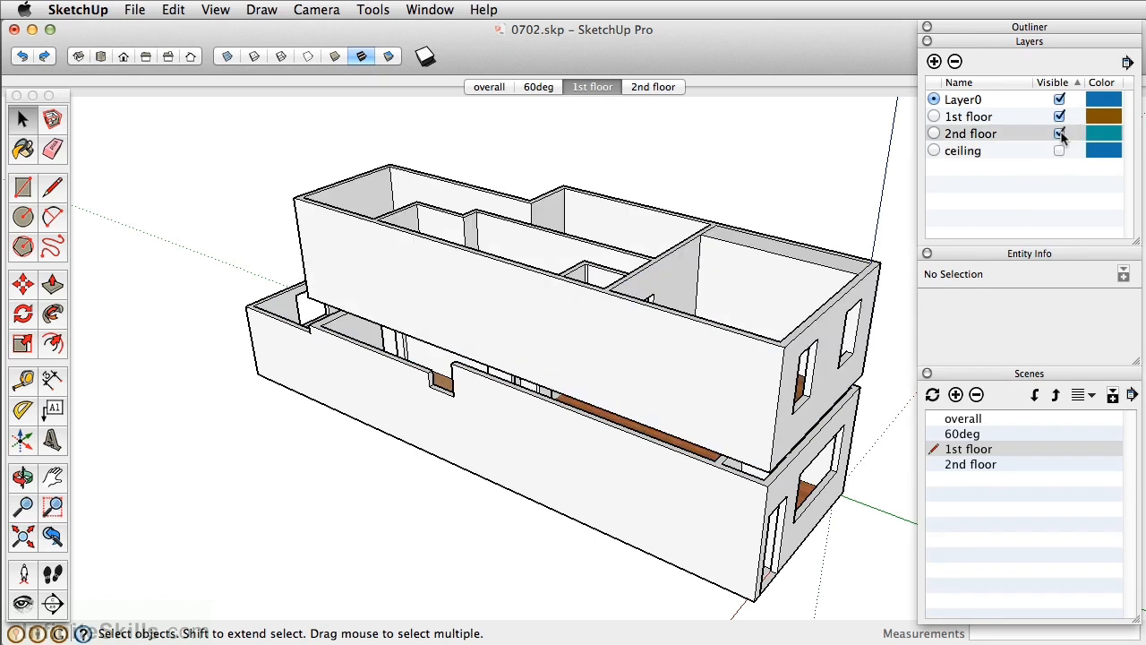
middle_drag(733, 334, 522, 309)
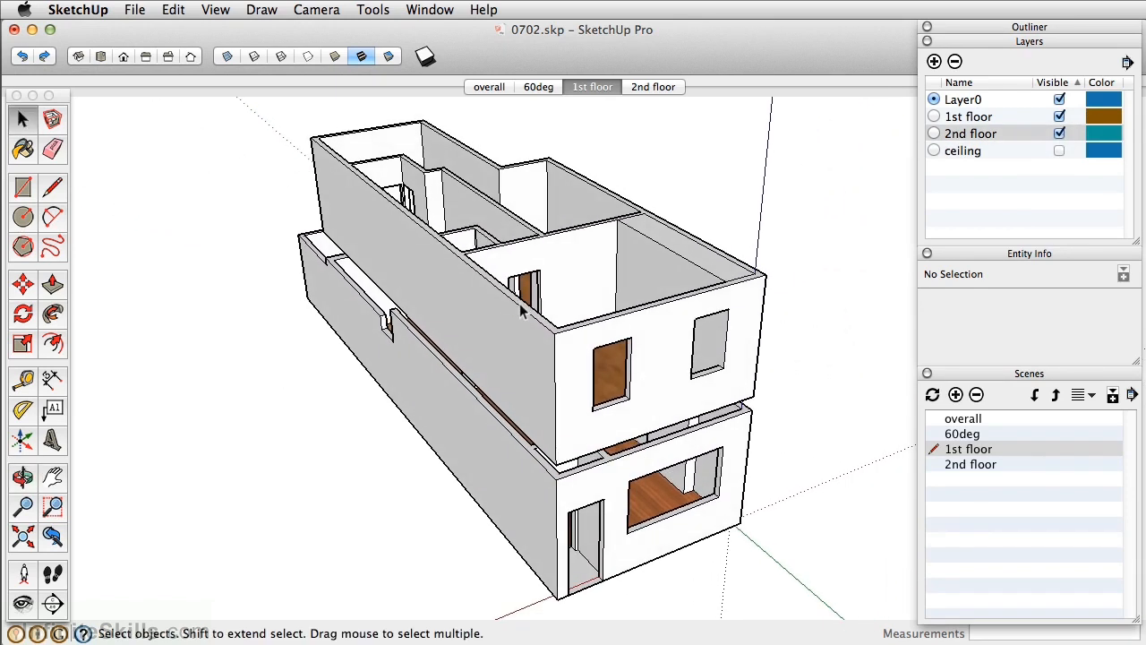
click(1059, 150)
click(1059, 150)
click(1059, 150)
click(1059, 151)
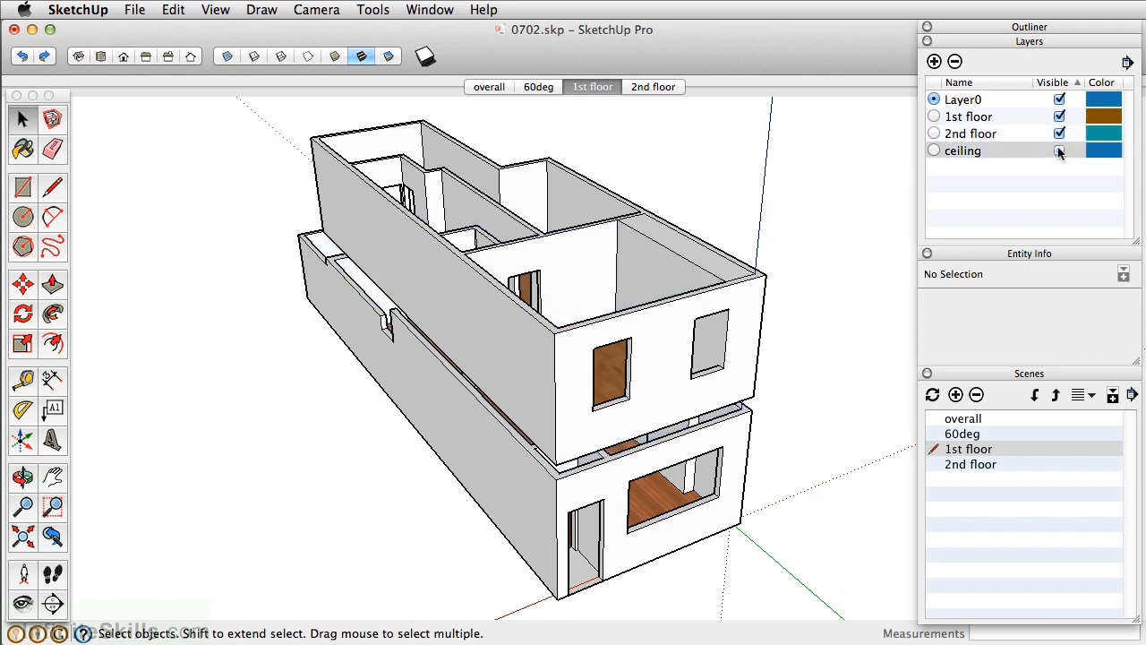
Step: Add a new scene named "no ceiling" and move it after the 2nd floor scene
click(956, 395)
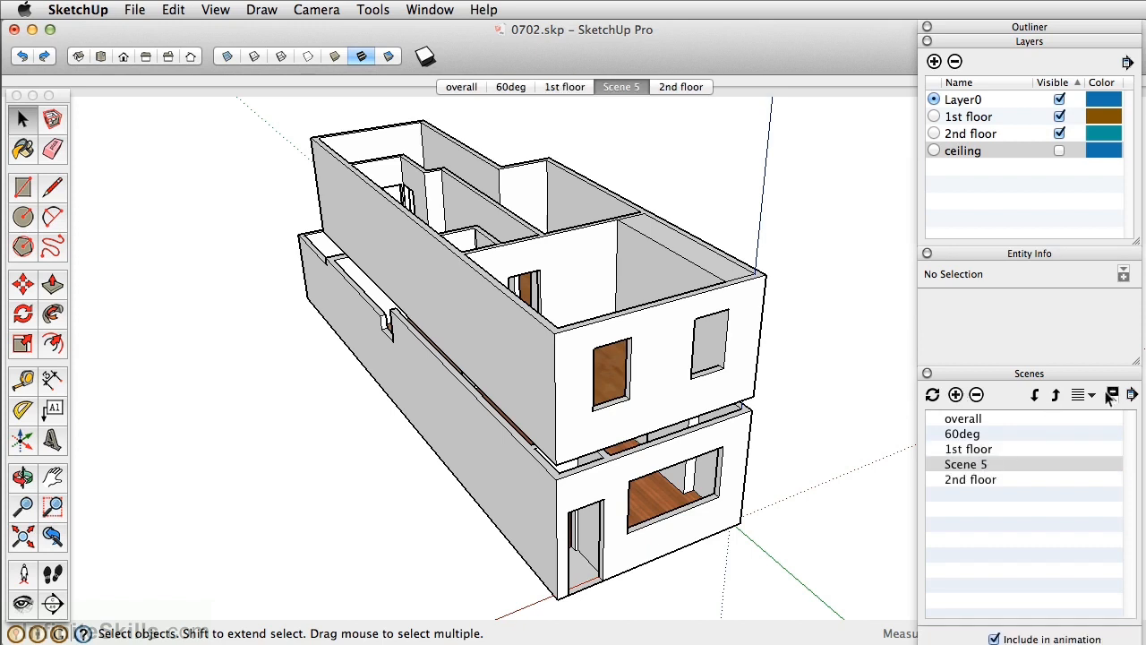
drag(1051, 374, 812, 97)
click(796, 381)
text(no ceiling)
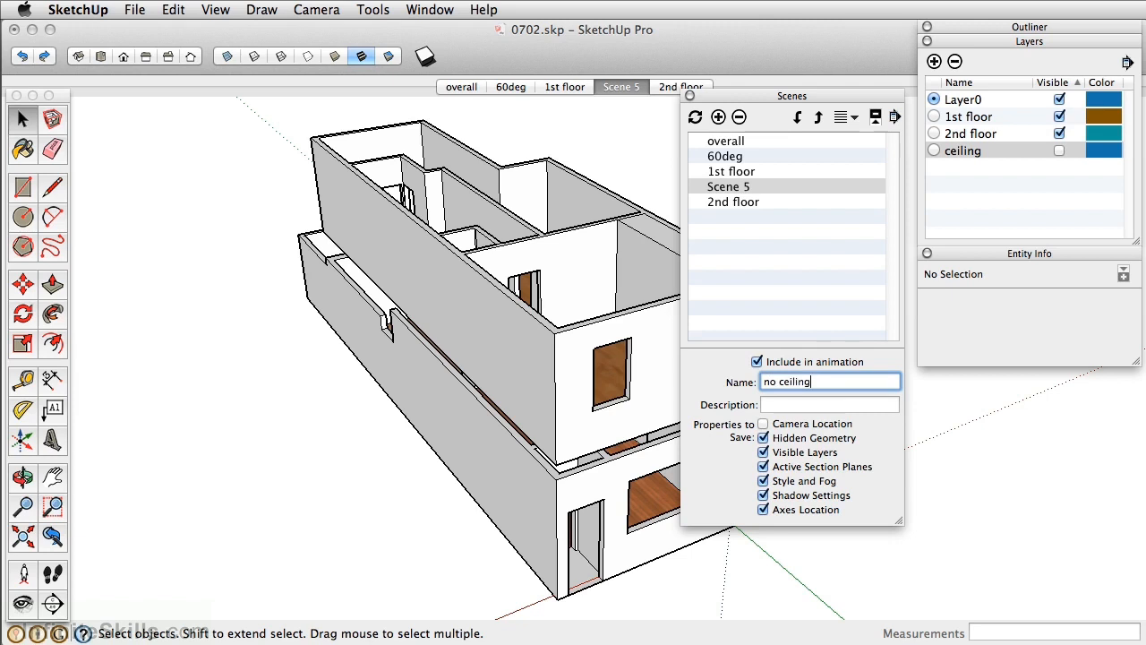
key(Return)
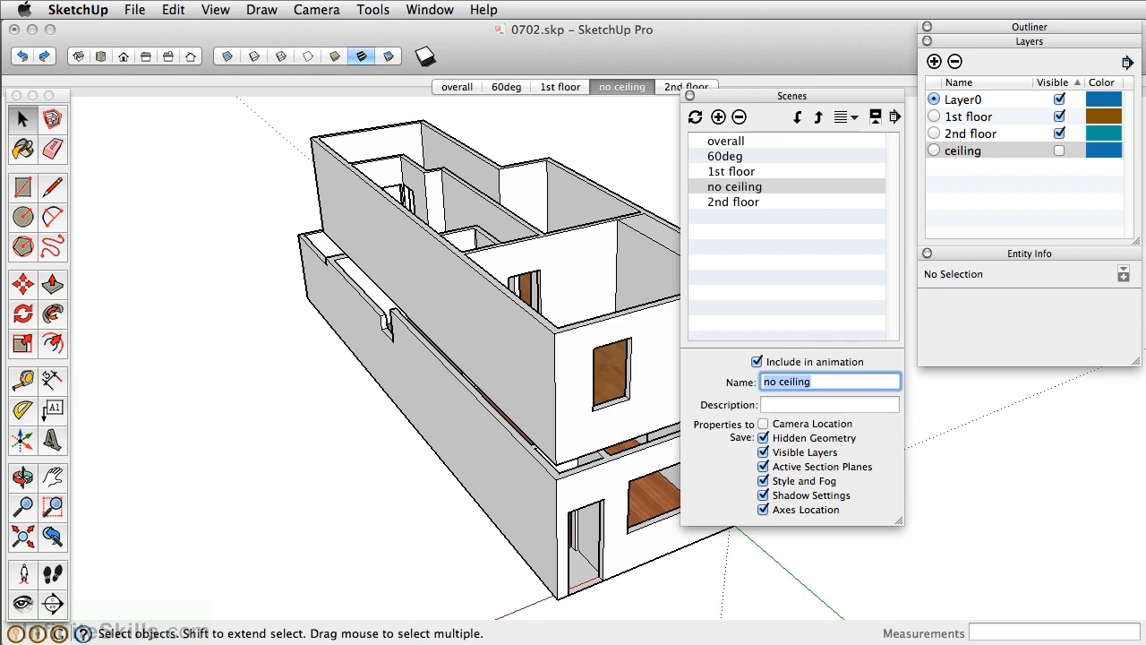
click(799, 117)
click(746, 94)
Step: Check the ceiling display in the 2nd floor, 1st floor and overall scenes
click(615, 87)
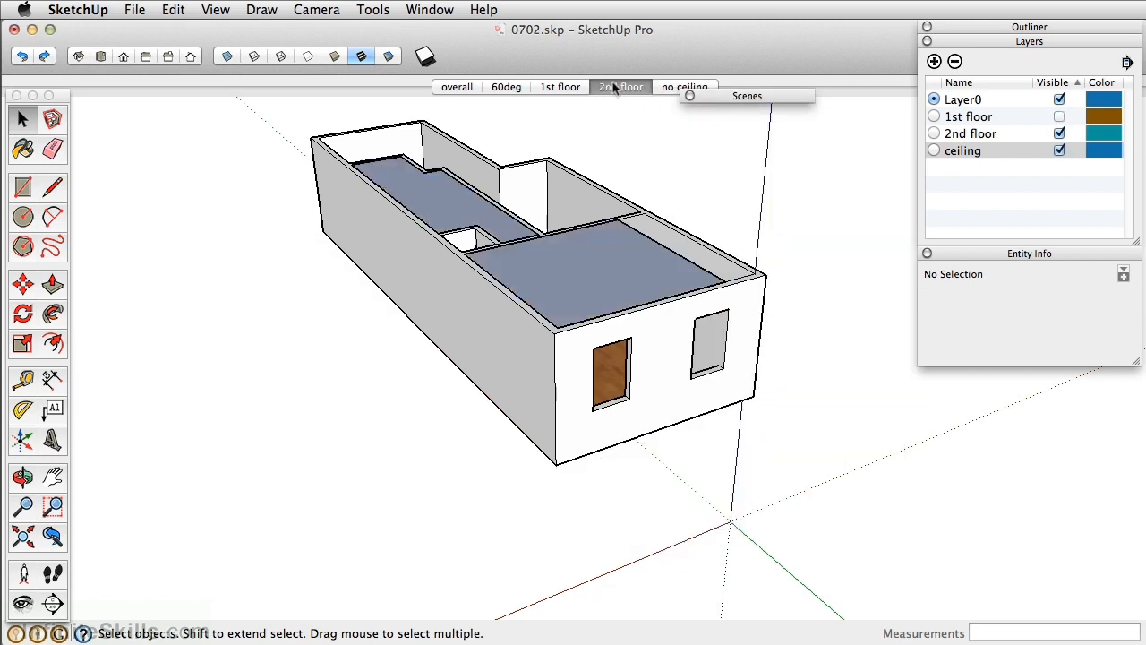
click(573, 87)
click(456, 87)
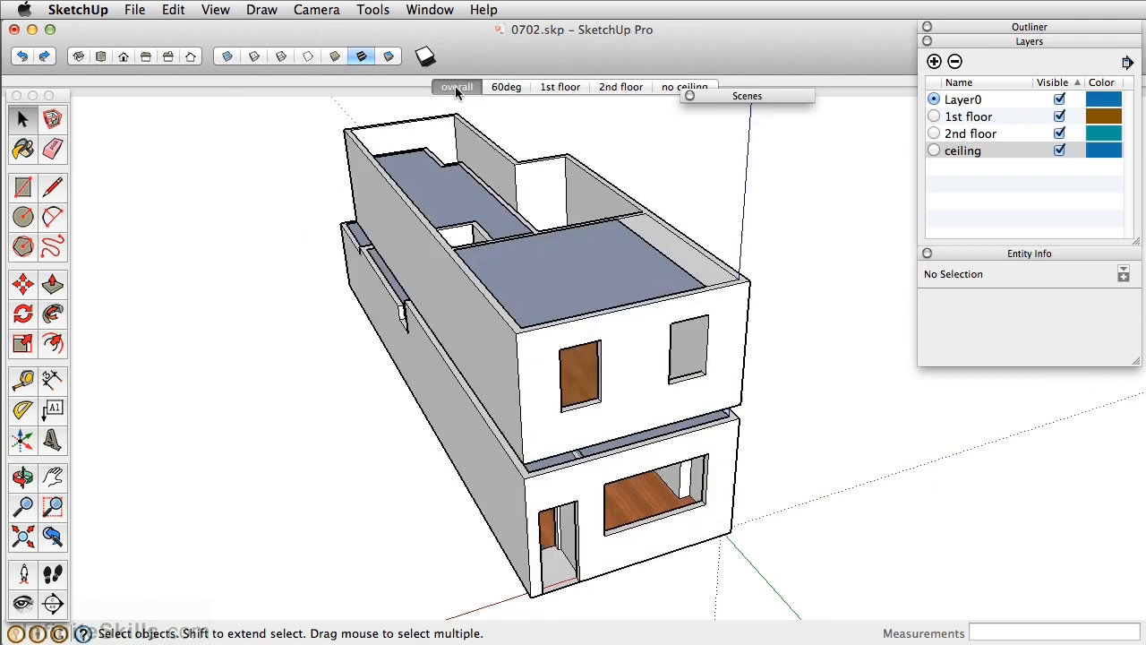
Step: Move the Scenes window clear of the scene tabs and examine the house in the "no ceiling" scene
drag(715, 95, 804, 53)
click(682, 87)
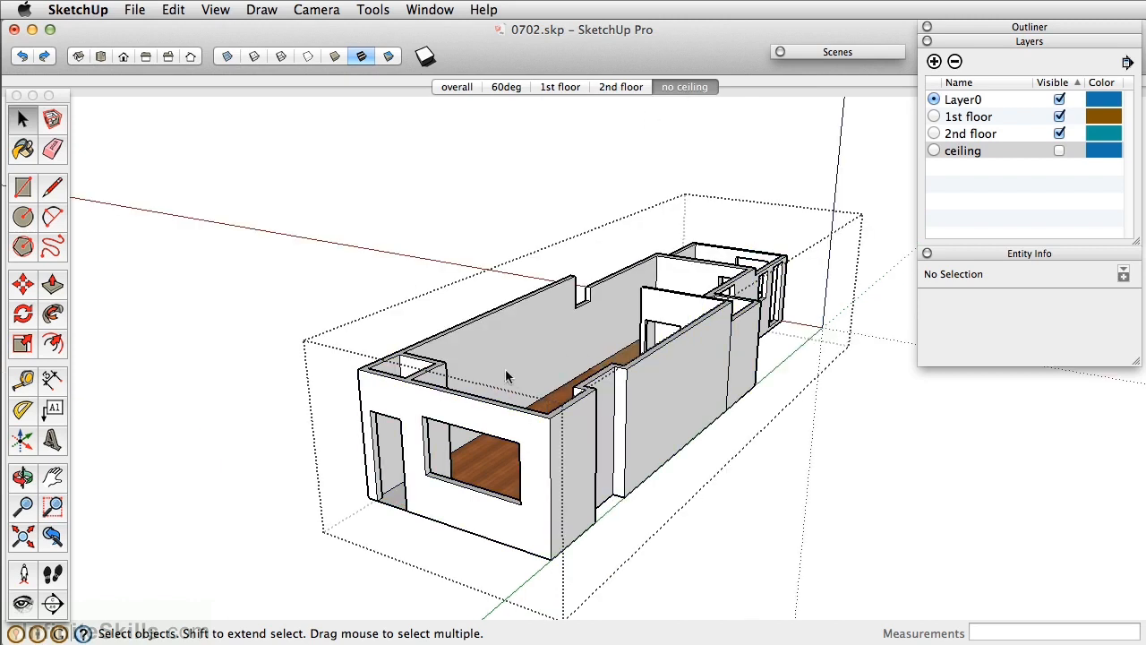
key(o)
drag(474, 374, 776, 162)
key(space)
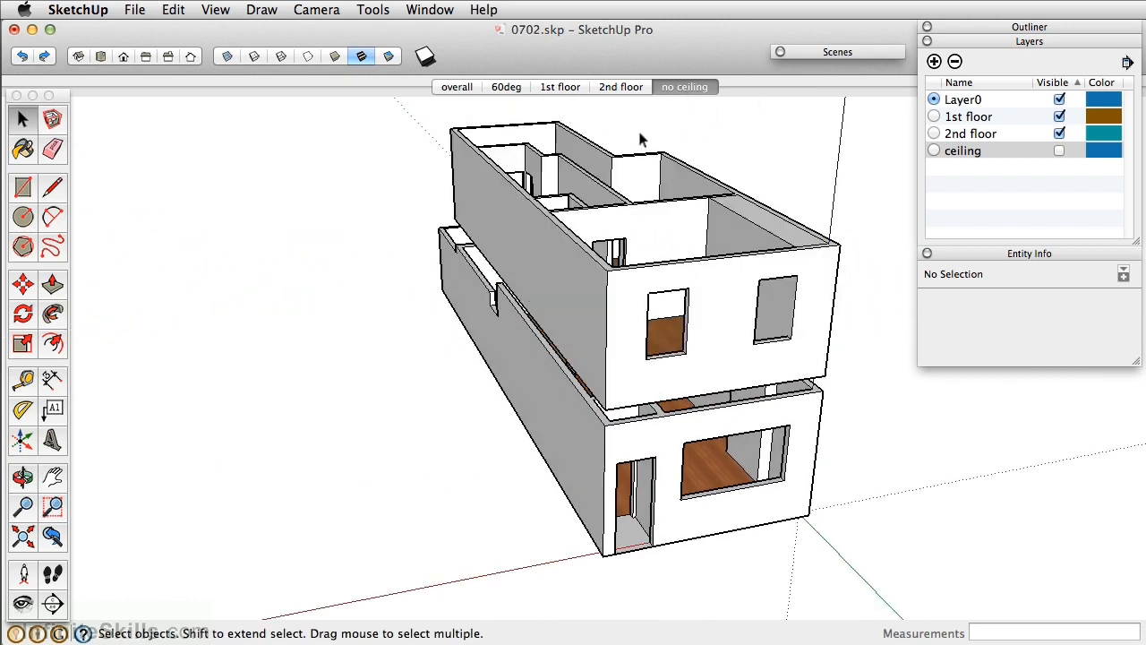
Step: In the overall scene, try deleting the second floor group and its ceilings, and select the first floor ceiling group
click(454, 87)
click(573, 261)
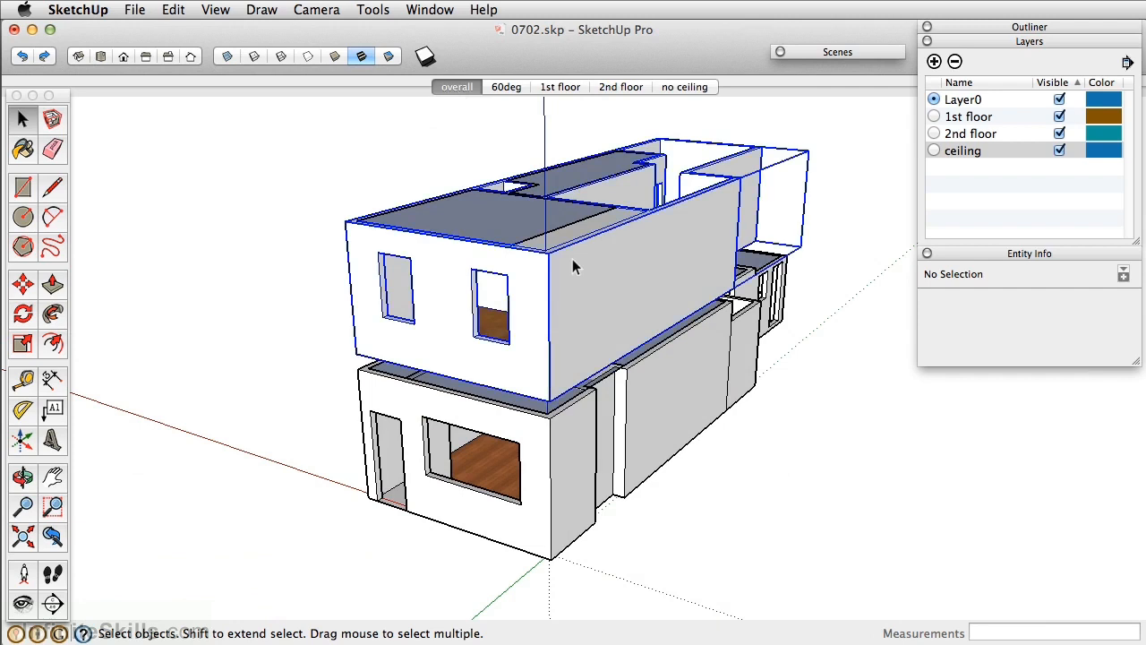
key(Delete)
click(511, 205)
key(Delete)
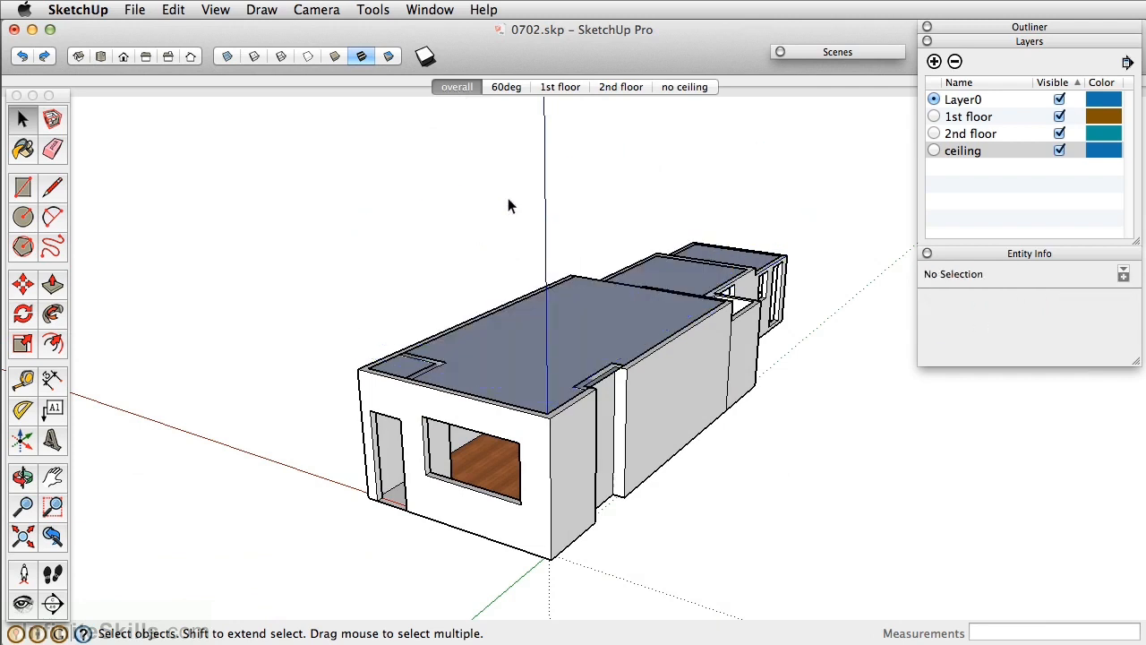
click(528, 357)
key(o)
drag(560, 373, 791, 193)
middle_drag(791, 193, 391, 398)
Step: Undo both second floor deletions and clear the selection
key(super+z)
key(super+z)
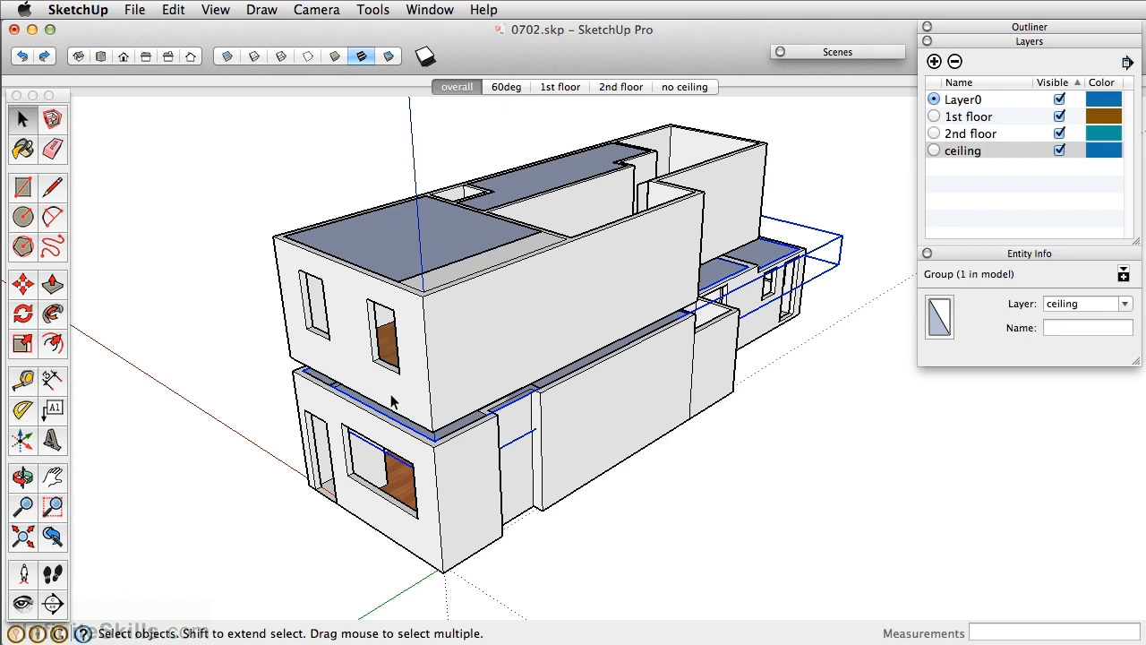
click(823, 302)
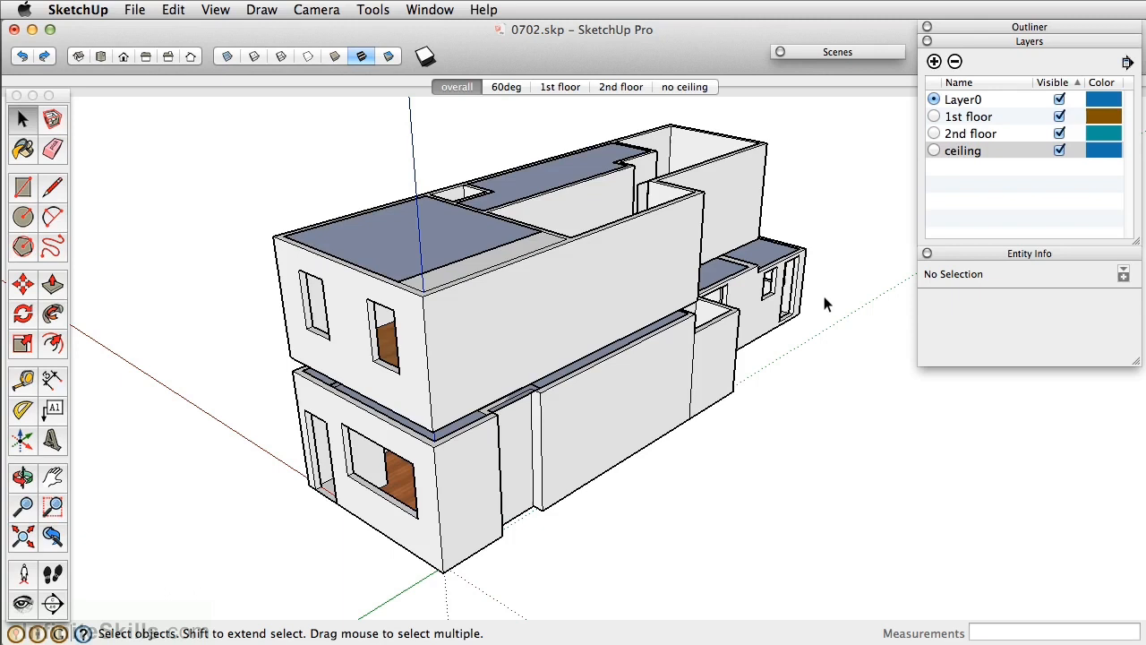
Step: In the 1st floor scene, open the ceiling group and Push/Pull the low soffit face up 3' to the higher ceiling
click(544, 91)
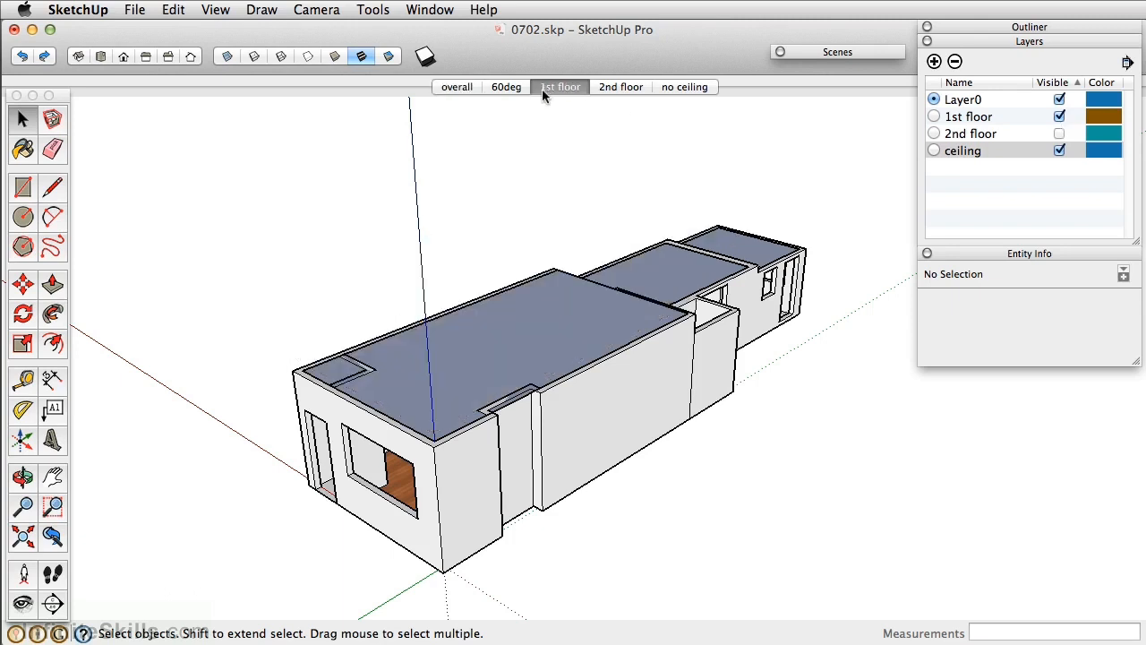
double_click(528, 335)
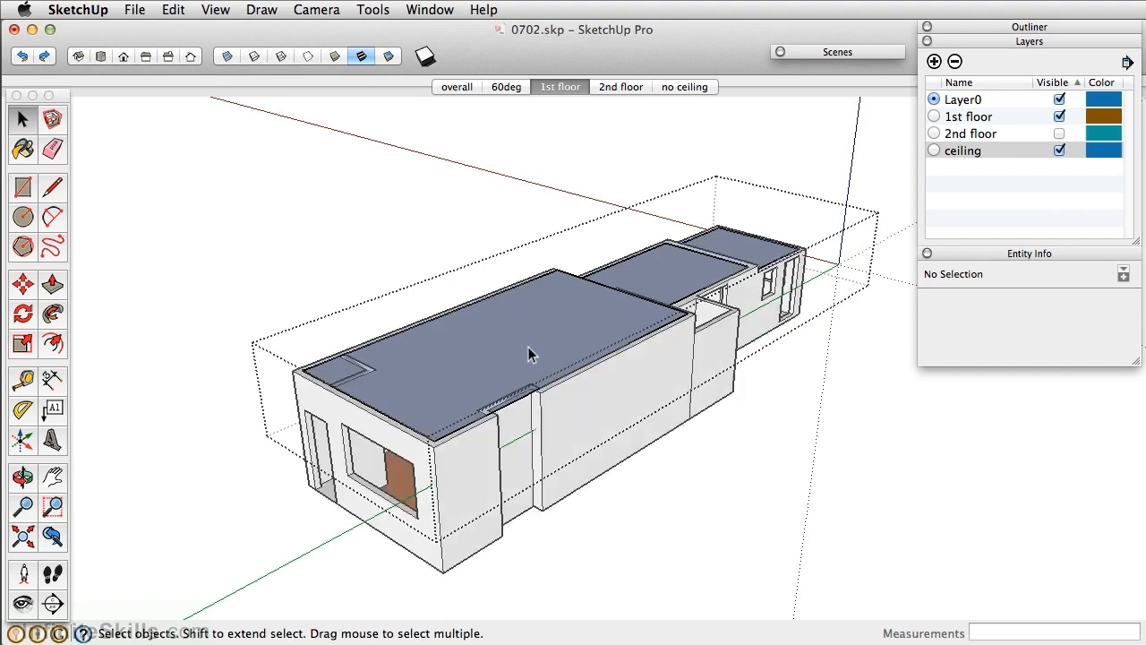
middle_drag(622, 328, 571, 399)
scroll(643, 381, up, 5)
middle_drag(645, 382, 797, 199)
middle_drag(741, 396, 530, 388)
scroll(579, 341, down, 4)
shift+middle_drag(578, 342, 542, 259)
scroll(787, 394, up, 5)
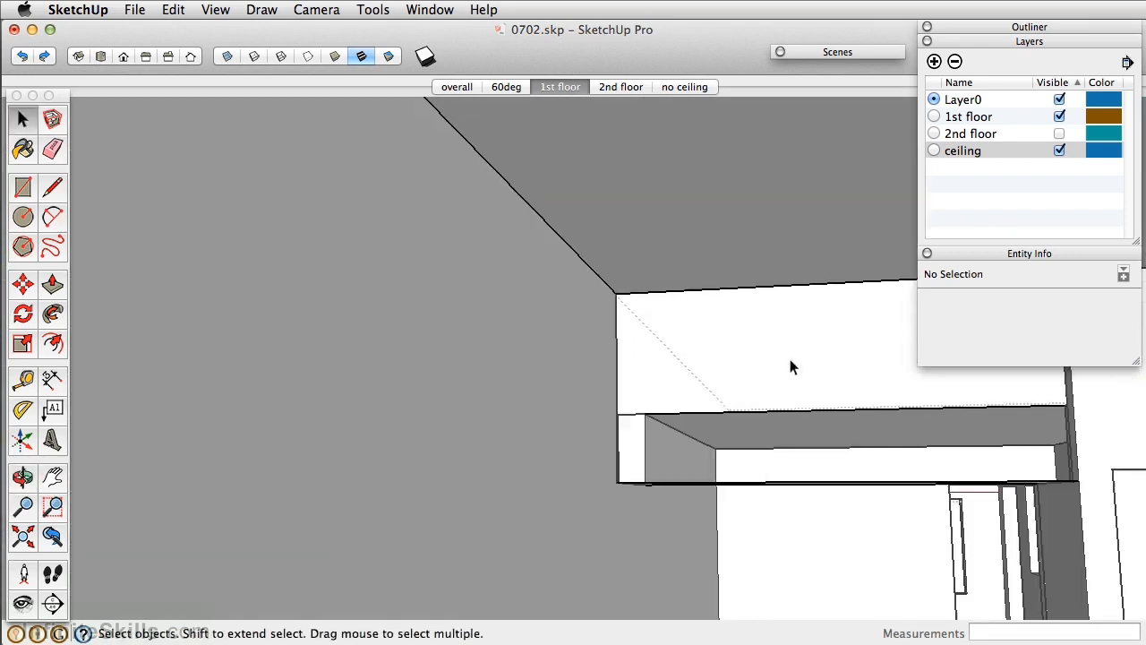
middle_drag(786, 409, 552, 397)
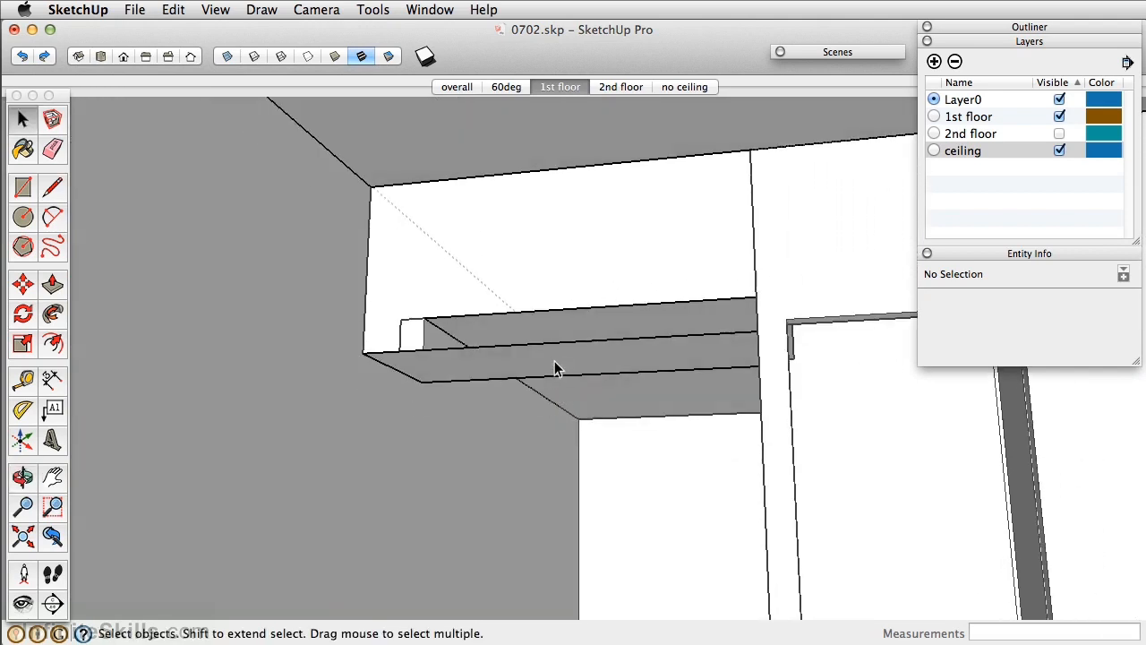
key(p)
click(486, 360)
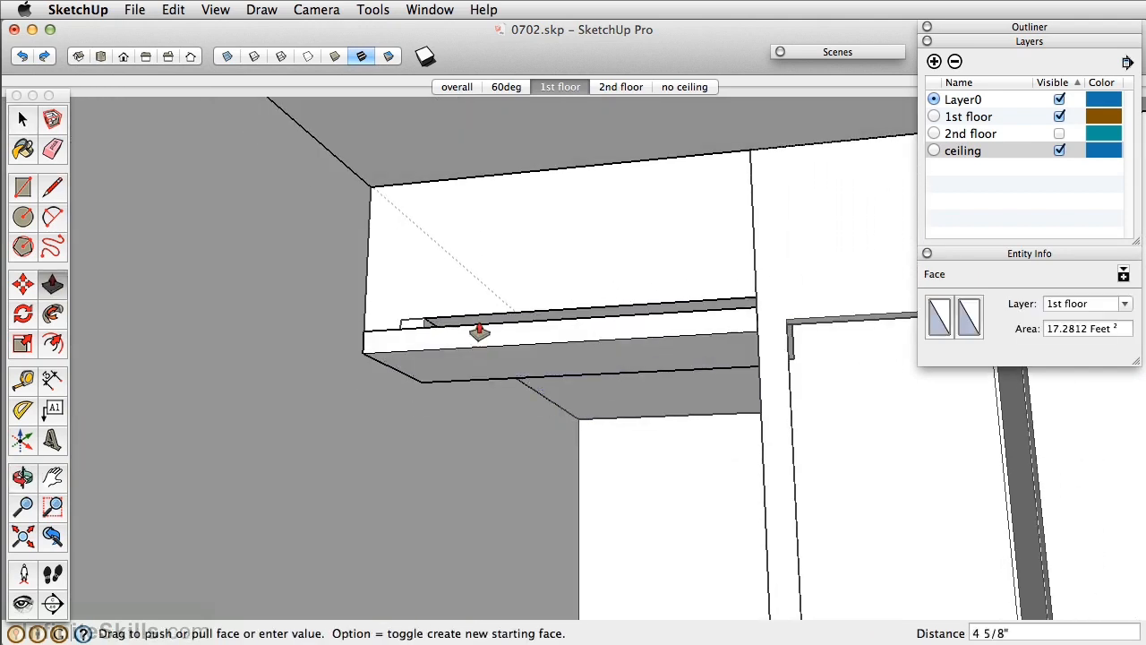
click(397, 192)
Step: Draw two adjoining rectangles on the middle first floor ceiling, about 4' 1 1/2" by 3' 4" and 1' by 7' 4"
middle_drag(430, 223, 540, 289)
middle_drag(602, 254, 350, 302)
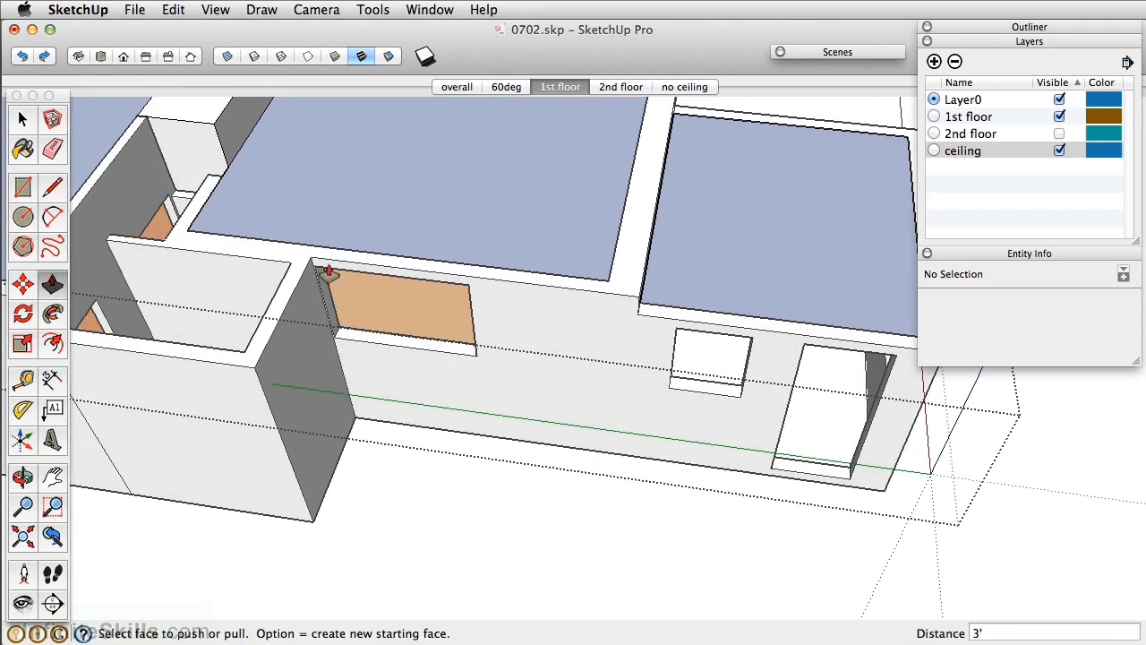
middle_drag(527, 218, 447, 335)
key(r)
click(518, 461)
click(673, 432)
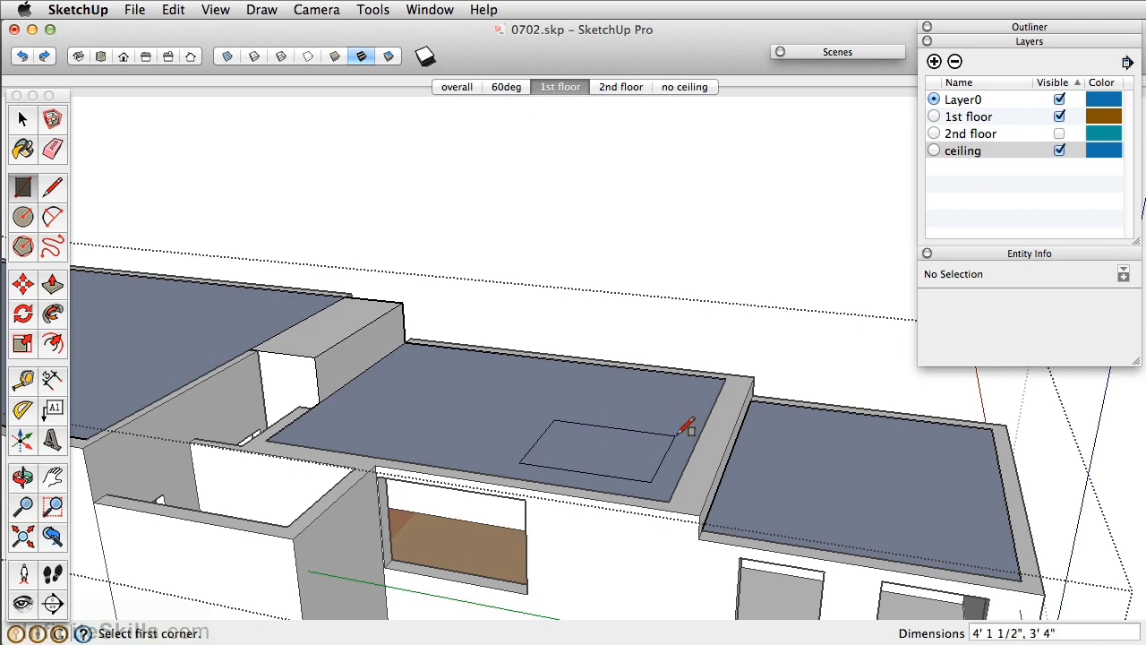
click(539, 440)
scroll(540, 441, up, 2)
click(329, 402)
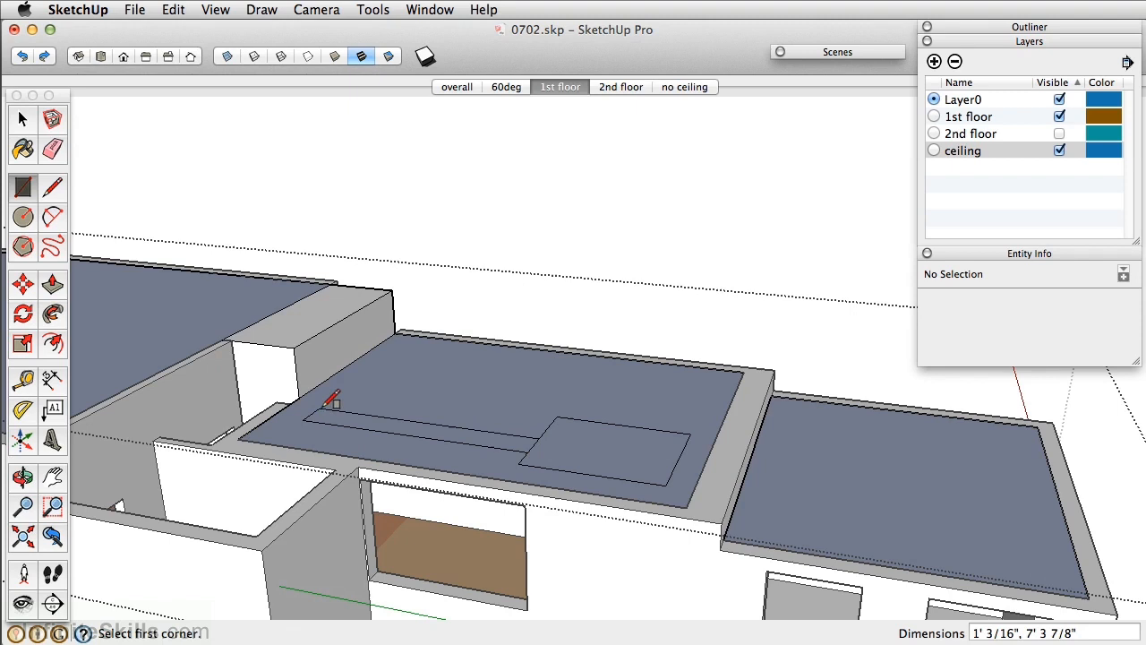
Step: Add two more strip rectangles on the middle ceiling and a rectangle about 1' by 1' 2" on the ground outside
click(566, 416)
click(605, 377)
click(603, 379)
click(403, 356)
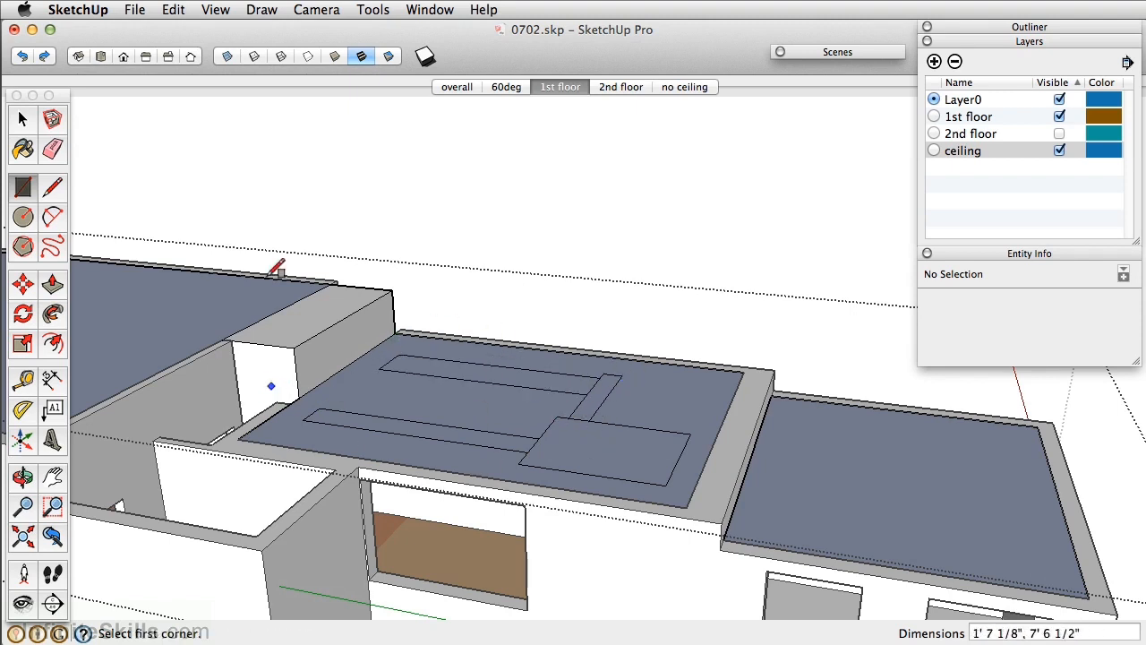
mouse_move(473, 481)
middle_down()
mouse_move(469, 379)
mouse_move(426, 556)
middle_up()
click(368, 579)
click(462, 560)
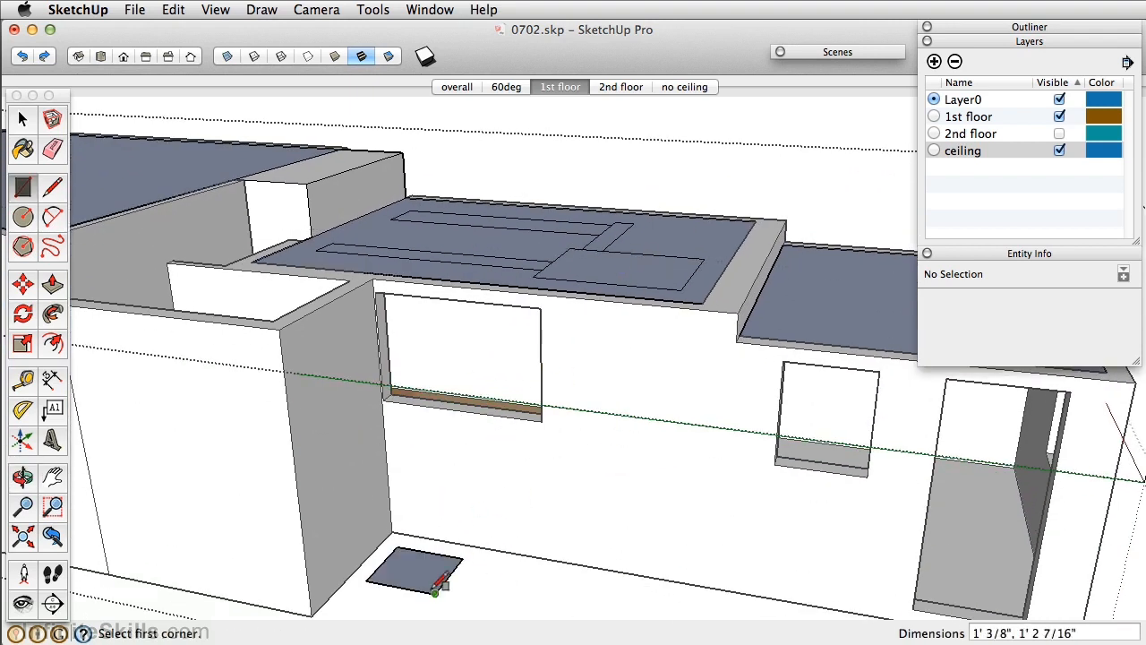
Step: Undo the rectangles drawn on the ceiling and the ground
key(super+z)
key(super+z)
key(super+z)
key(super+z)
middle_drag(393, 263, 524, 270)
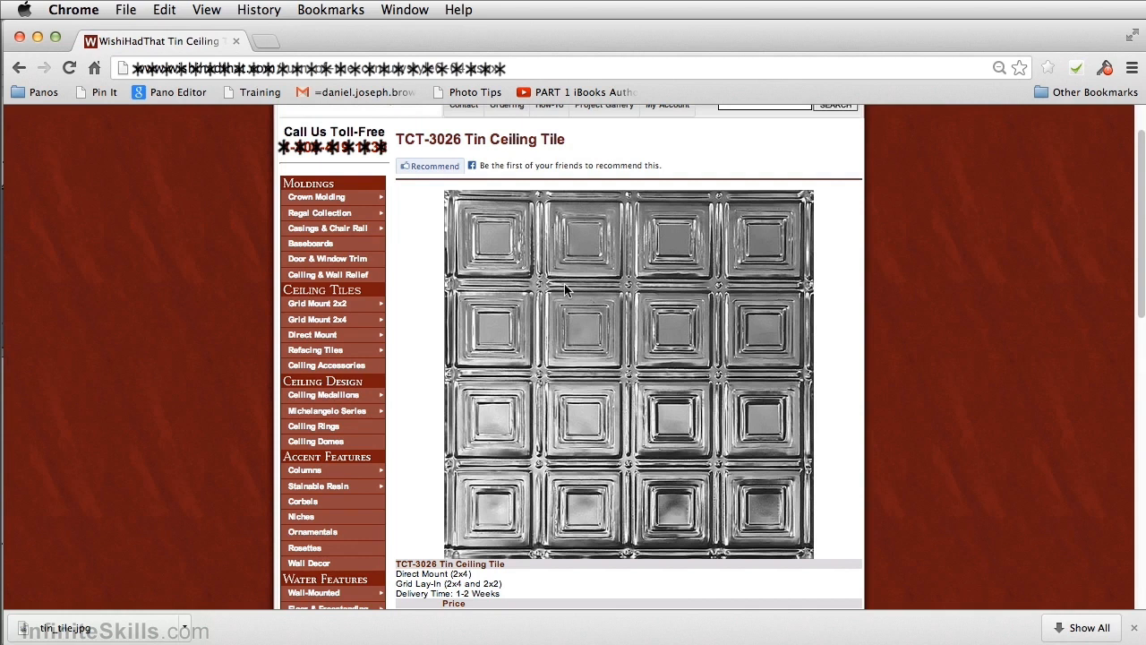
Step: Switch to Chrome and open the context options of the TCT-3026 Tin Ceiling Tile image
right_click(565, 289)
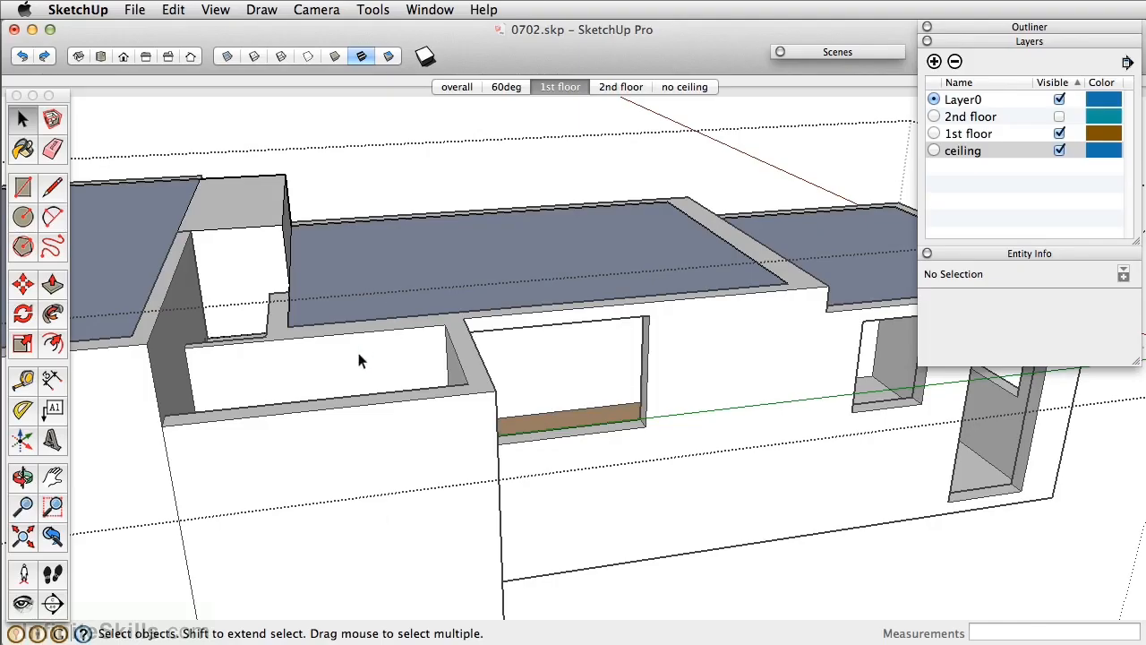
Step: Return to SketchUp and import tin_tile.jpg from the Chapter 7 folder as a texture
middle_drag(358, 359, 434, 383)
scroll(691, 349, down, 5)
scroll(433, 383, up, 3)
scroll(437, 389, up, 4)
click(134, 10)
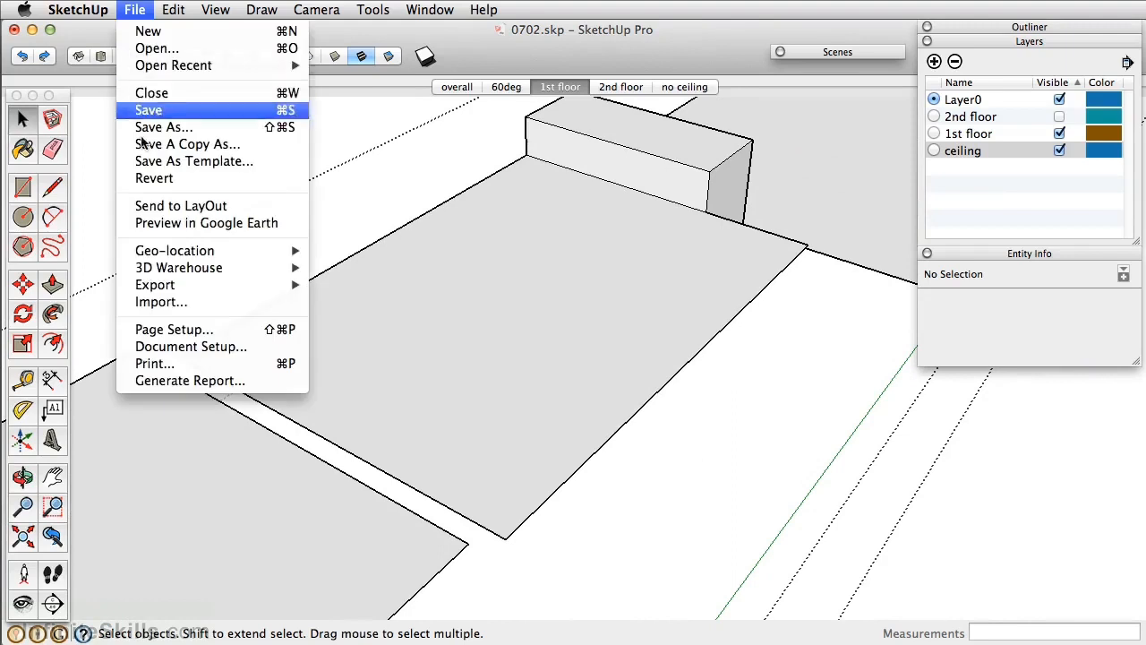
click(158, 303)
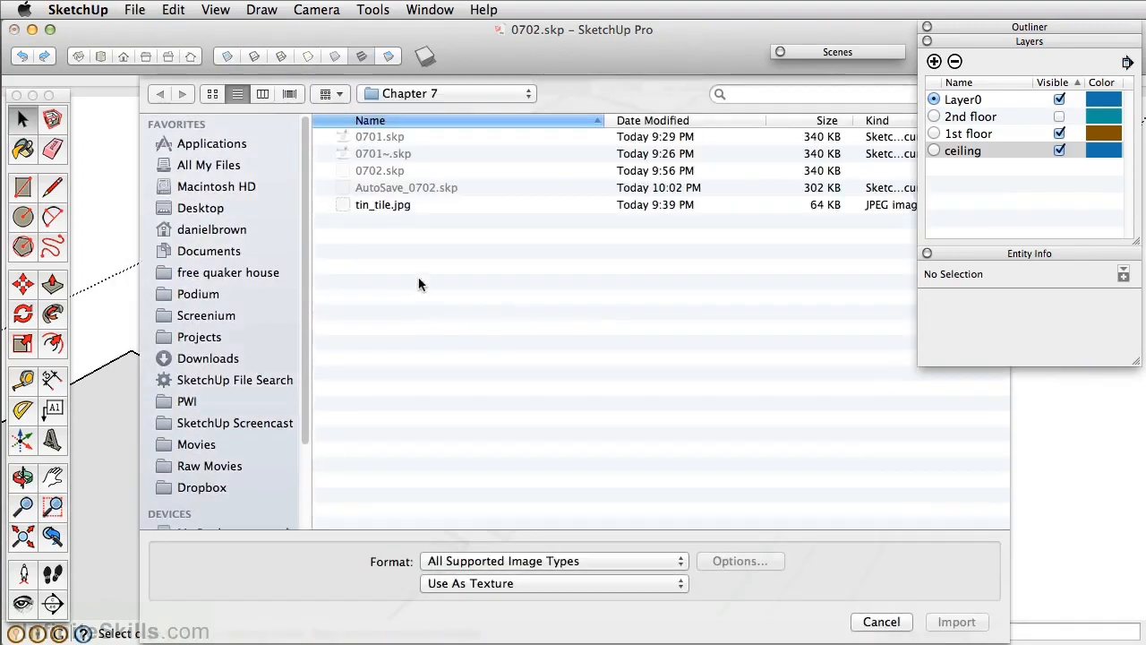
click(374, 206)
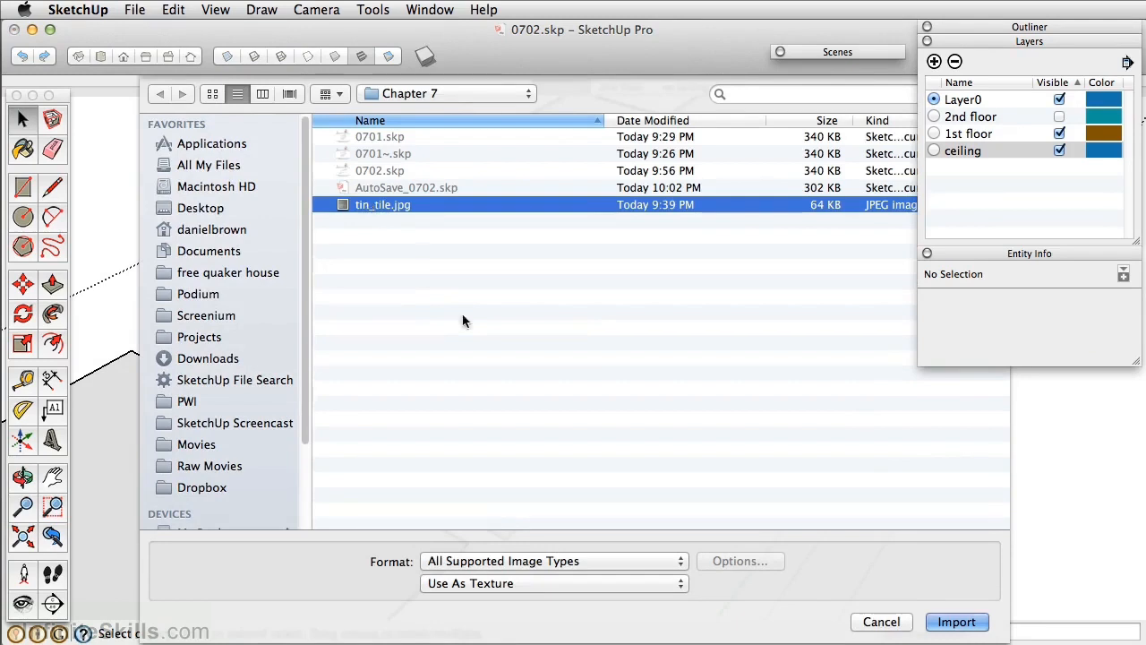
click(936, 622)
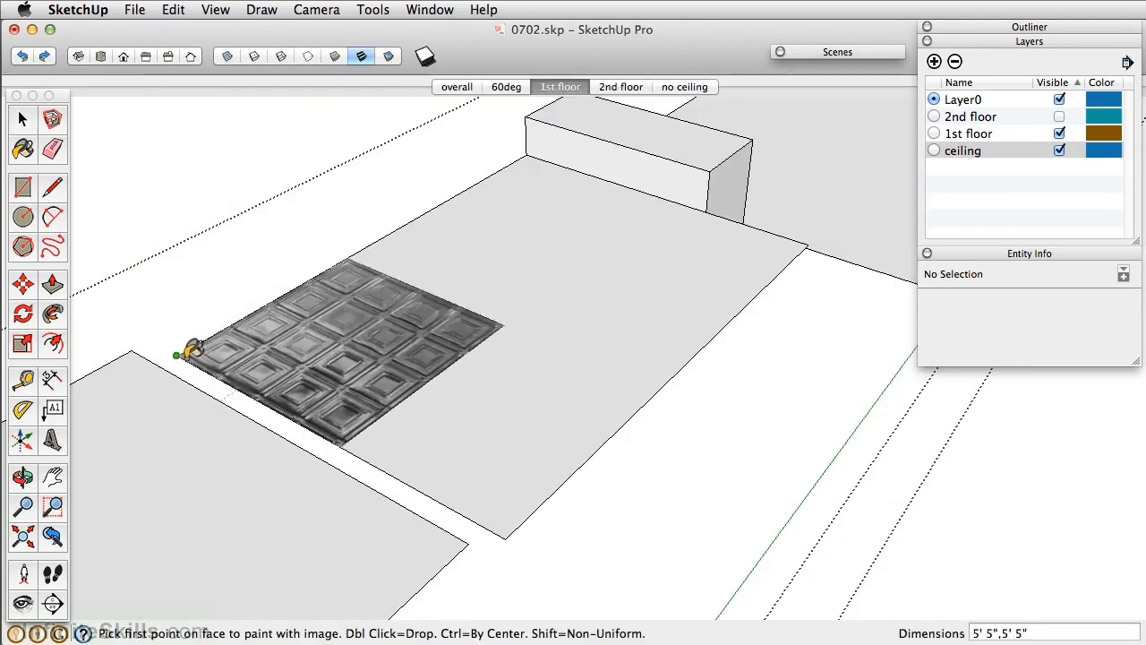
Step: Paint the underside of the ceiling with the tin tile image from the face's corner, with a width of 24
click(179, 354)
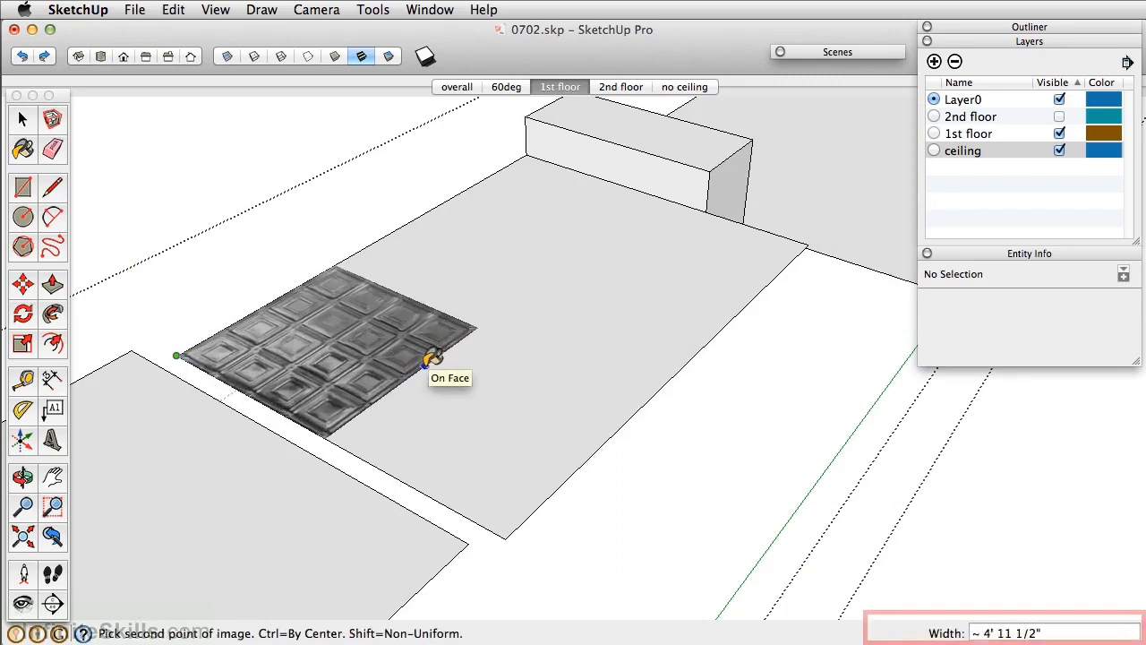
text(24)
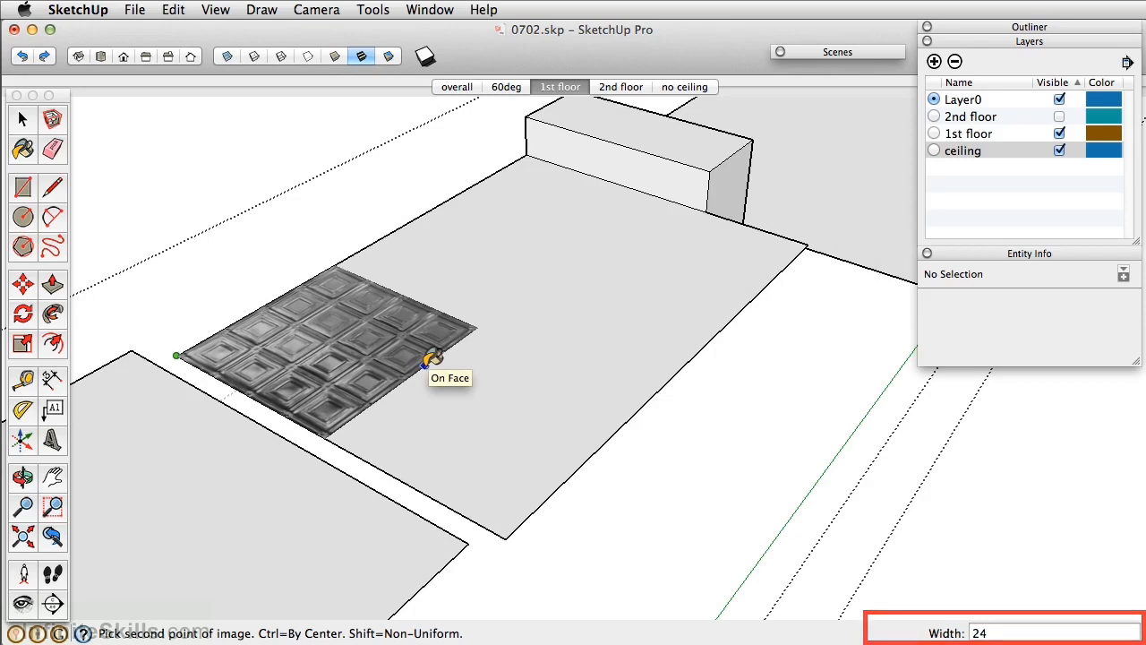
key(Return)
Step: Reposition the tin tile texture on the ceiling face by shifting its position pin toward the far corner
middle_drag(426, 367, 497, 360)
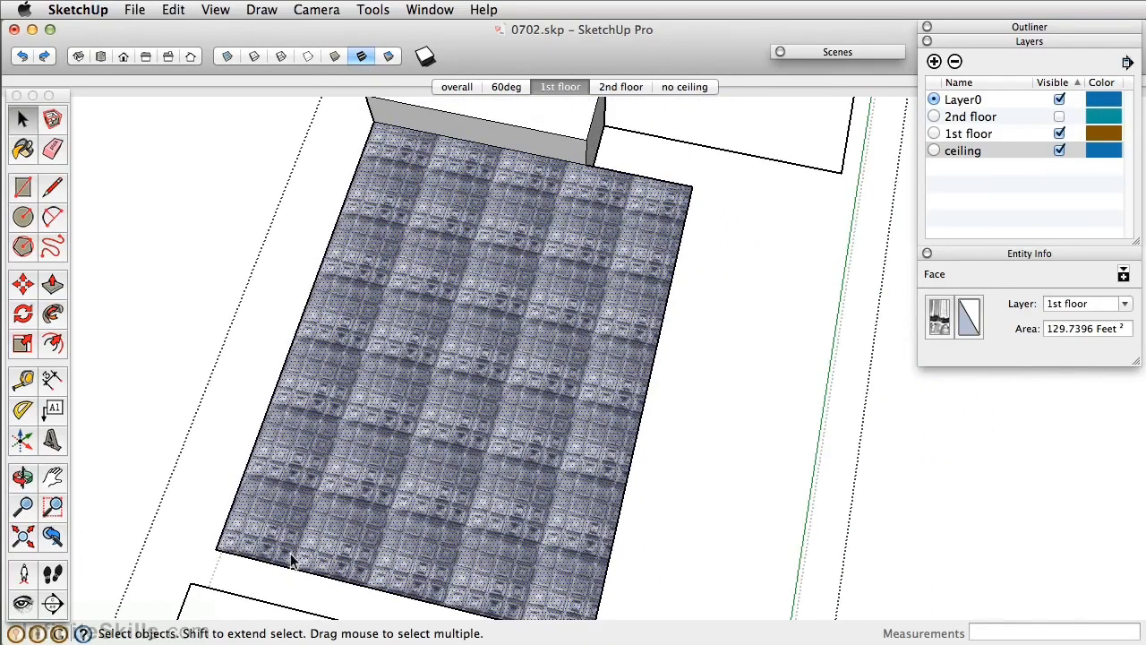
right_click(355, 413)
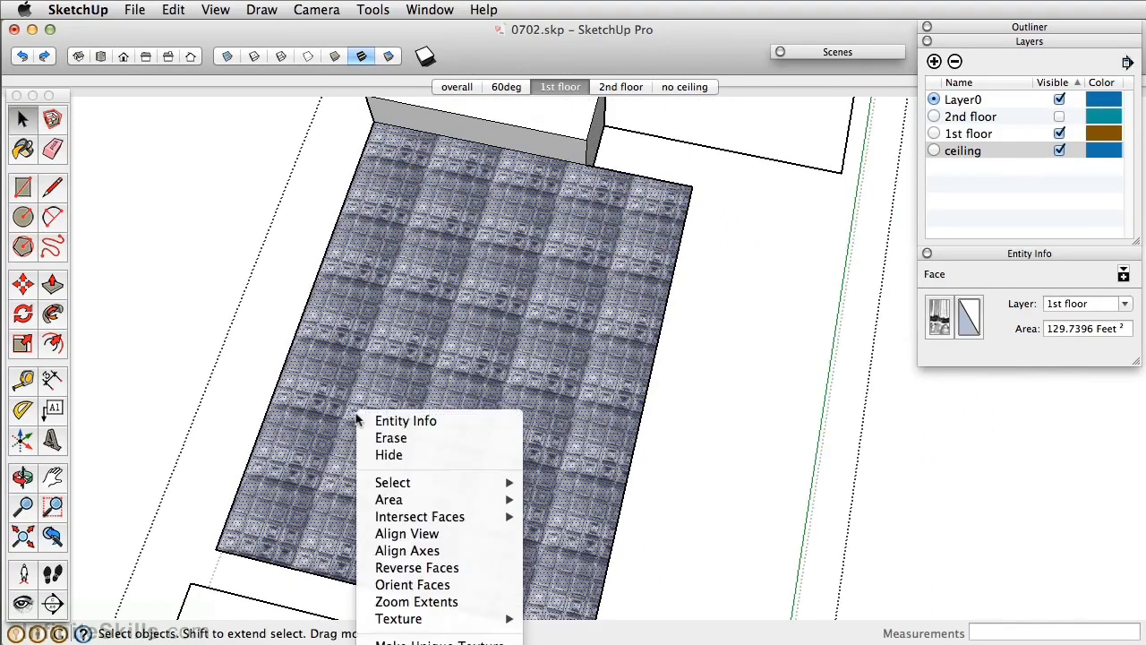
mouse_move(426, 619)
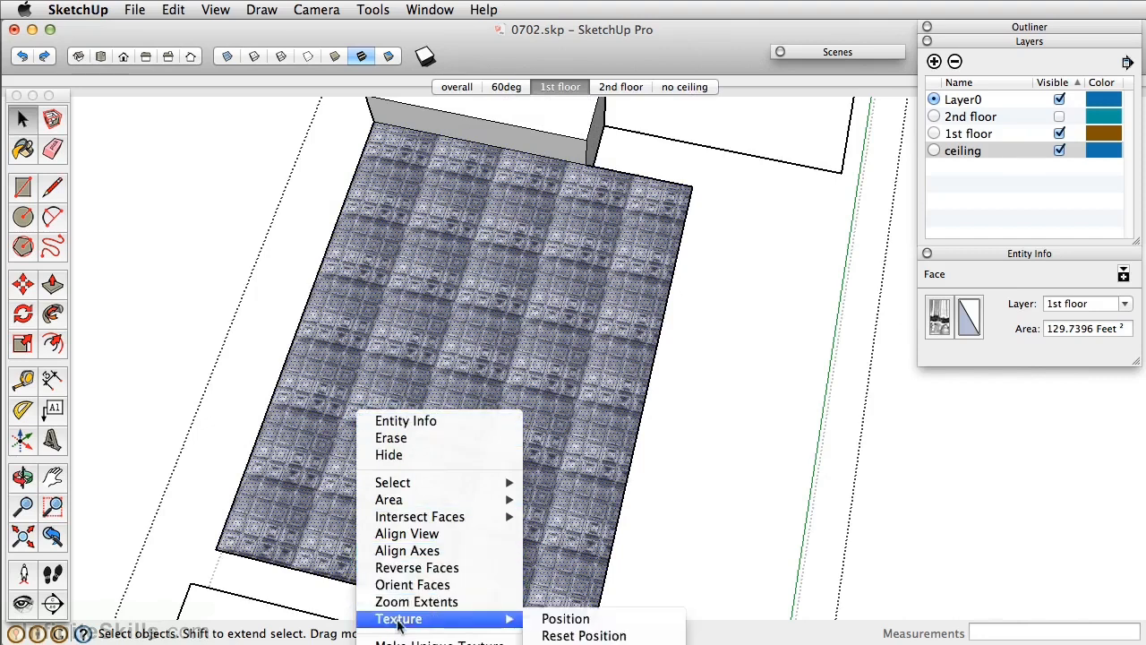
click(613, 624)
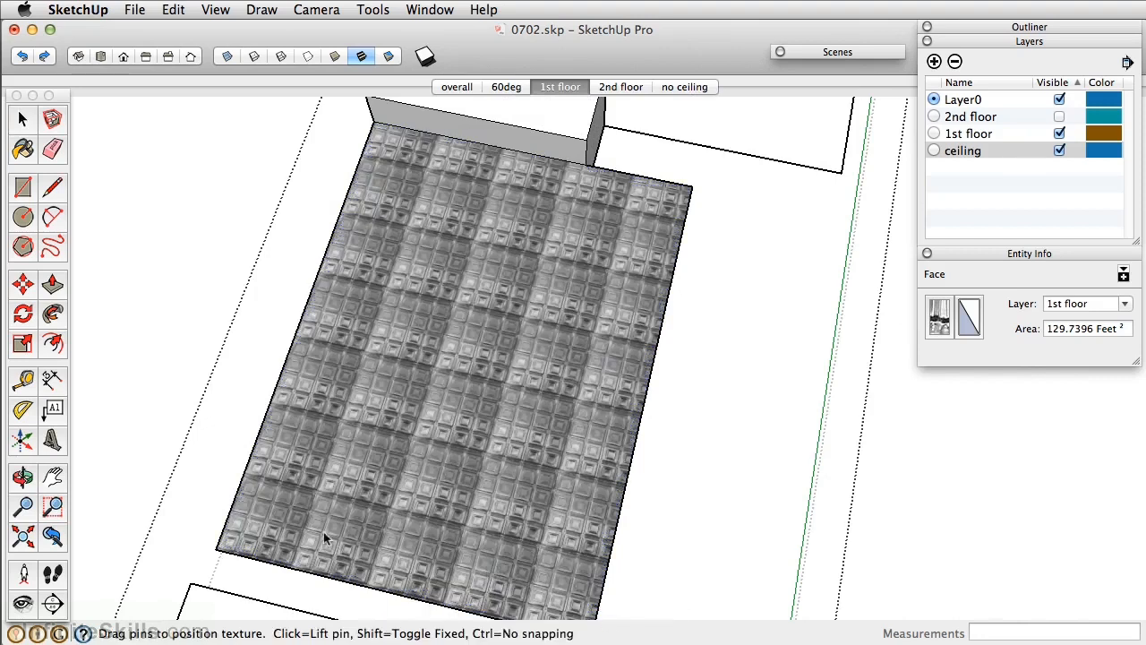
drag(348, 413, 618, 216)
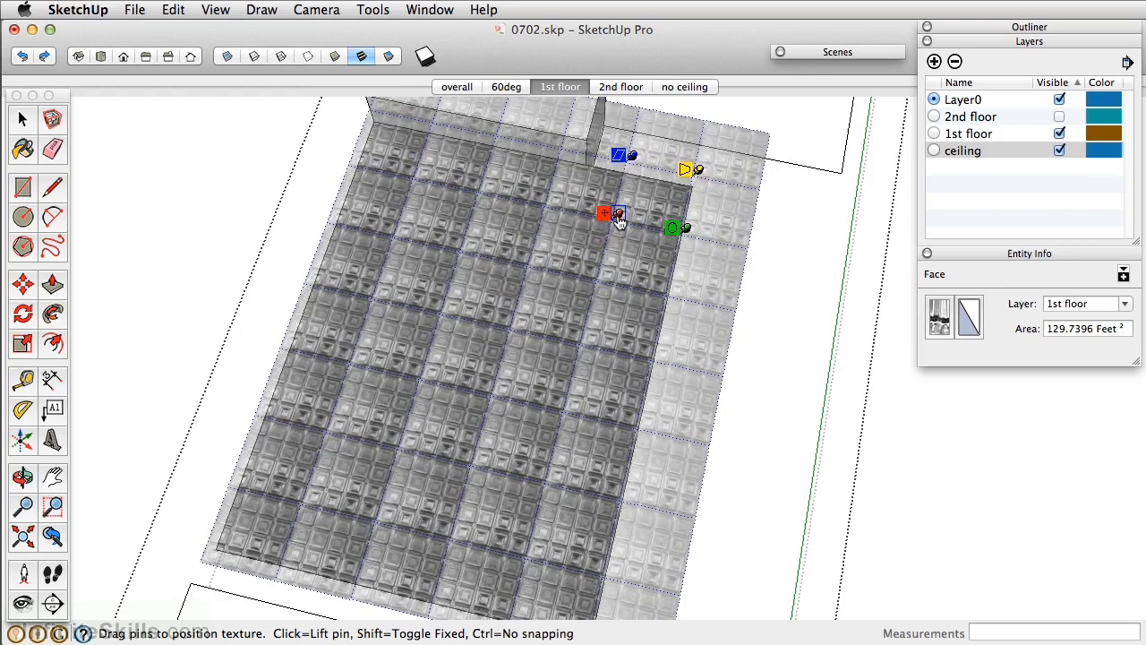
click(24, 120)
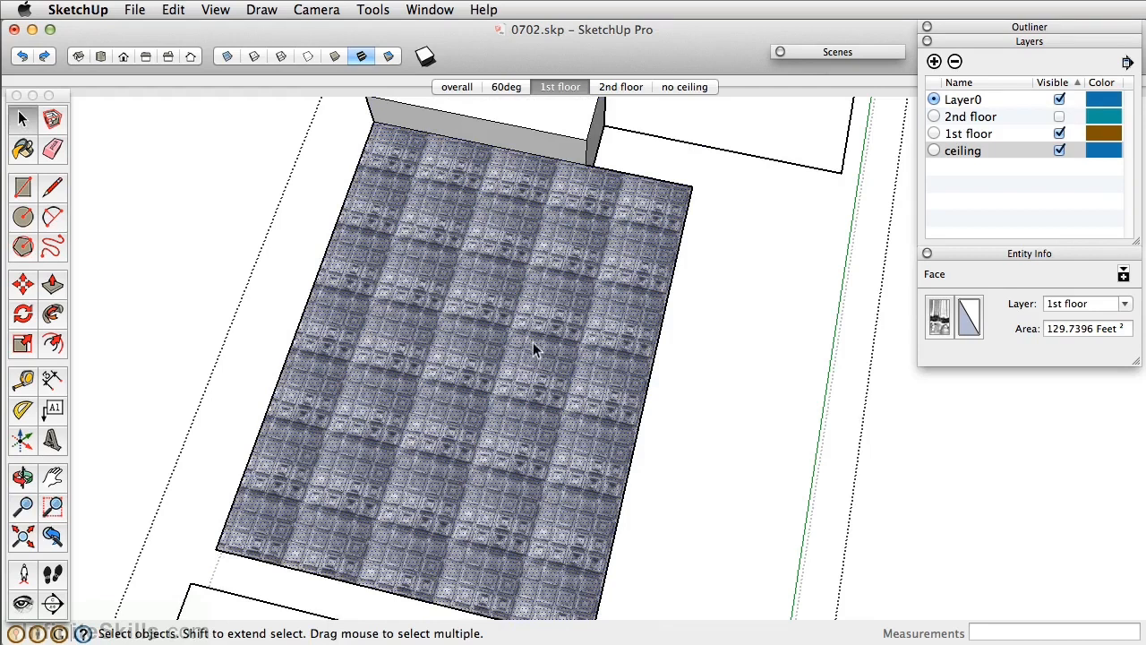
Step: Close the first floor ceiling group and switch to the 2nd floor scene
middle_drag(565, 230, 537, 412)
click(367, 203)
scroll(372, 207, down, 4)
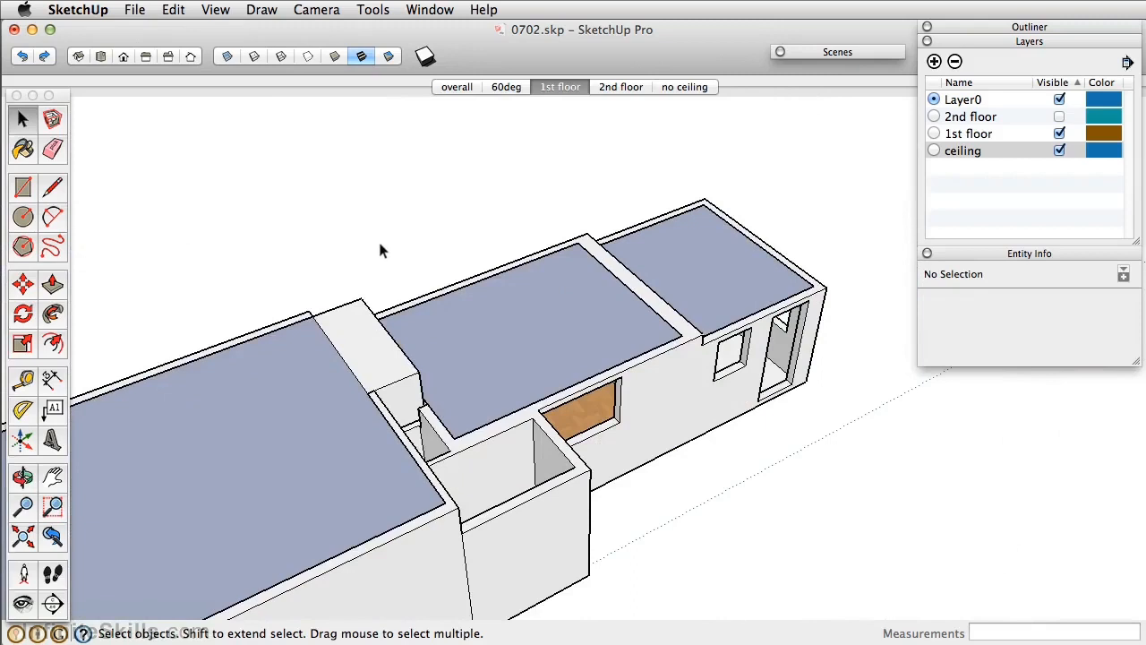
scroll(379, 247, down, 2)
click(633, 90)
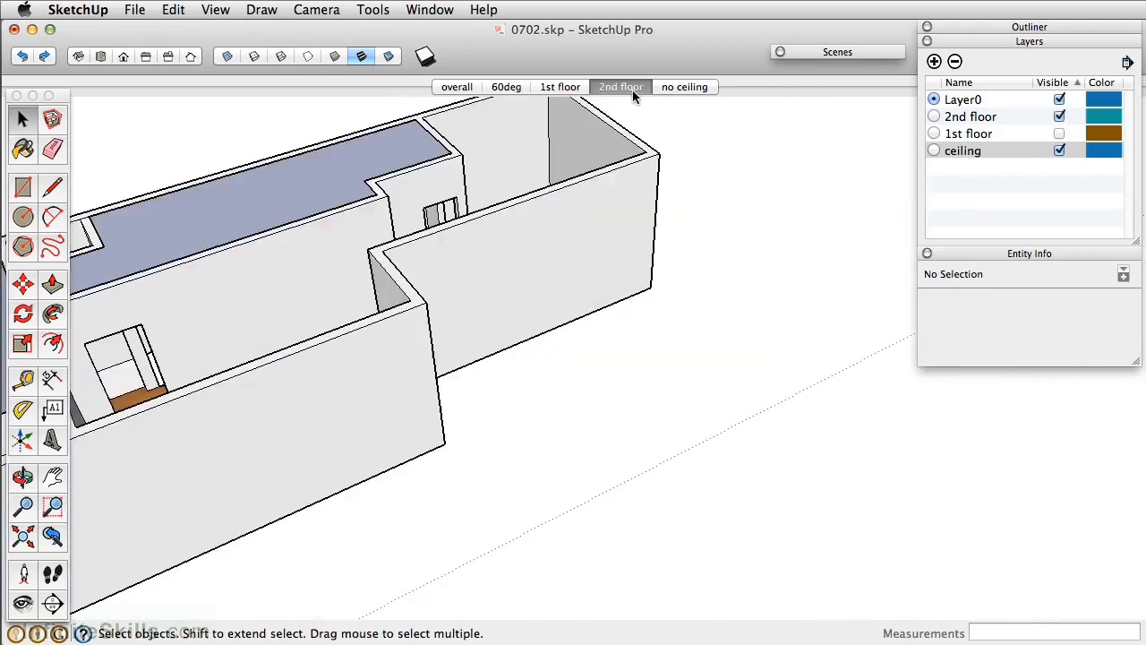
middle_drag(242, 394, 519, 398)
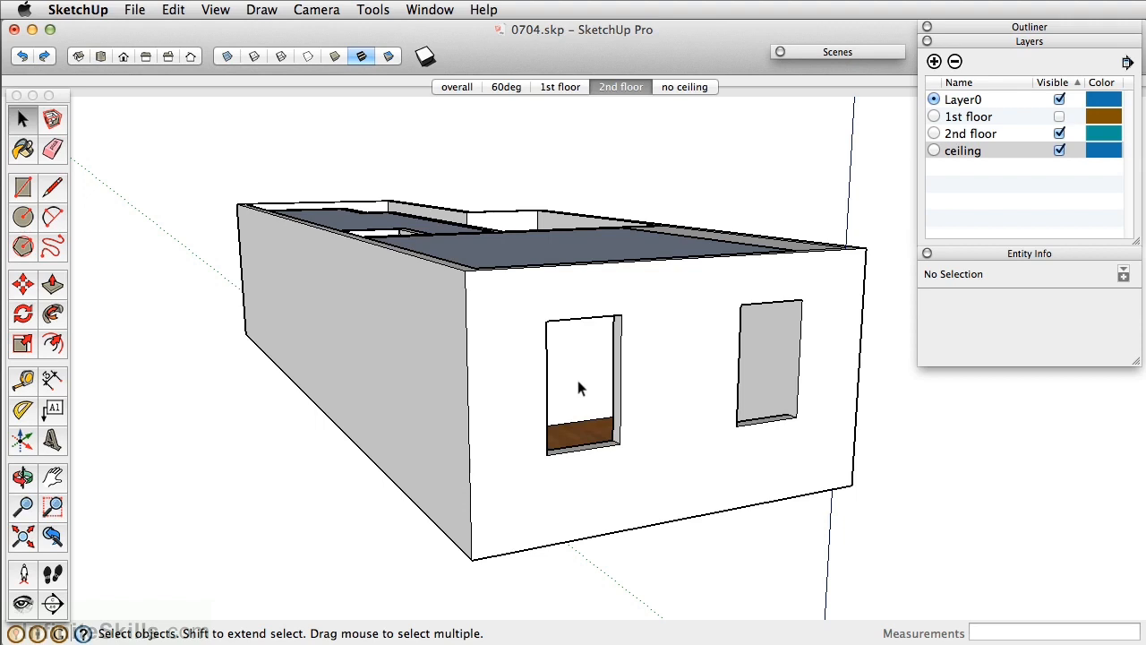
Step: Open the front second floor ceiling group from inside the room and toggle the display of the rest of the model
scroll(577, 388, up, 10)
middle_drag(658, 306, 670, 224)
middle_drag(646, 505, 712, 447)
scroll(711, 447, up, 1)
double_click(590, 192)
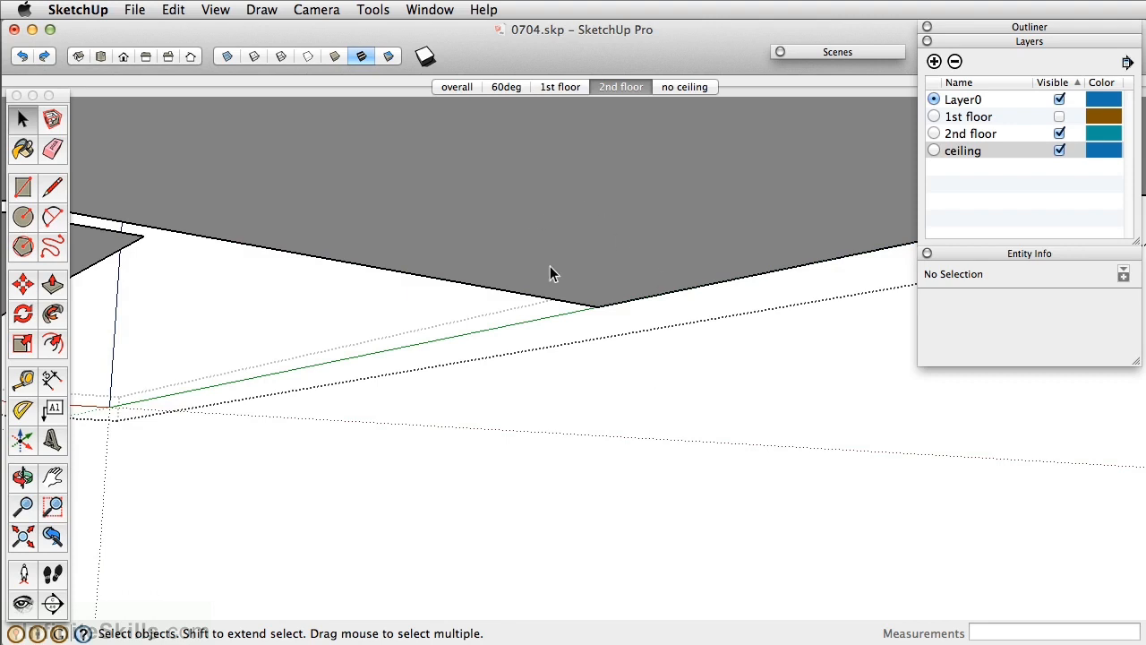
key(i)
key(i)
key(i)
key(i)
key(i)
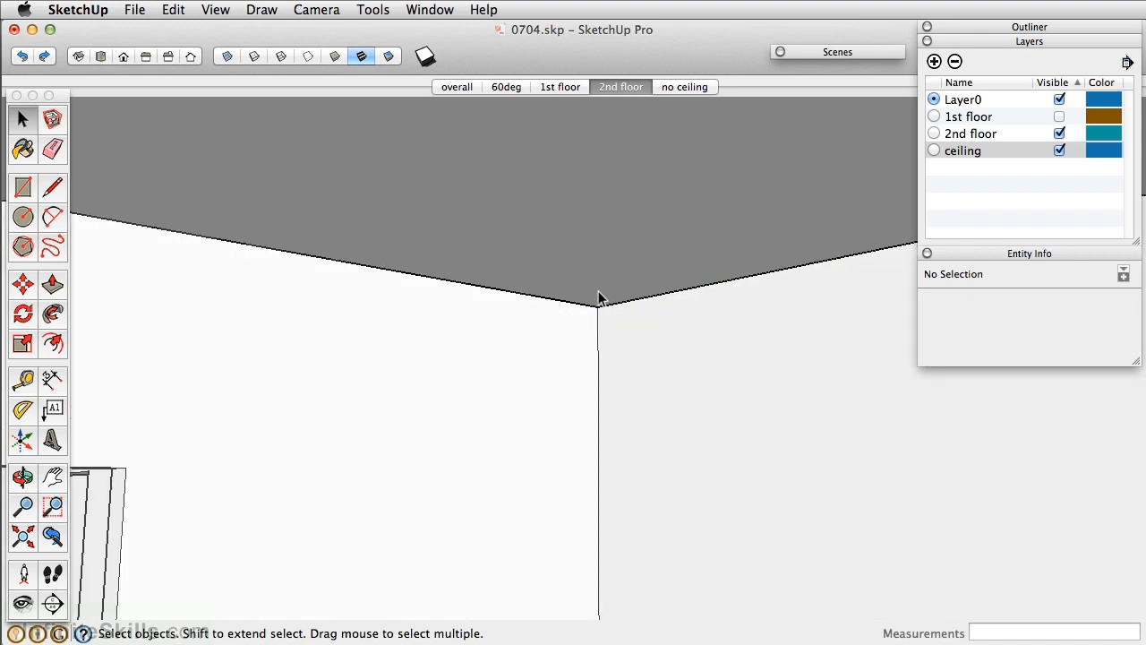
Step: Draw a 2 by 2 inch square on the wall at the room corner, directly beneath the ceiling
scroll(603, 303, up, 5)
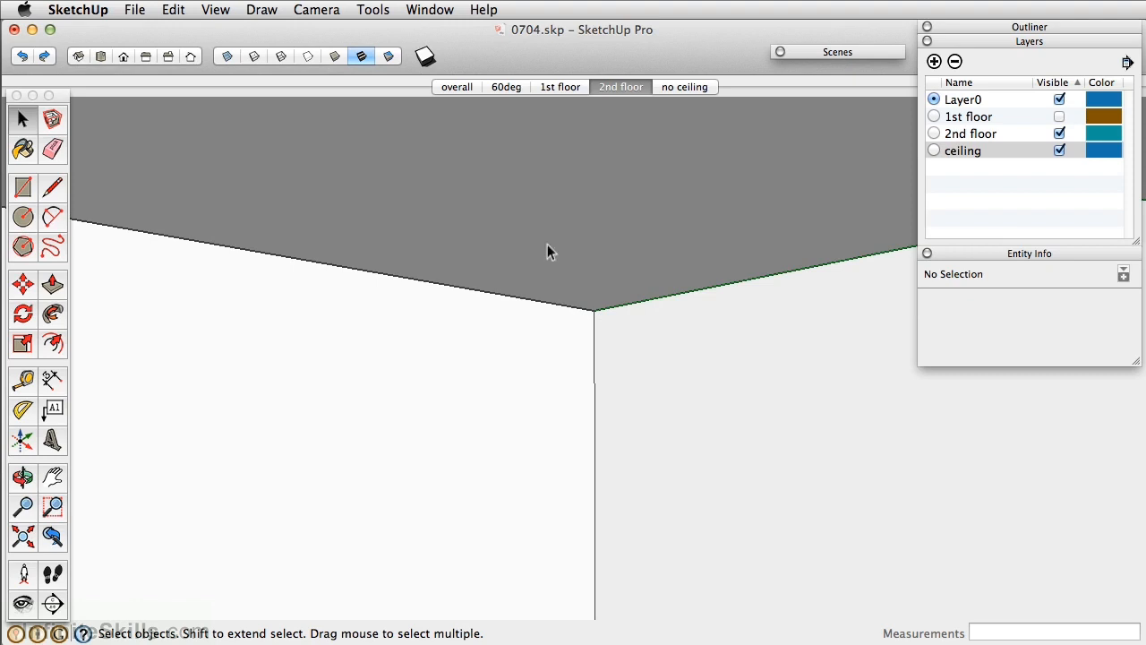
click(26, 183)
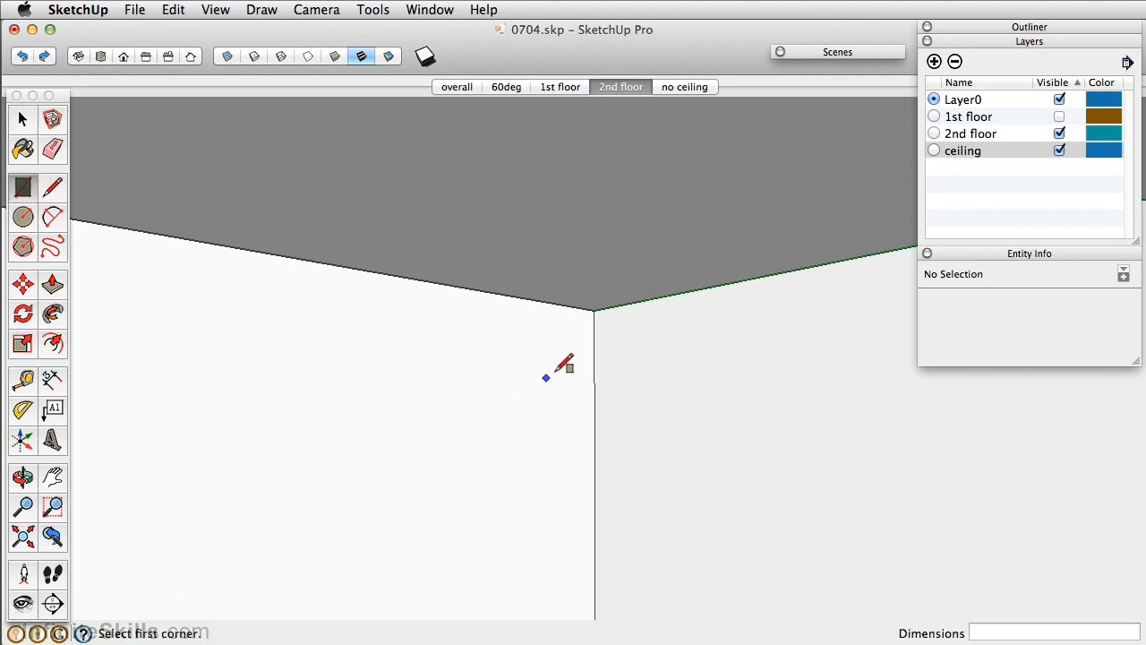
click(594, 309)
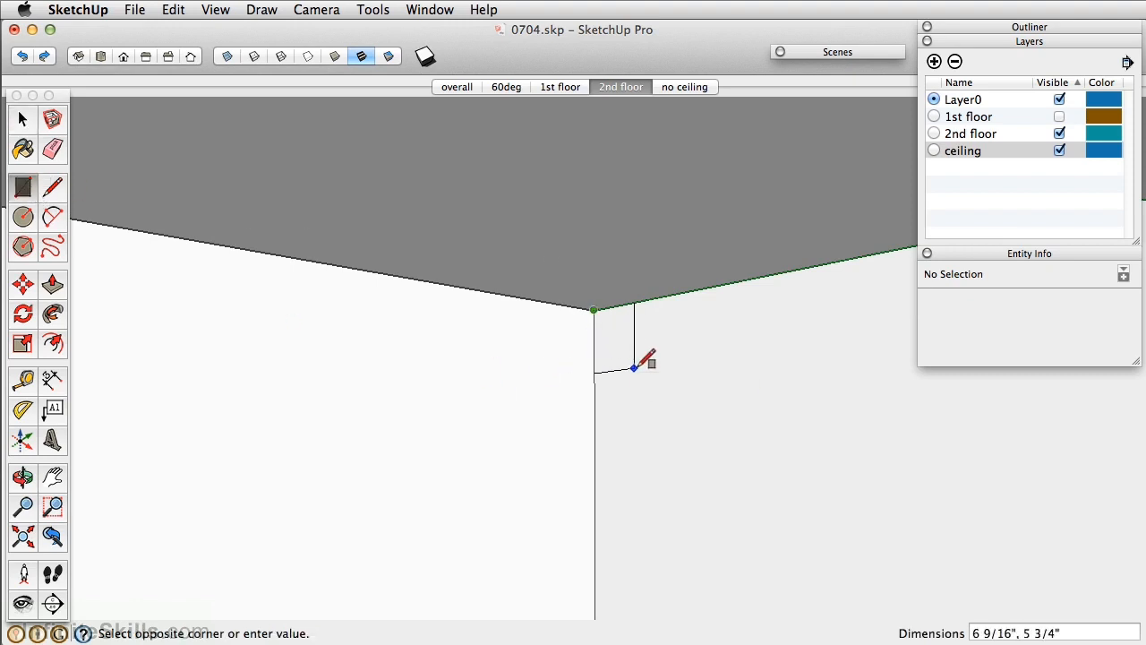
text(2,2)
key(Return)
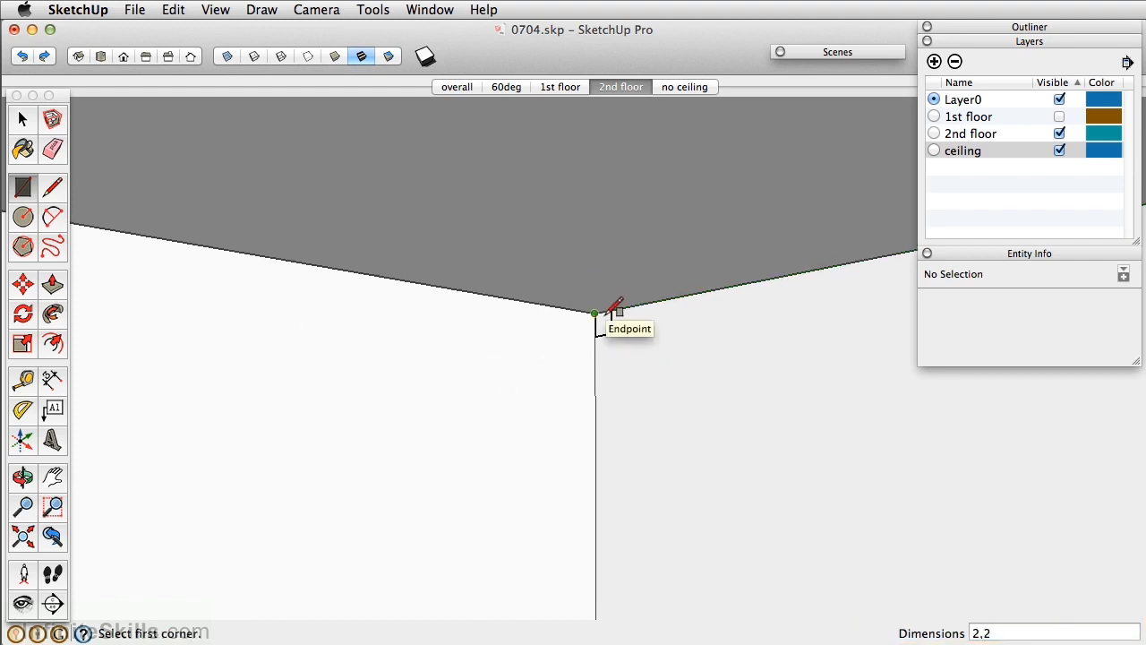
Step: From the square's lower corner at the room corner, draw a 0.125 inch line along the bottom edge and a 1/8 inch line upward
scroll(599, 350, up, 10)
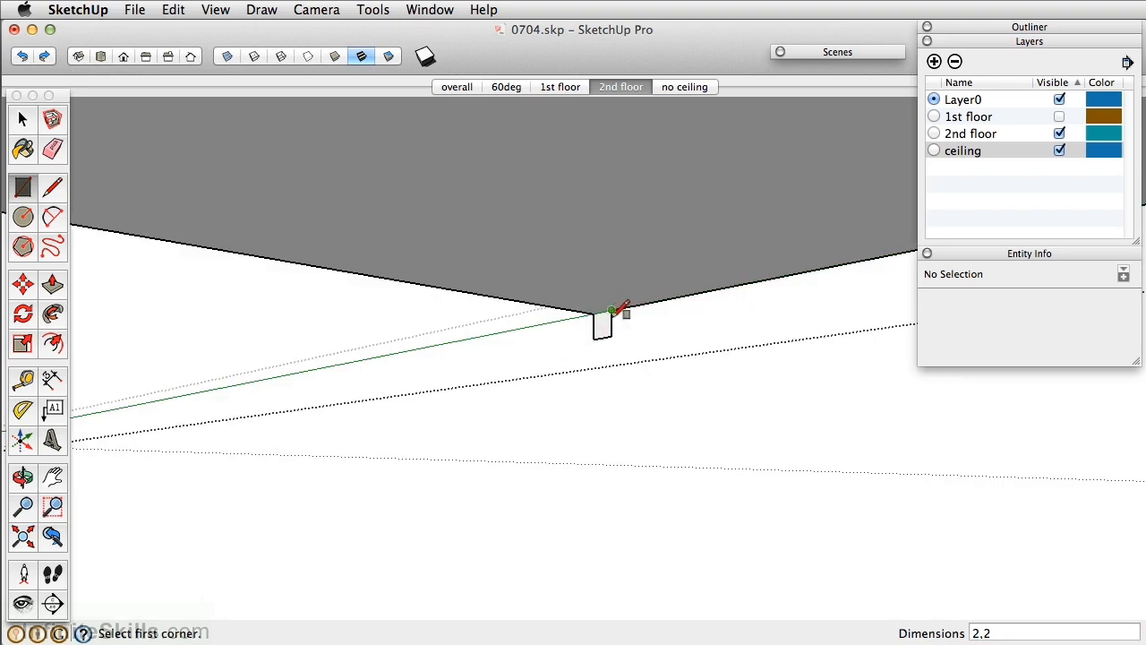
scroll(605, 269, up, 6)
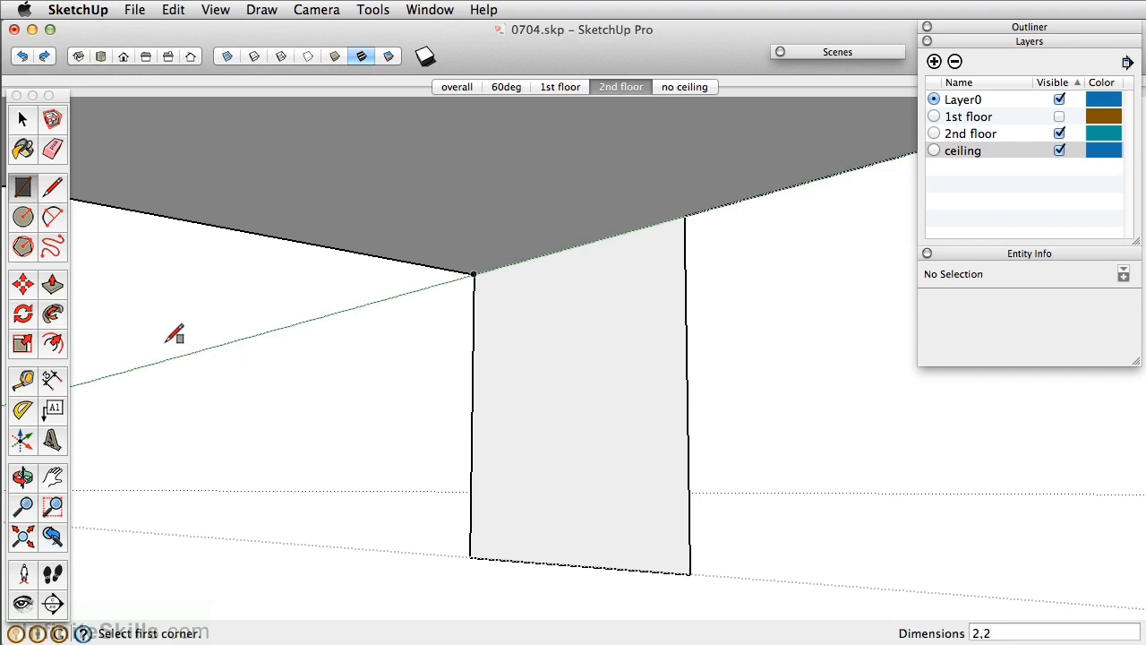
click(51, 189)
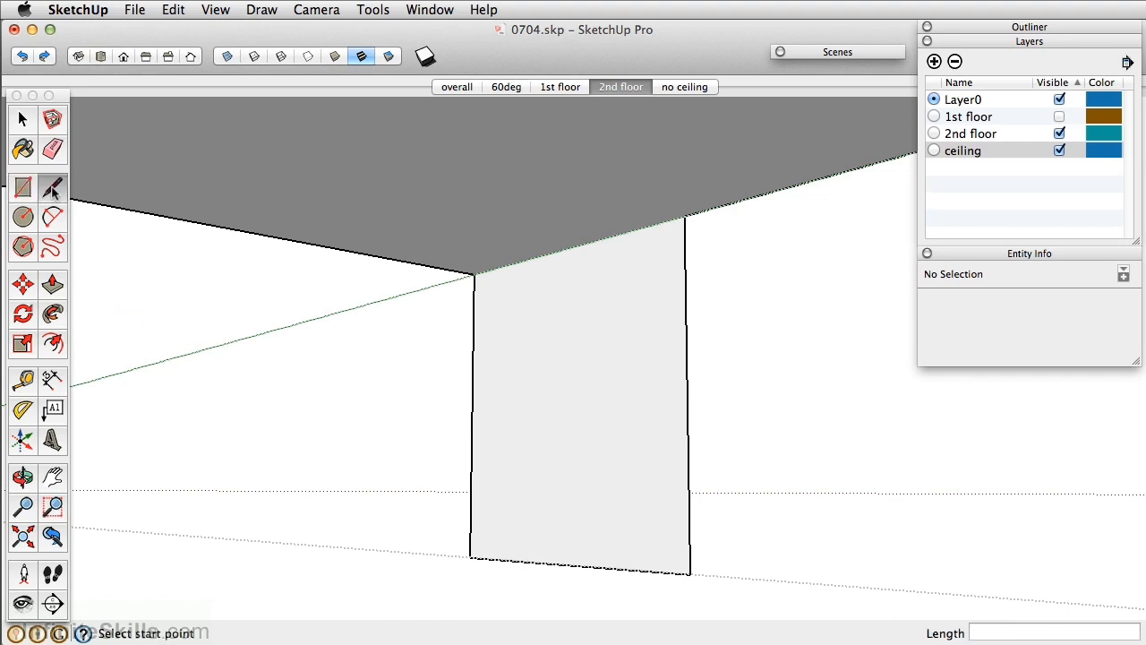
click(470, 557)
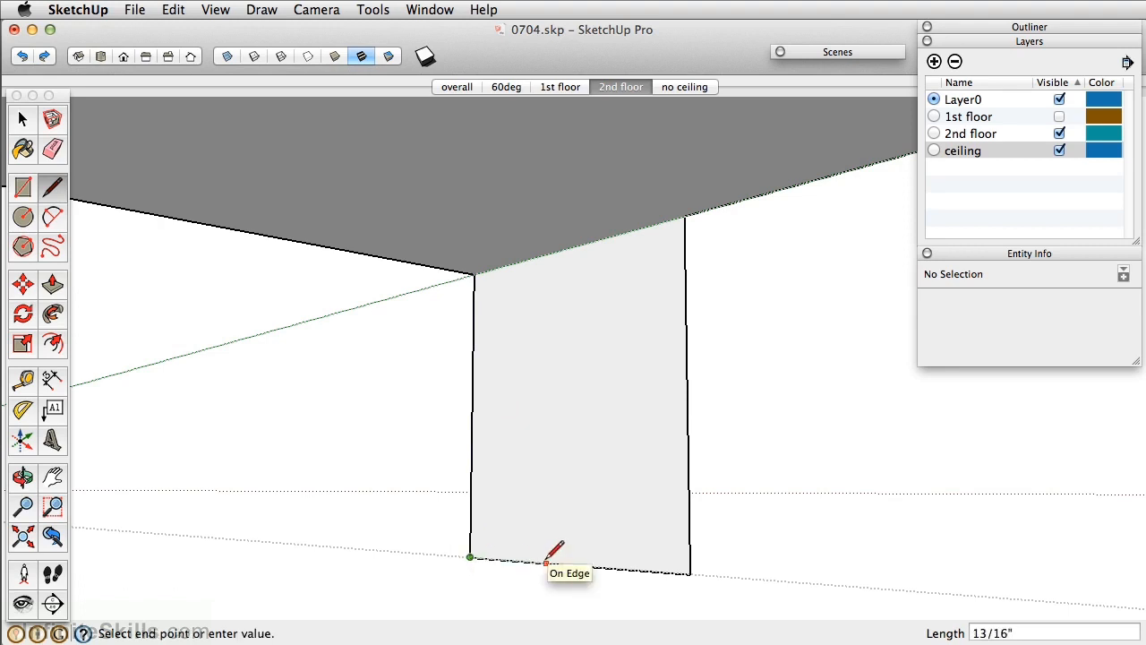
text(.125)
key(Return)
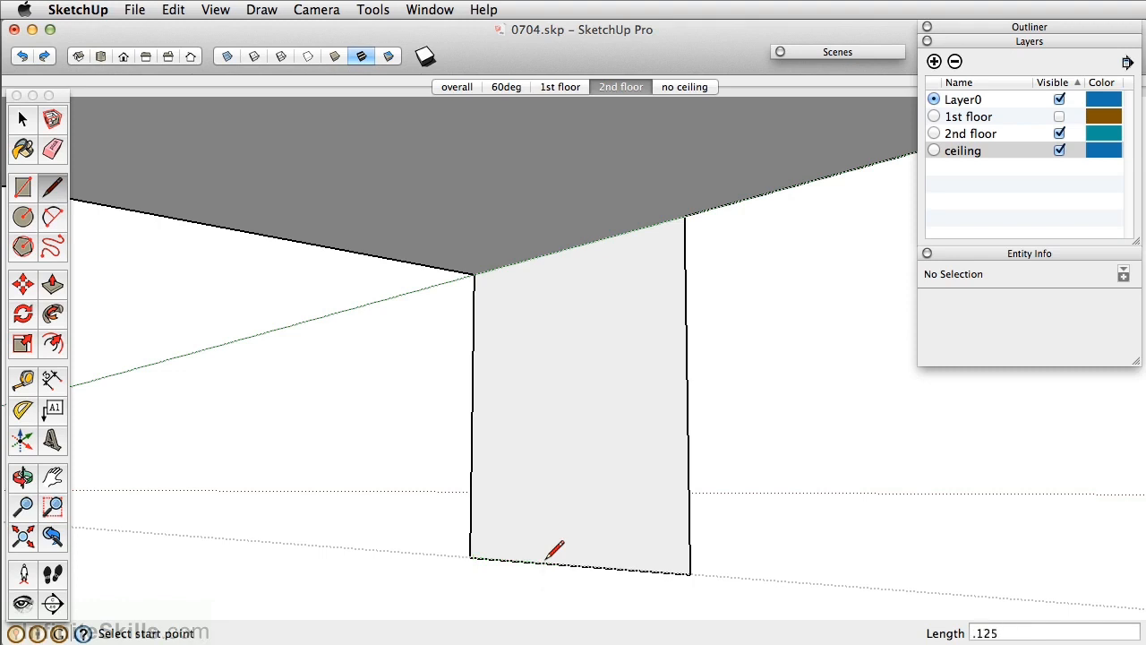
click(482, 556)
text(.1257/8)
key(Return)
Step: At the square's opposite upper corner, draw a line 1/8 inch down the side edge and a short line inward across the face
click(686, 219)
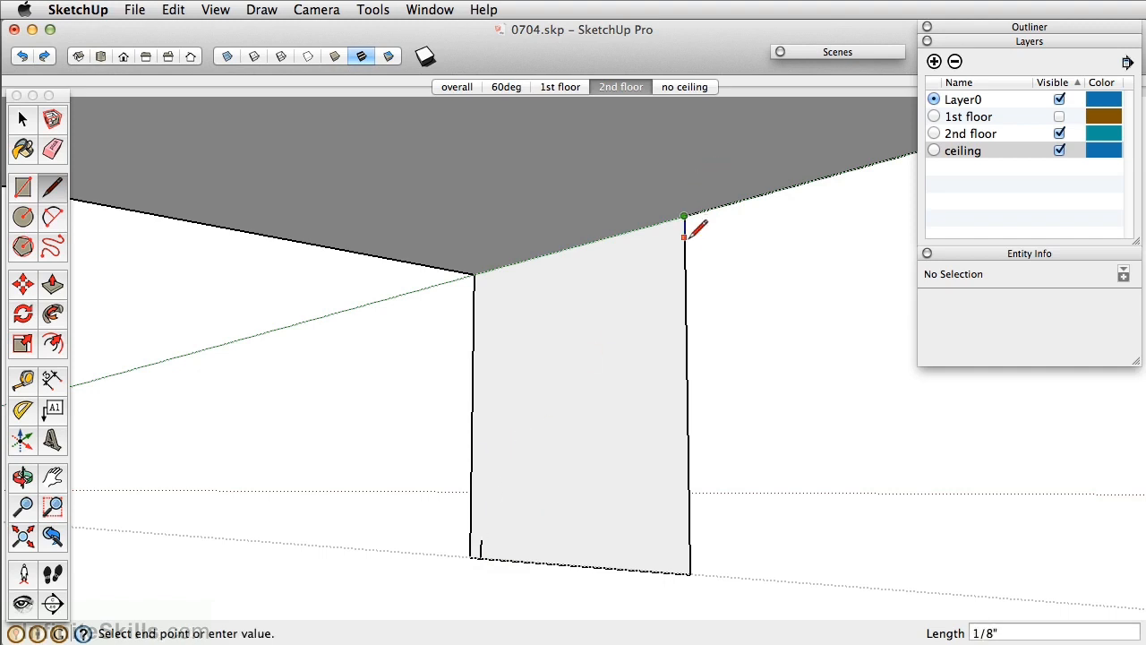
click(688, 247)
click(684, 239)
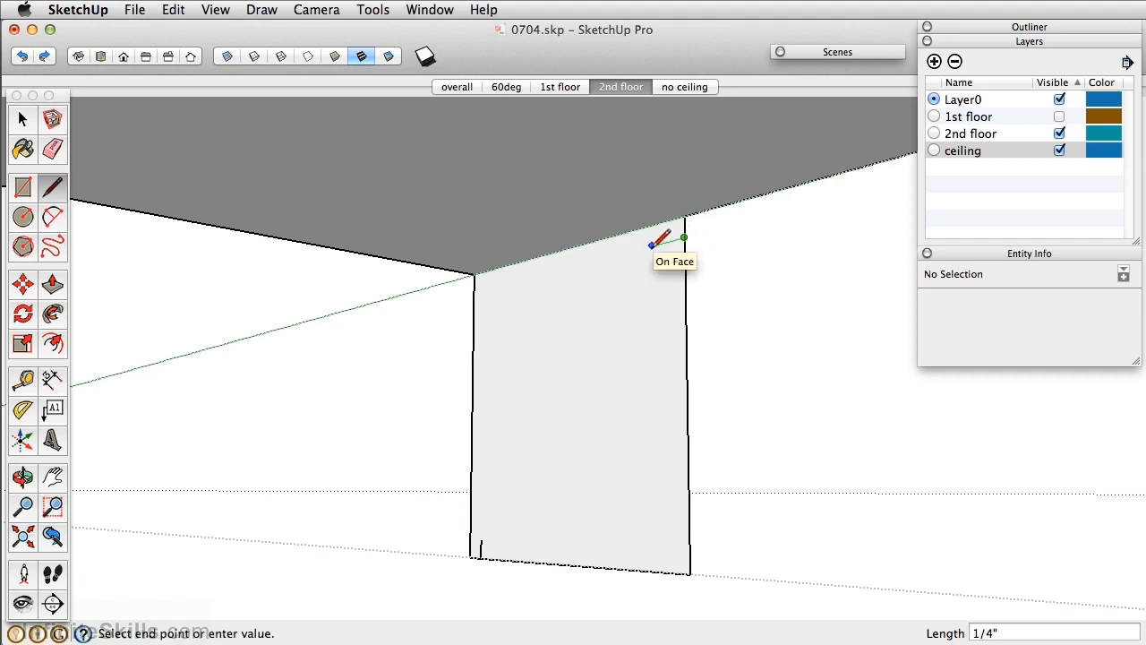
text(.)
key(Return)
Step: Complete both small profile steps with a short inward line at the lower one and a 0.125 inch downward line at the upper one
click(481, 540)
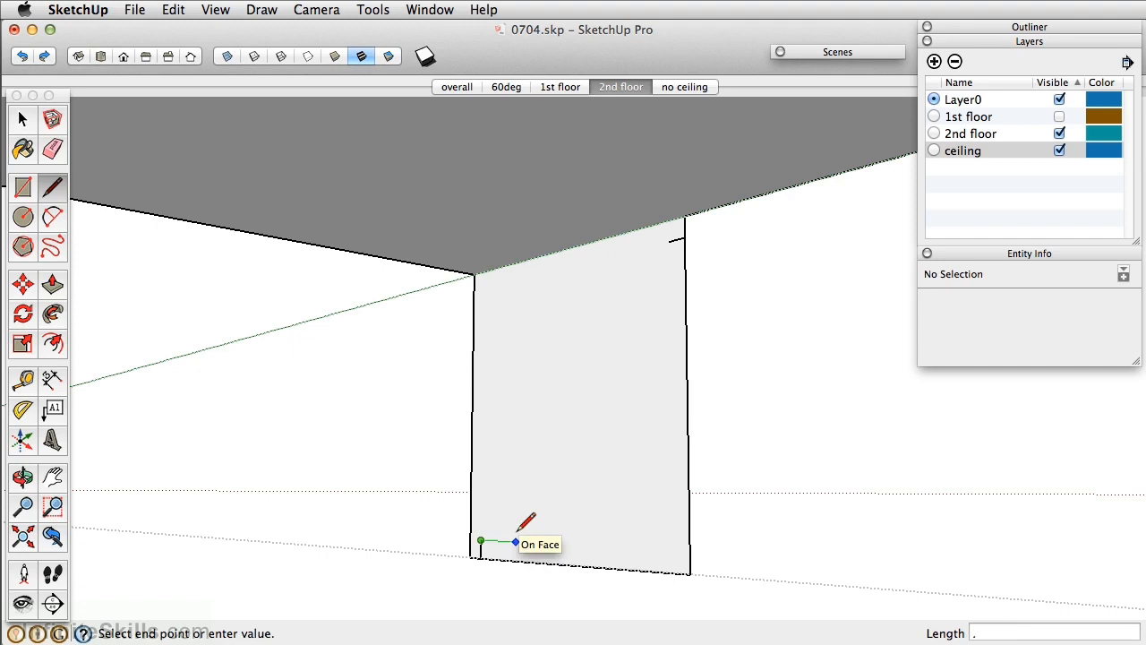
key(Return)
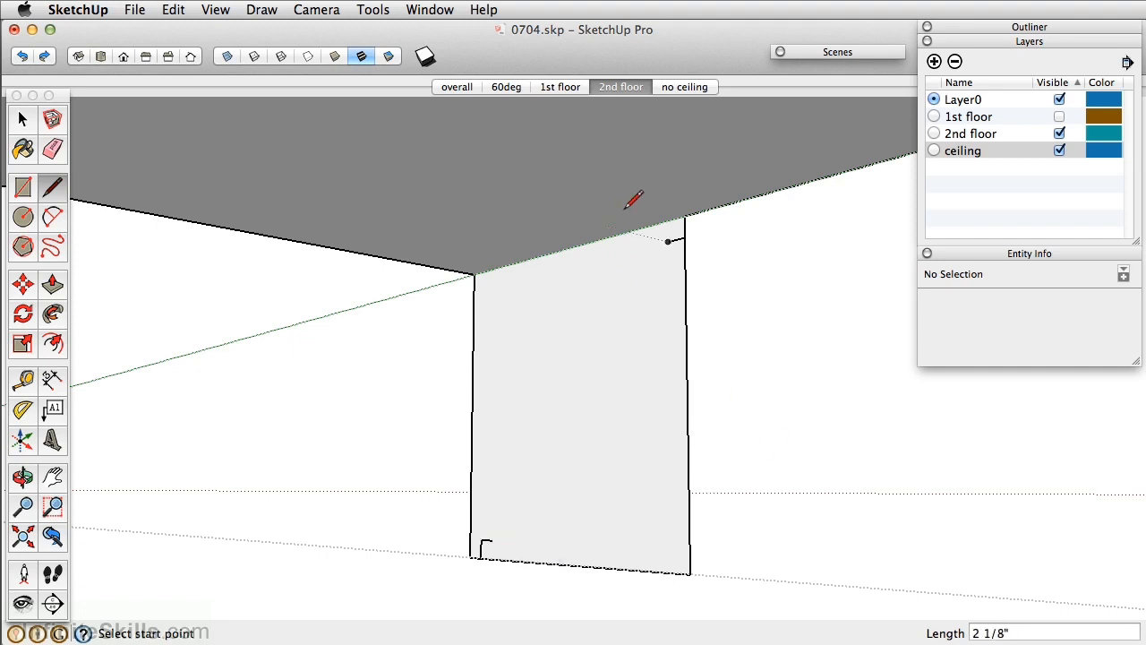
click(668, 241)
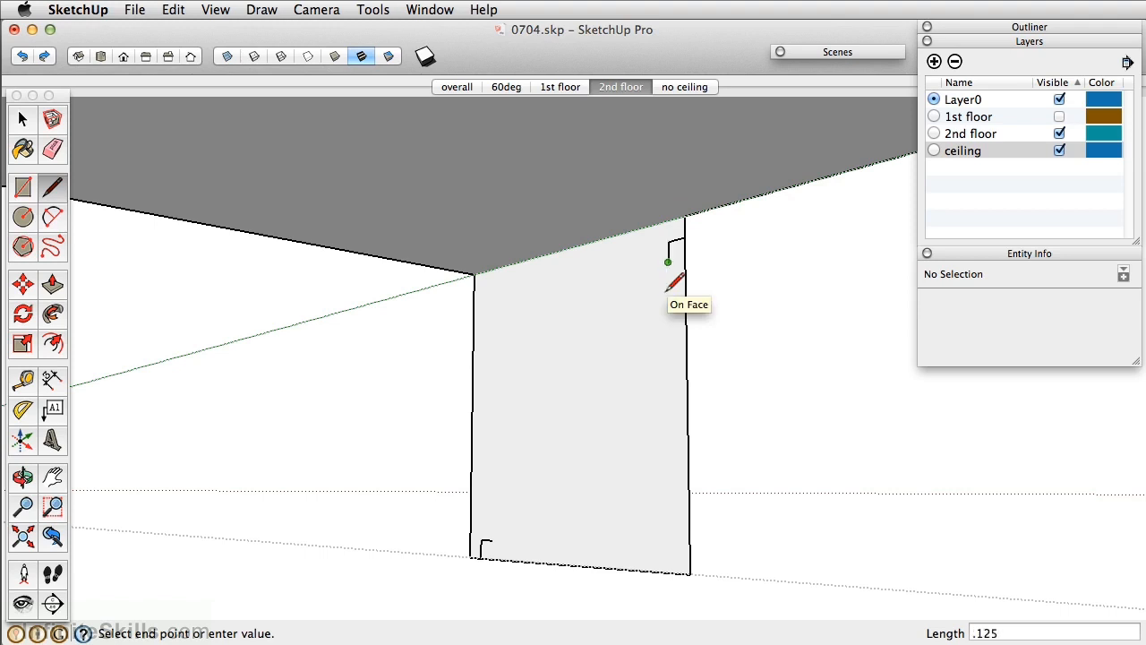
key(Return)
Step: Join the ends of the two small steps with a concave arc bulging toward the ceiling corner, radius about 1 13/16 inches
click(51, 219)
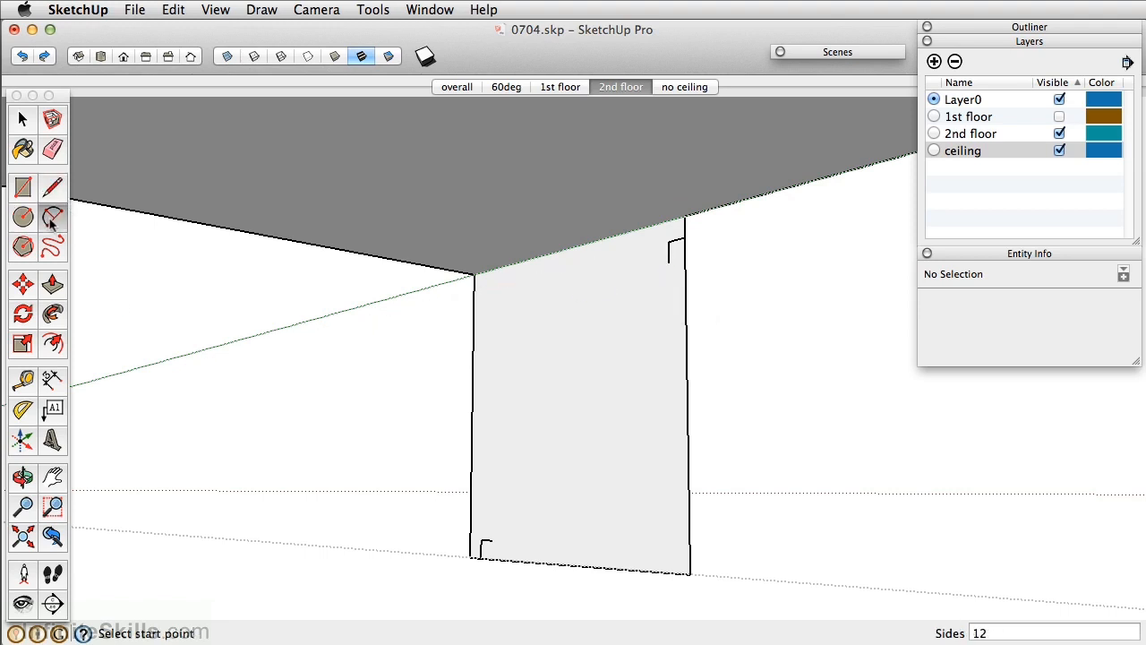
click(492, 539)
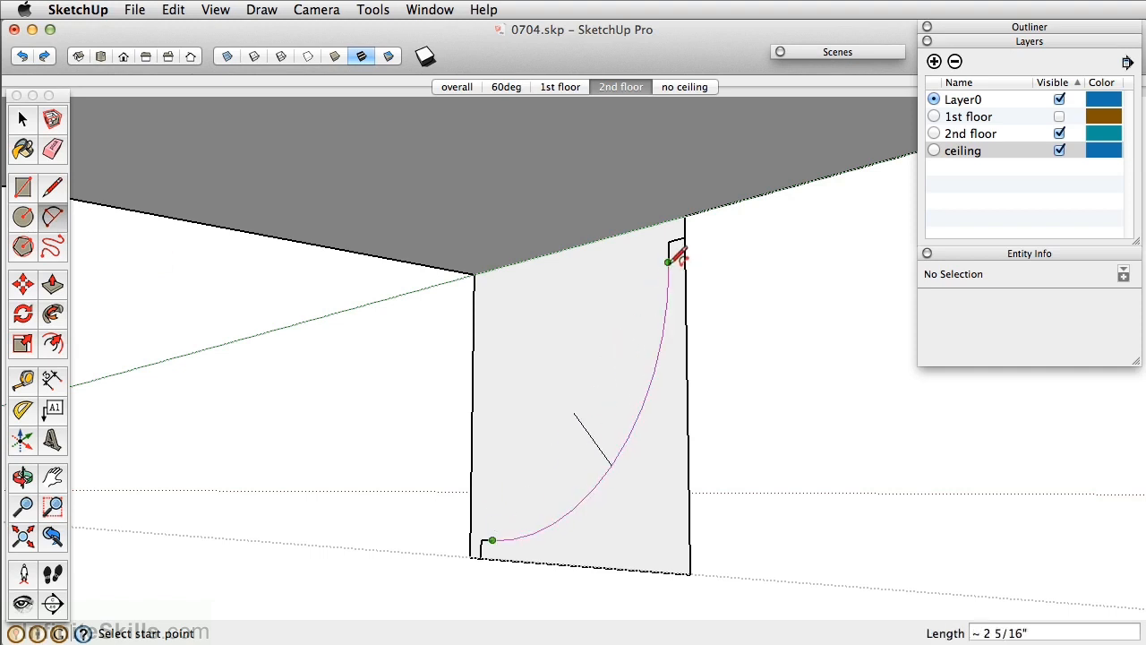
click(668, 261)
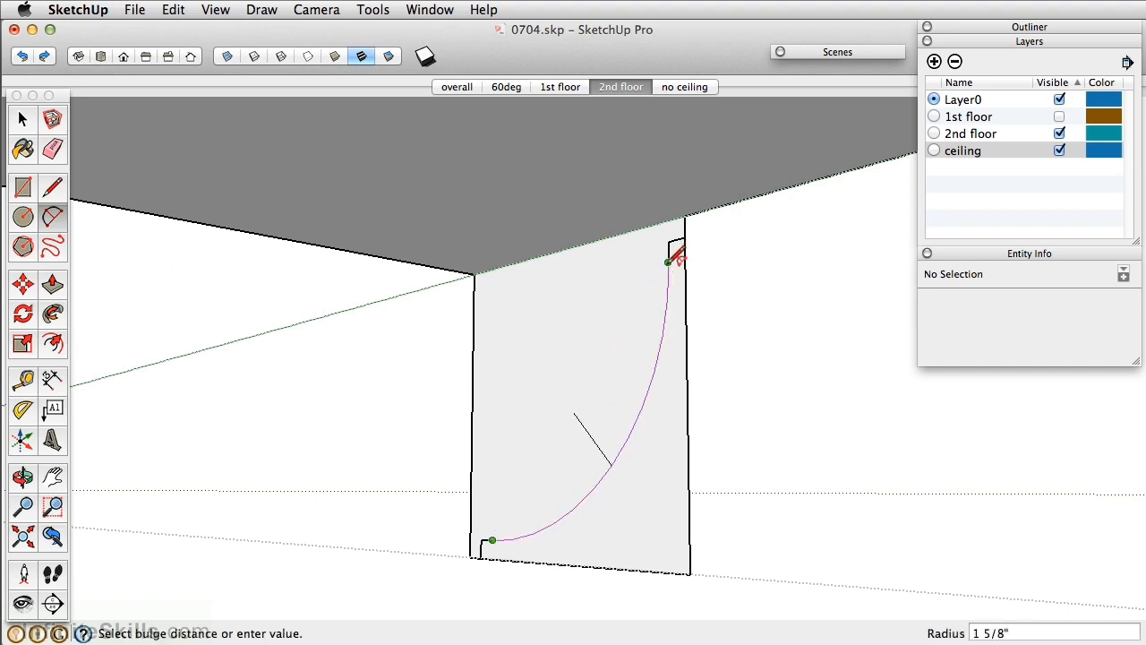
scroll(589, 263, up, 1)
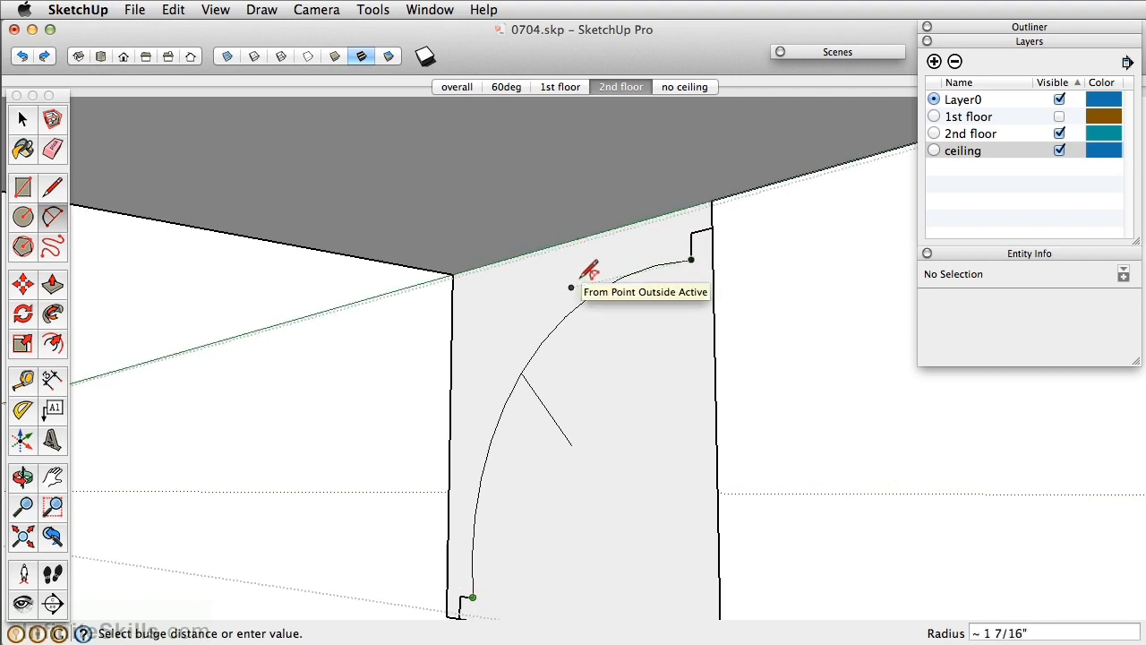
click(605, 279)
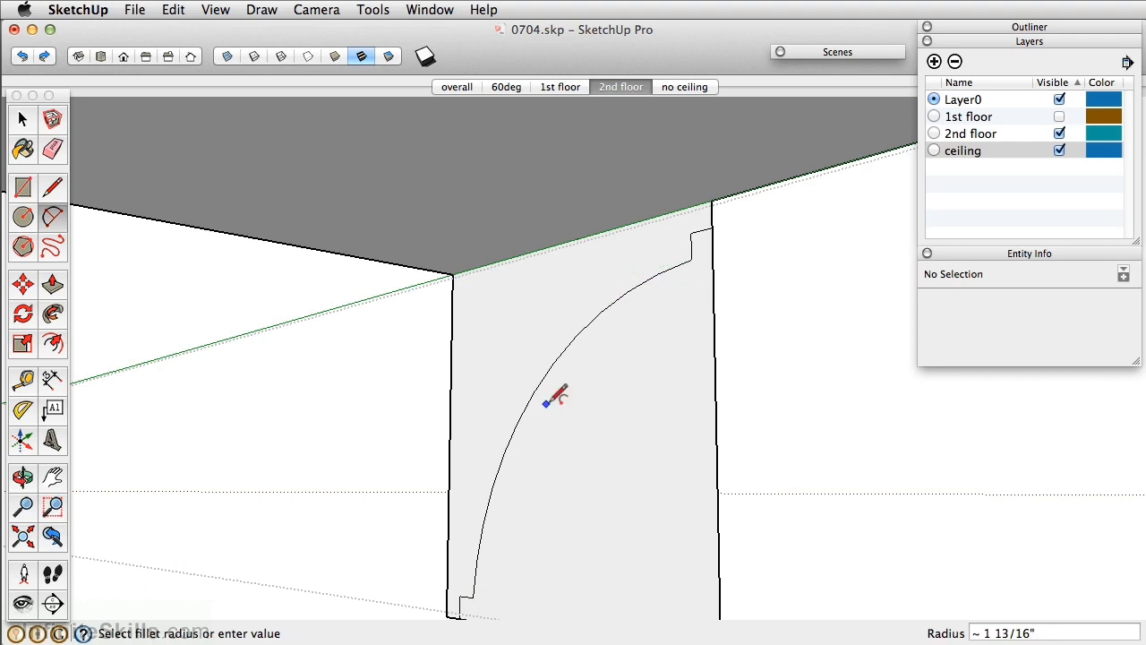
Step: Erase the square's leftover side and bottom edges outside the curve, leaving only the crown molding profile
scroll(542, 407, down, 2)
shift+middle_drag(545, 435, 662, 403)
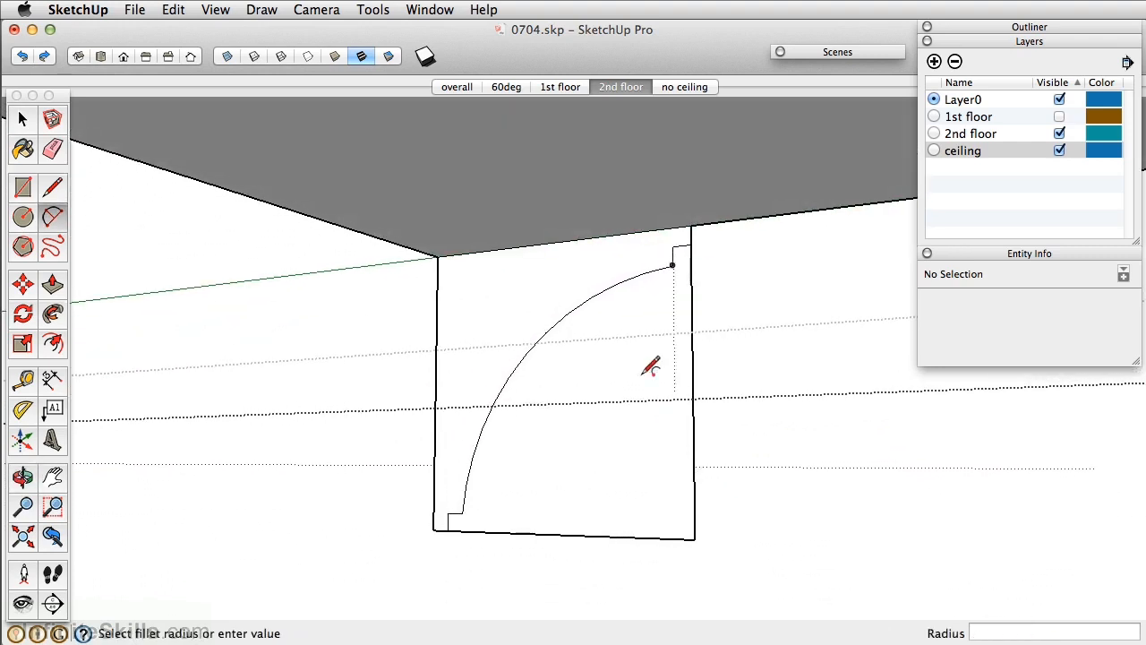
click(51, 149)
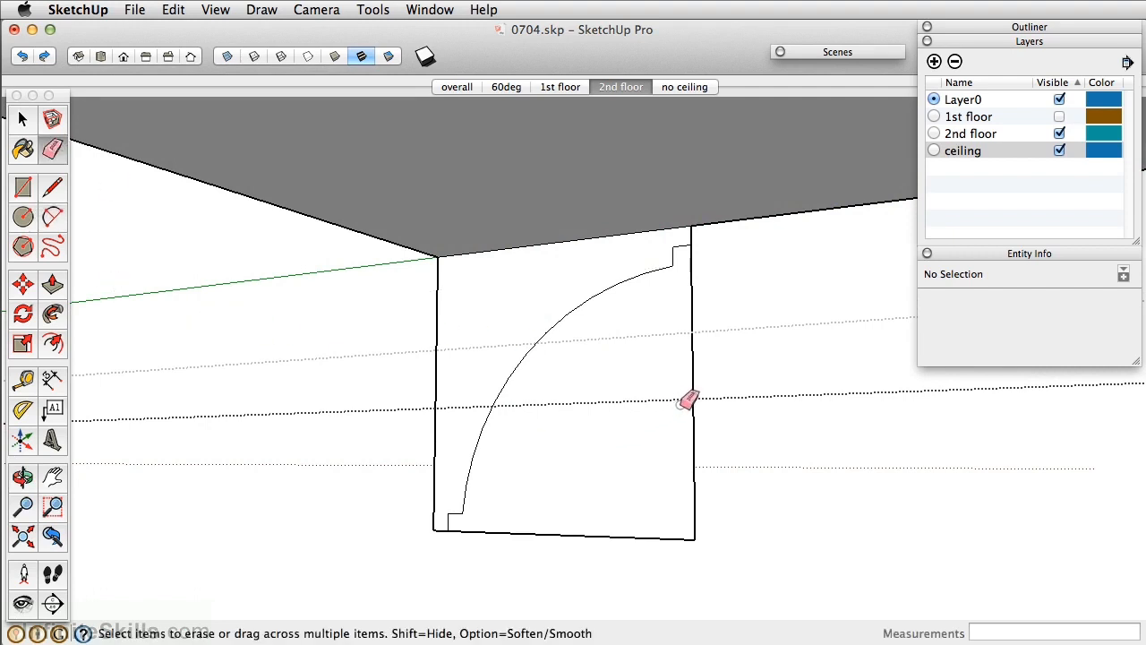
click(694, 376)
click(658, 540)
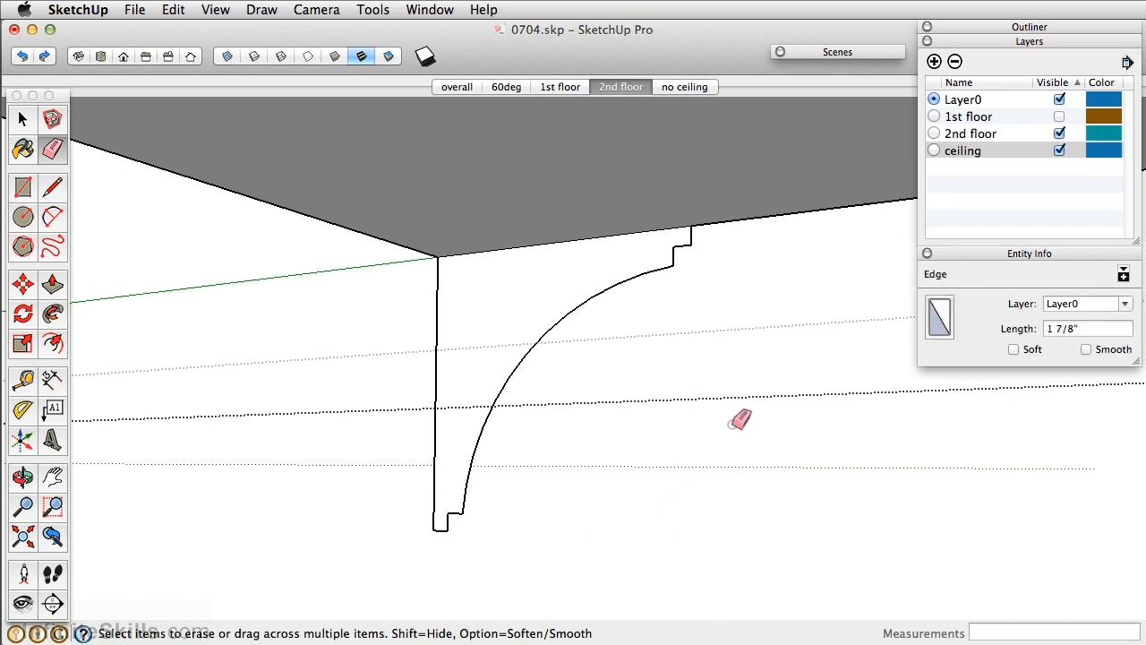
Step: Sweep the crown molding profile around the ceiling perimeter with Follow Me, using the ceiling face as the path
mouse_move(530, 293)
middle_down()
mouse_move(537, 281)
mouse_move(529, 296)
mouse_move(475, 299)
mouse_move(371, 283)
mouse_move(378, 274)
middle_up()
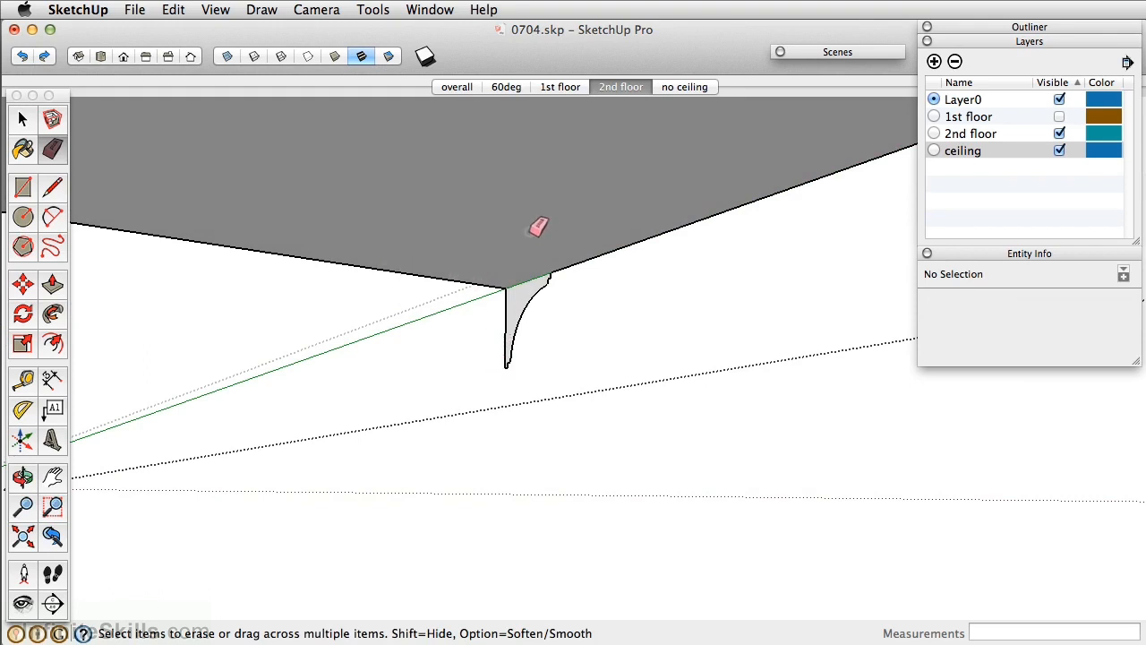
scroll(518, 304, up, 1)
scroll(519, 302, up, 1)
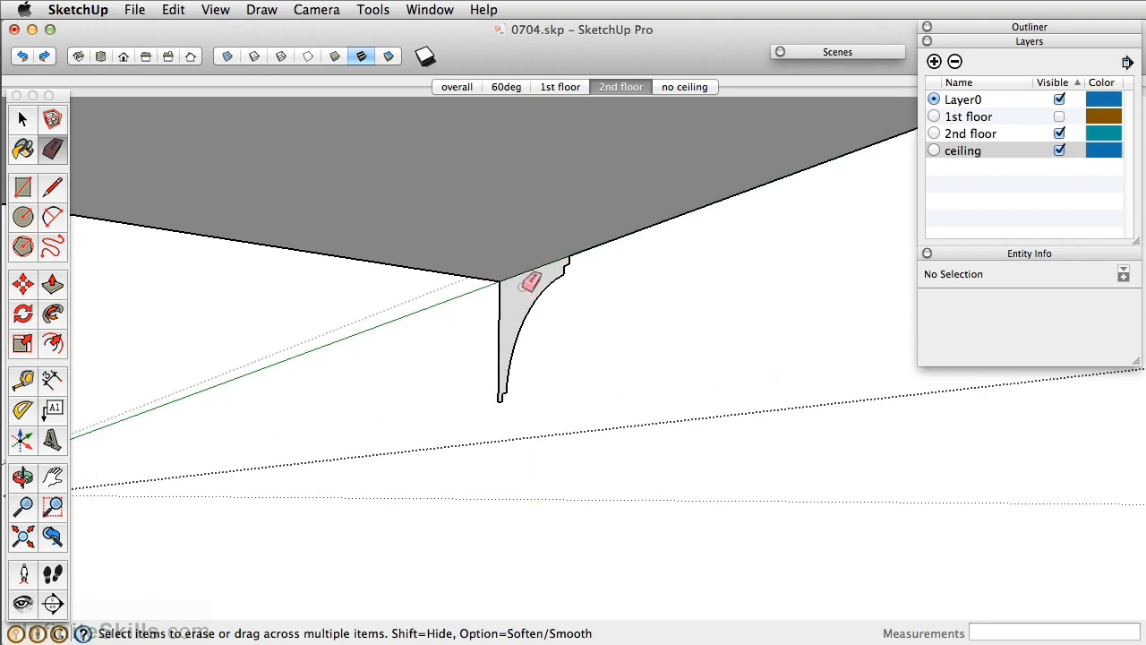
scroll(540, 262, down, 1)
scroll(540, 262, down, 1)
key(space)
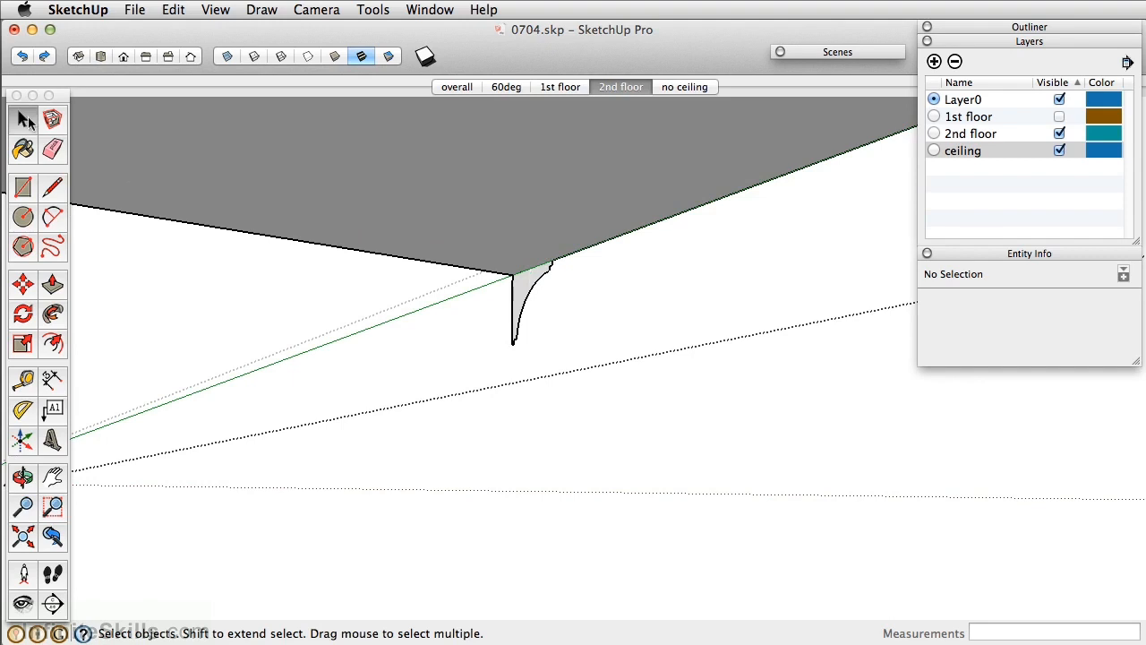
middle_drag(447, 296, 588, 312)
middle_drag(741, 184, 437, 376)
scroll(600, 417, up, 3)
scroll(616, 421, up, 3)
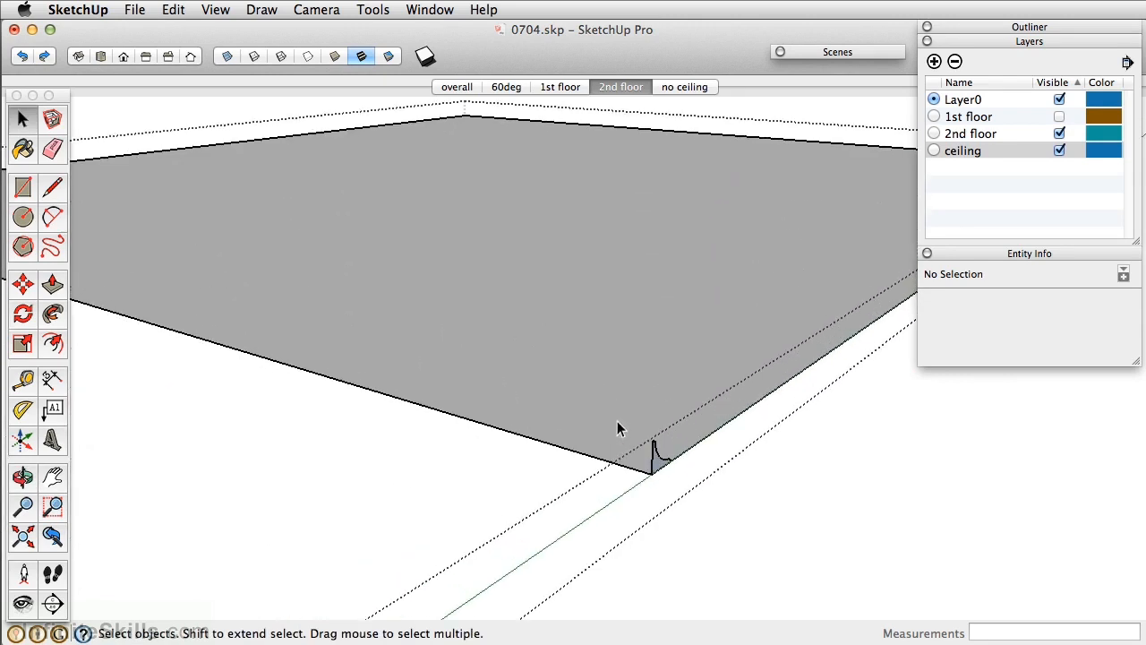
middle_drag(676, 430, 566, 390)
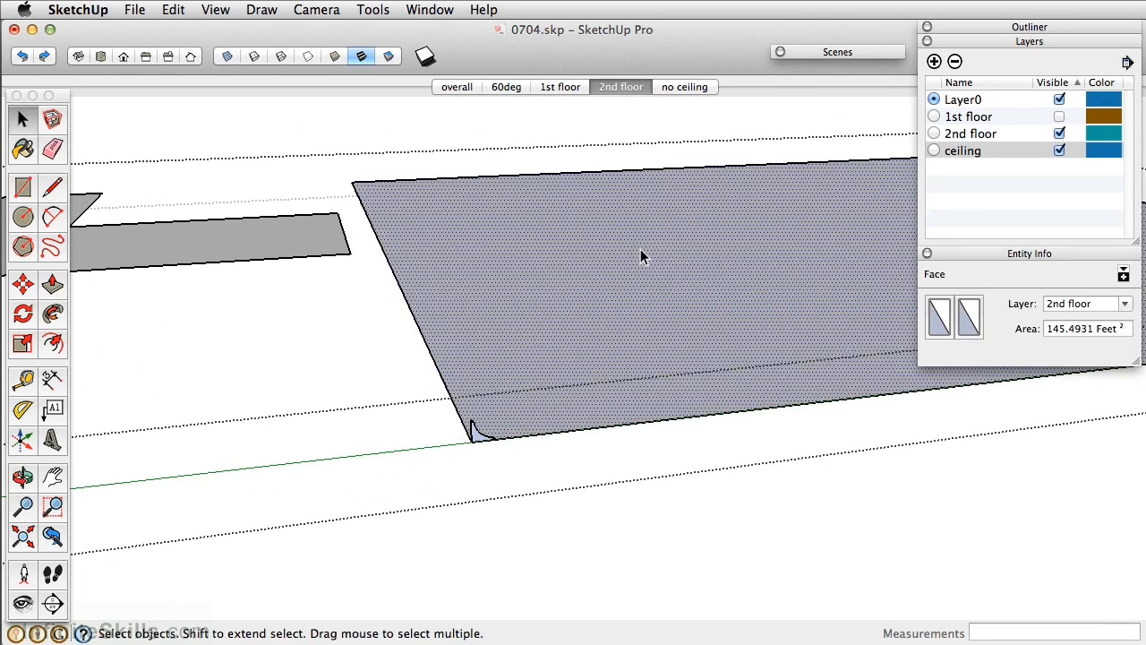
click(52, 313)
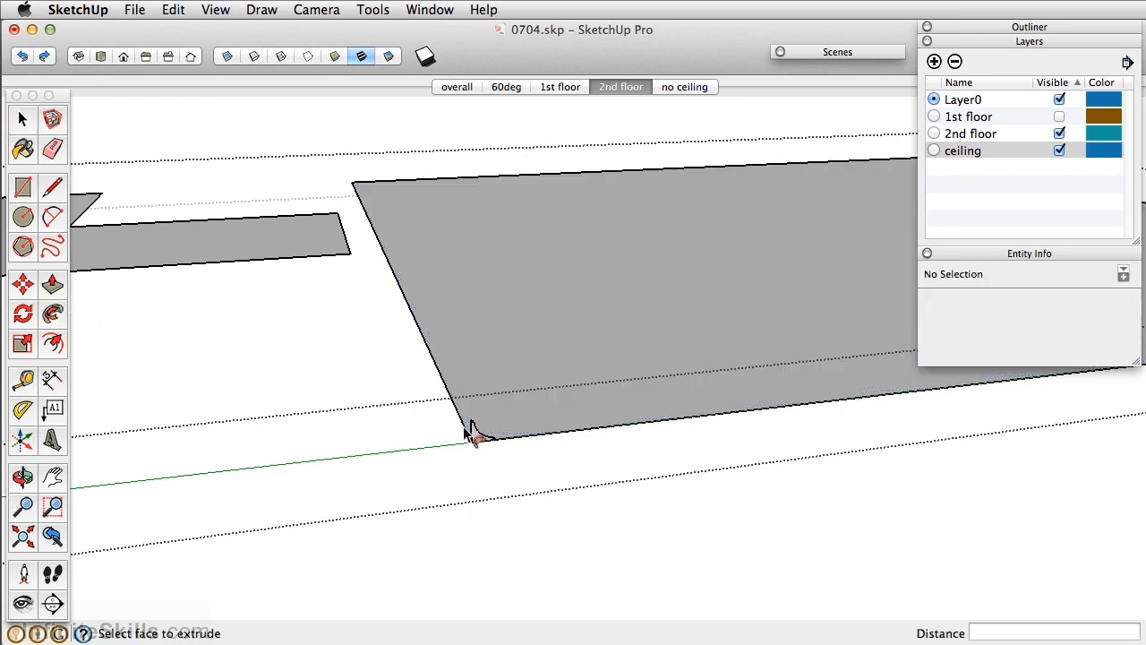
scroll(489, 443, up, 2)
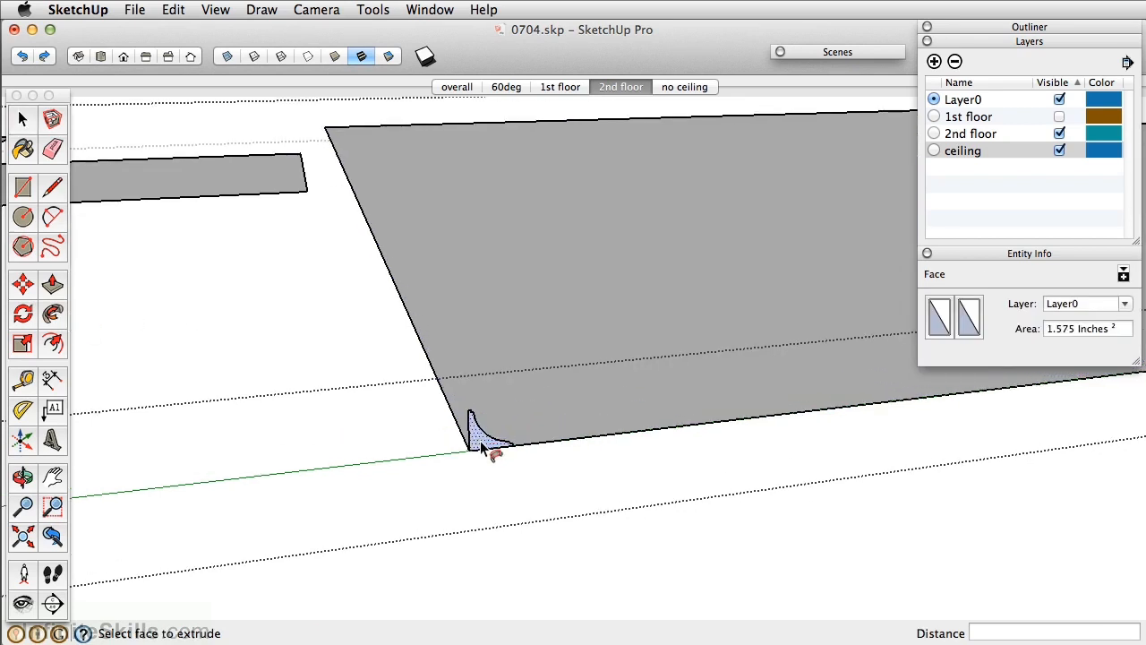
click(481, 444)
middle_drag(540, 358, 373, 336)
click(457, 333)
Step: Examine the swept crown molding around the ceiling, including its mitered corners and its outer side
scroll(386, 342, up, 5)
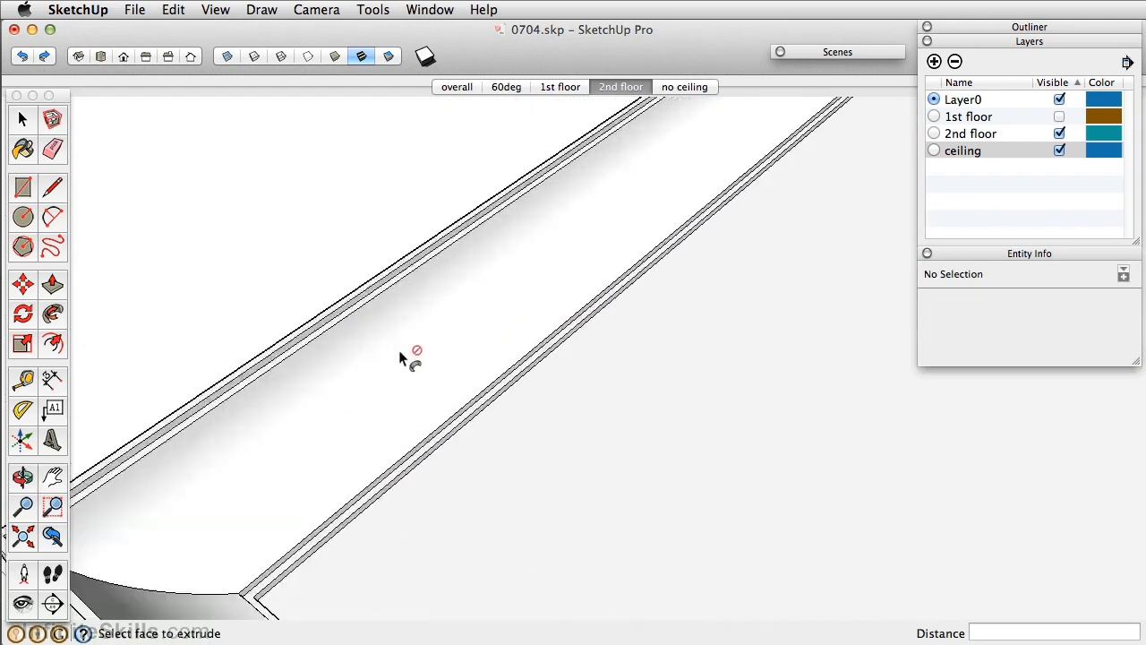
middle_drag(392, 374, 164, 359)
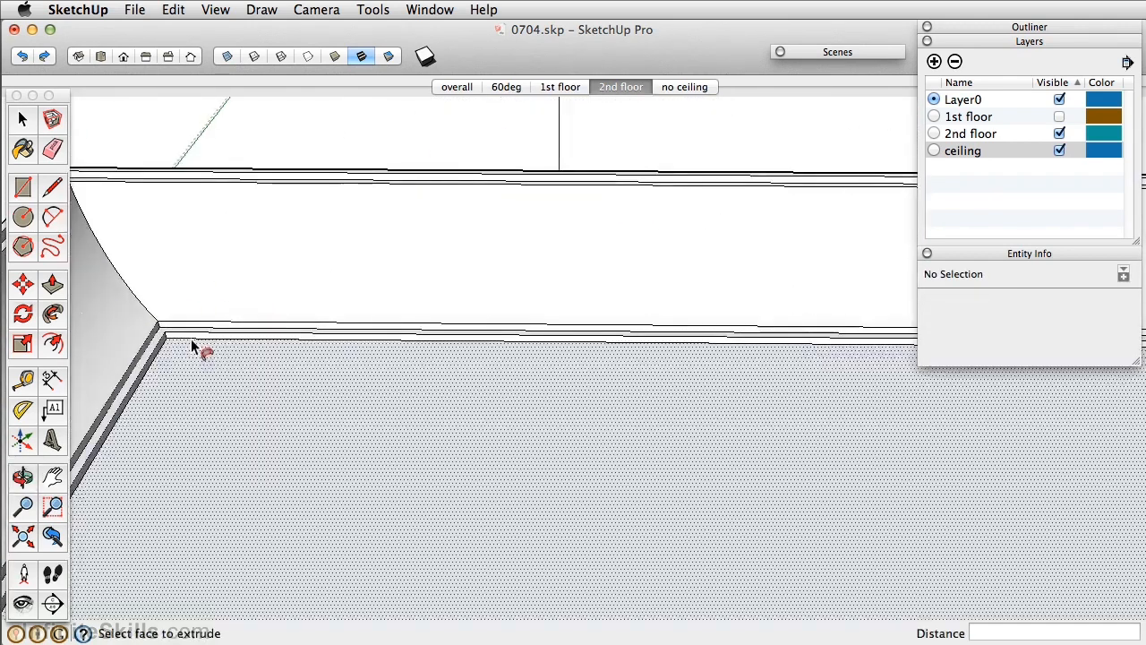
middle_drag(272, 323, 442, 366)
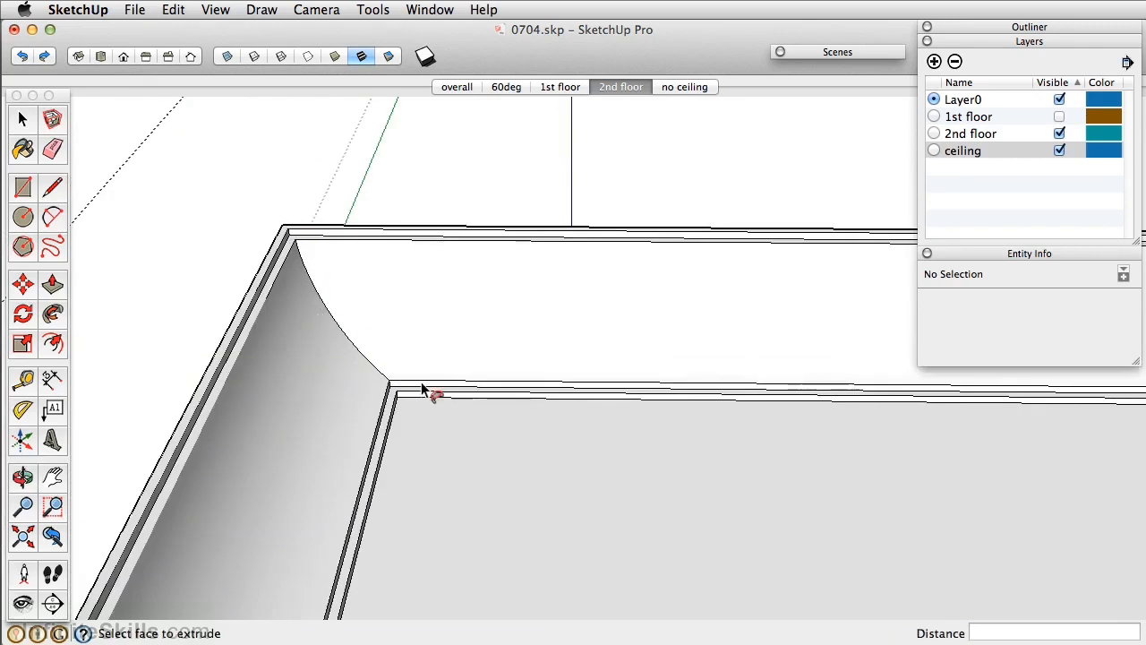
scroll(425, 387, down, 2)
scroll(484, 388, down, 2)
middle_drag(899, 370, 439, 313)
middle_drag(651, 333, 686, 396)
middle_drag(721, 328, 538, 262)
key(p)
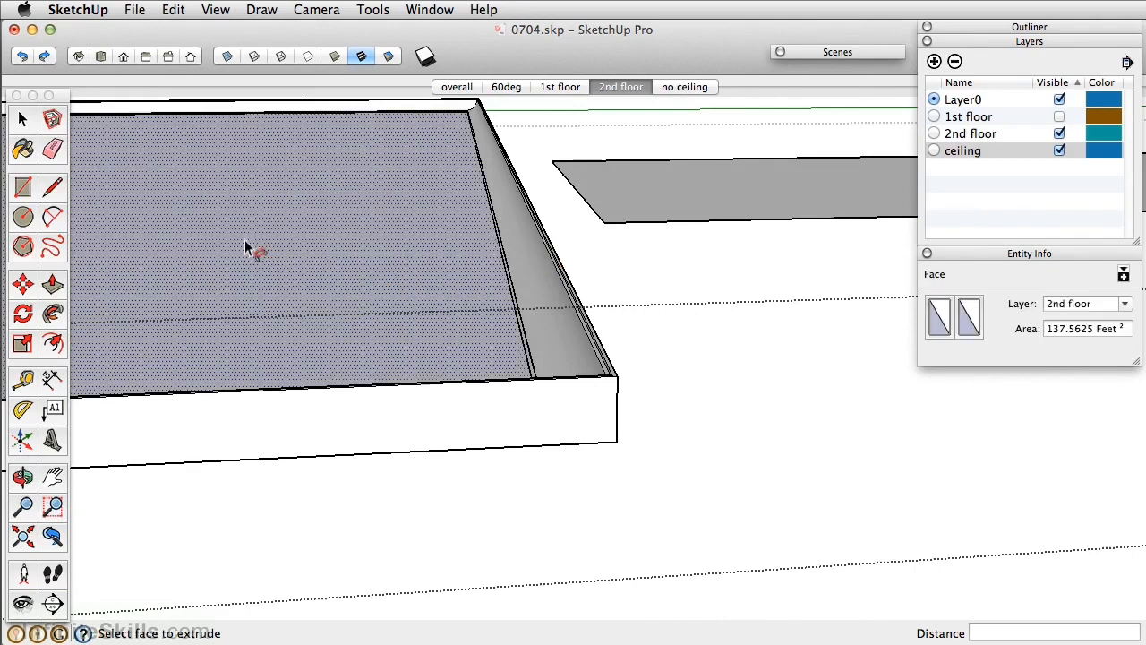
Step: Erase the leftover construction edges of the profile square at the crown molding's outer corner
click(54, 150)
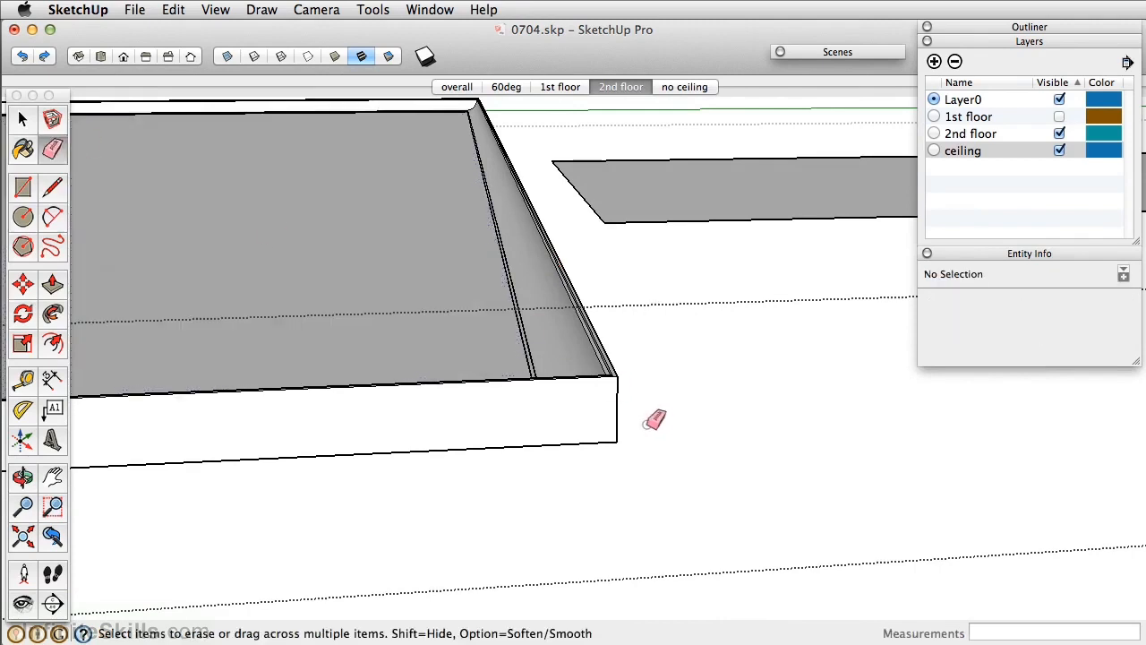
mouse_move(618, 402)
middle_down()
mouse_move(634, 399)
mouse_move(563, 402)
mouse_move(448, 453)
mouse_move(389, 463)
mouse_move(533, 347)
mouse_move(992, 516)
mouse_move(872, 430)
middle_up()
mouse_move(278, 325)
middle_down()
mouse_move(433, 385)
mouse_move(796, 386)
mouse_move(762, 457)
middle_up()
scroll(436, 379, down, 3)
scroll(417, 358, up, 10)
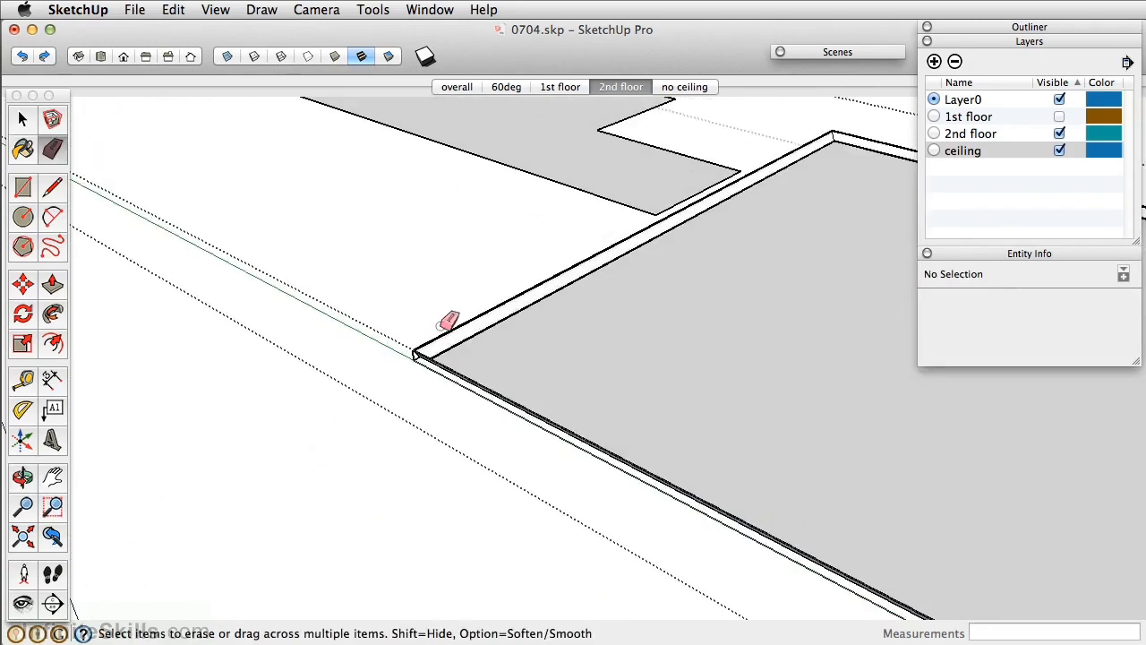
click(381, 376)
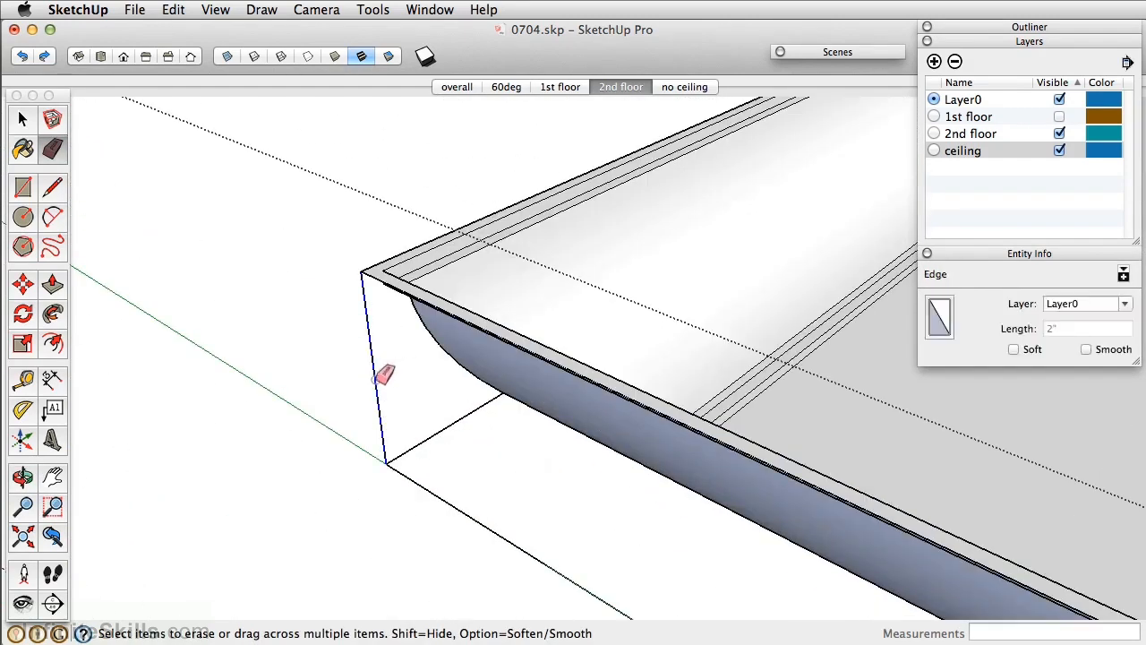
scroll(397, 373, down, 10)
key(space)
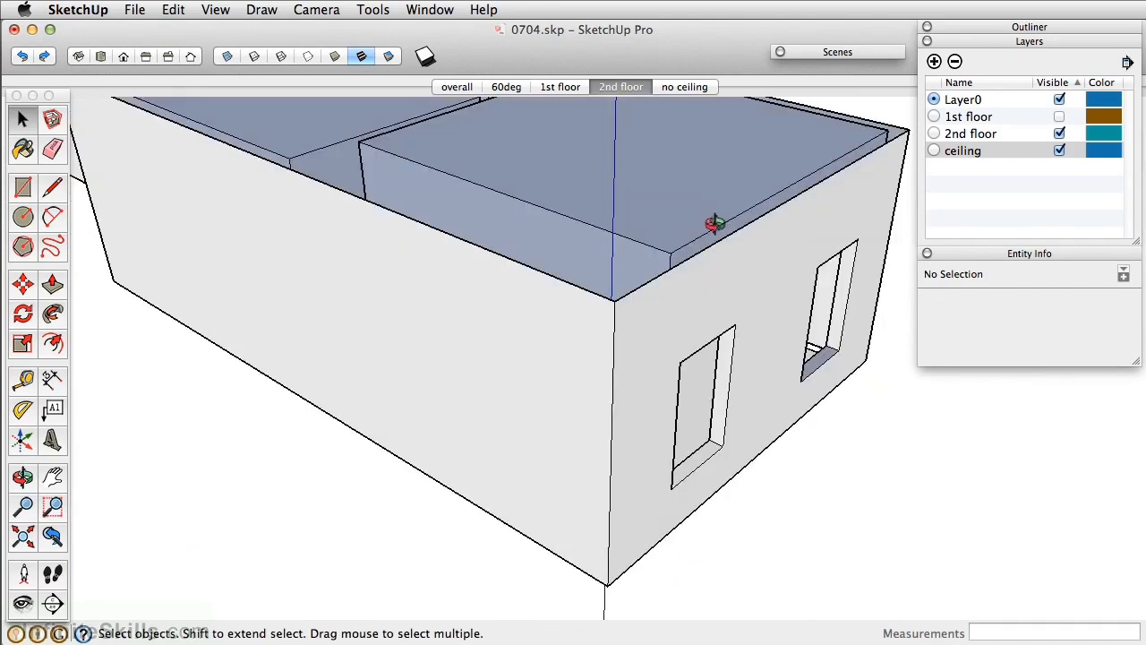
Step: Examine the finished crown molding from inside the second-floor front room, using the overall scene
middle_drag(711, 223, 420, 170)
scroll(522, 288, up, 5)
middle_drag(561, 489, 680, 359)
middle_drag(676, 518, 647, 124)
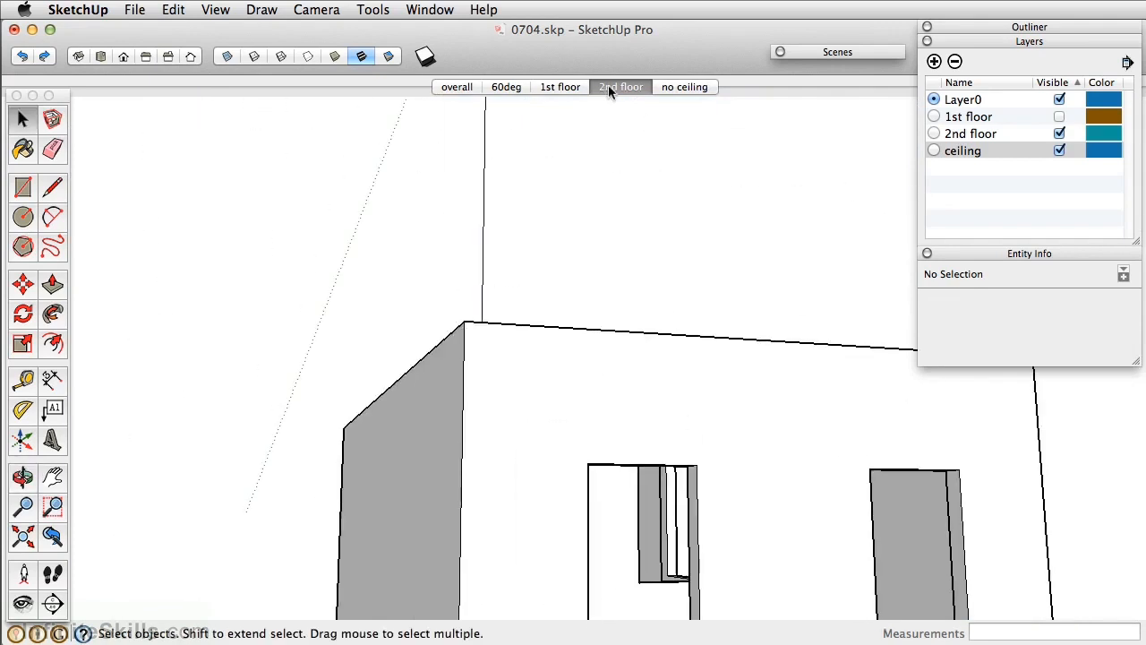
click(457, 86)
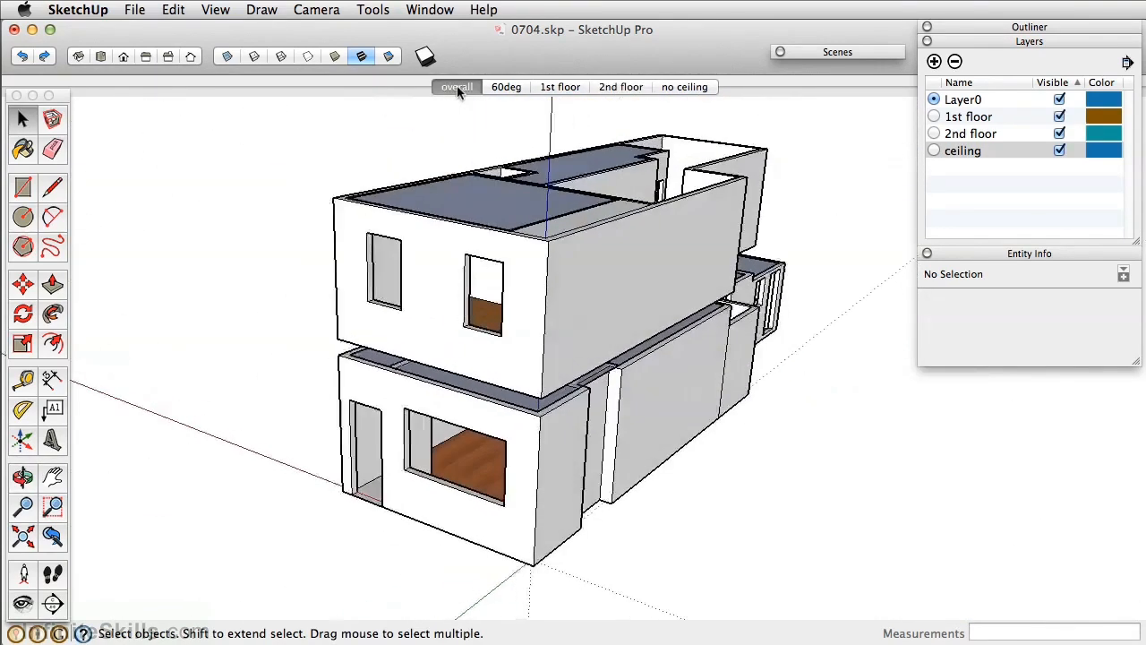
middle_drag(462, 319, 846, 320)
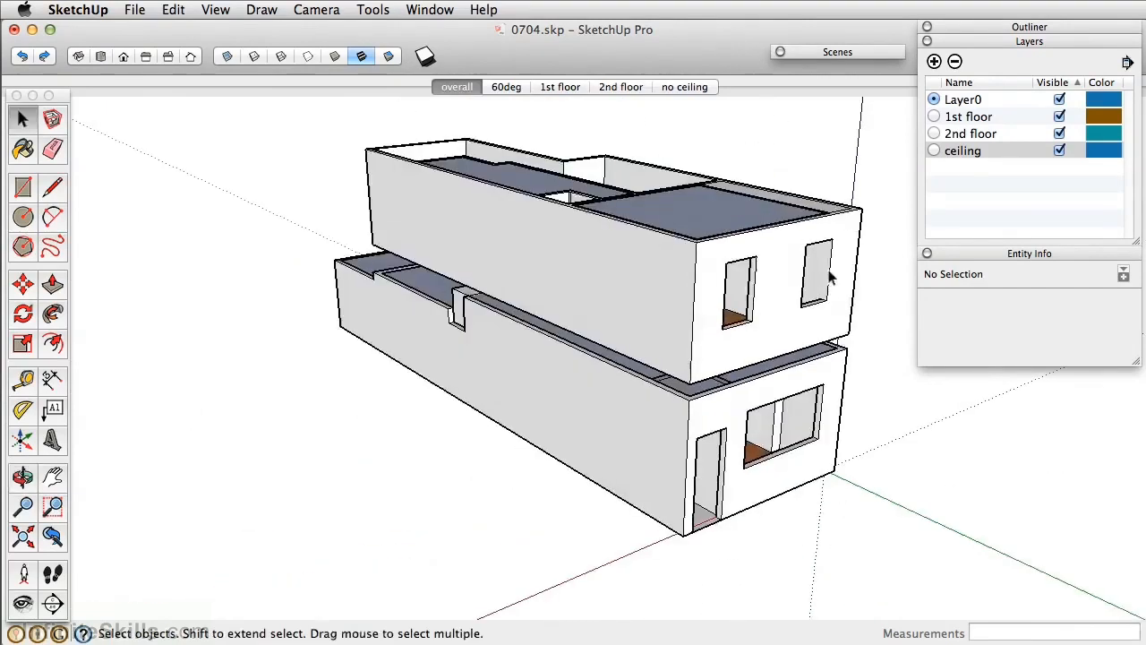
scroll(680, 275, up, 5)
scroll(680, 276, up, 5)
middle_drag(683, 266, 447, 215)
scroll(531, 218, down, 5)
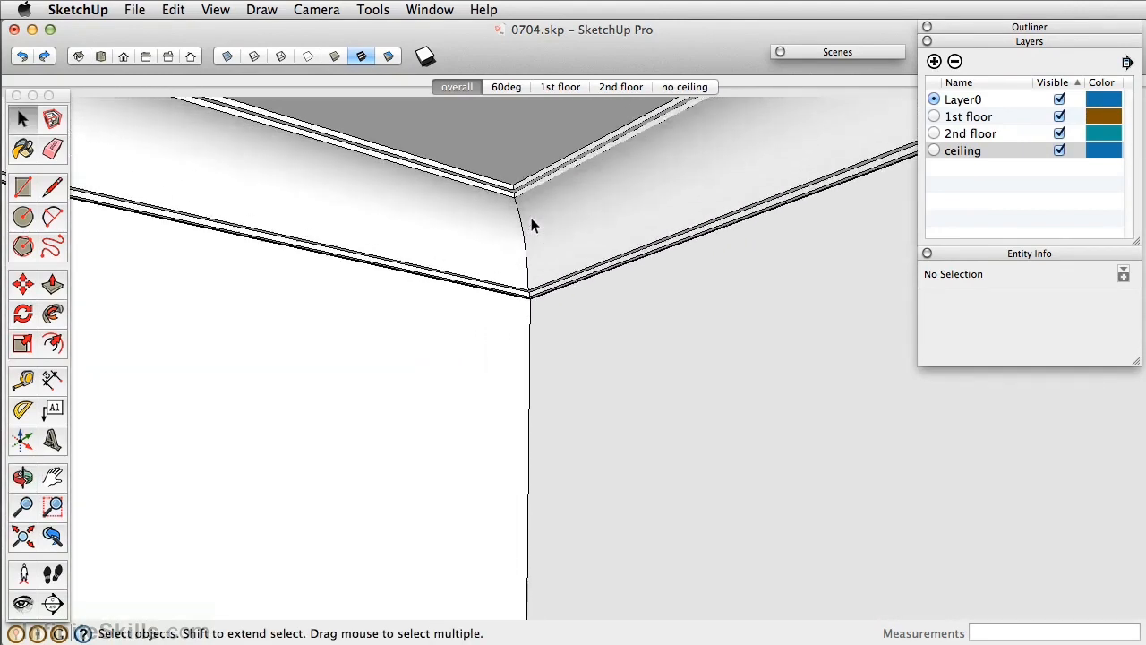
middle_drag(531, 222, 503, 292)
scroll(496, 293, down, 2)
shift+middle_drag(325, 286, 477, 282)
click(461, 86)
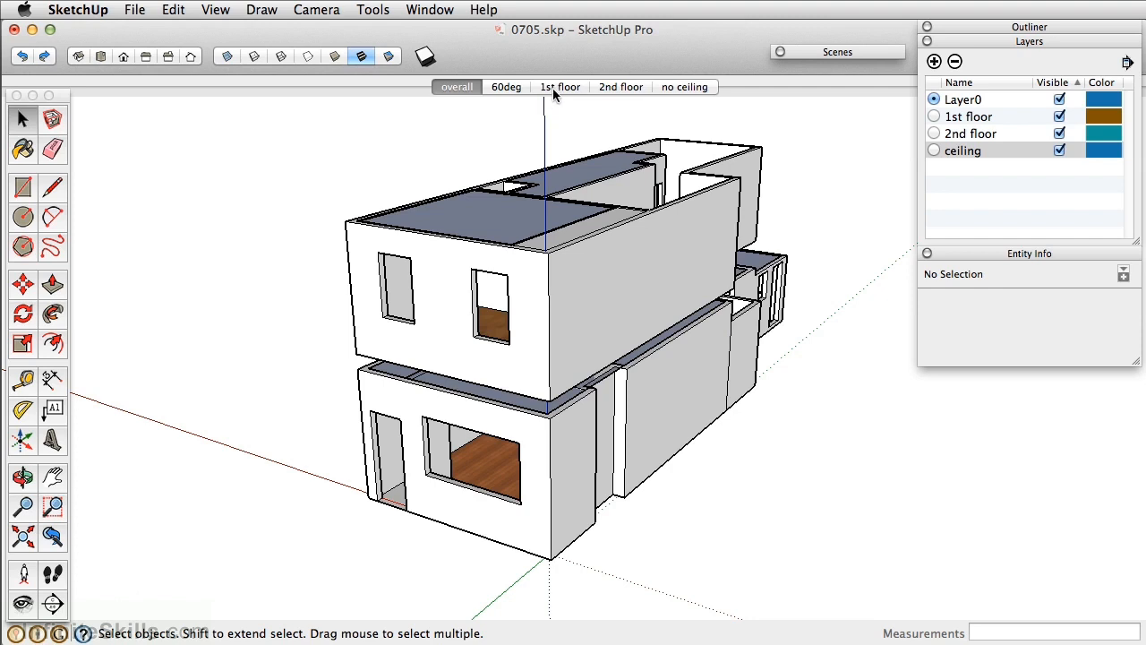
Step: Assign everything inside the second-floor ceiling group, including the crown molding, to the 2nd floor layer and recheck the 1st floor scene
click(552, 88)
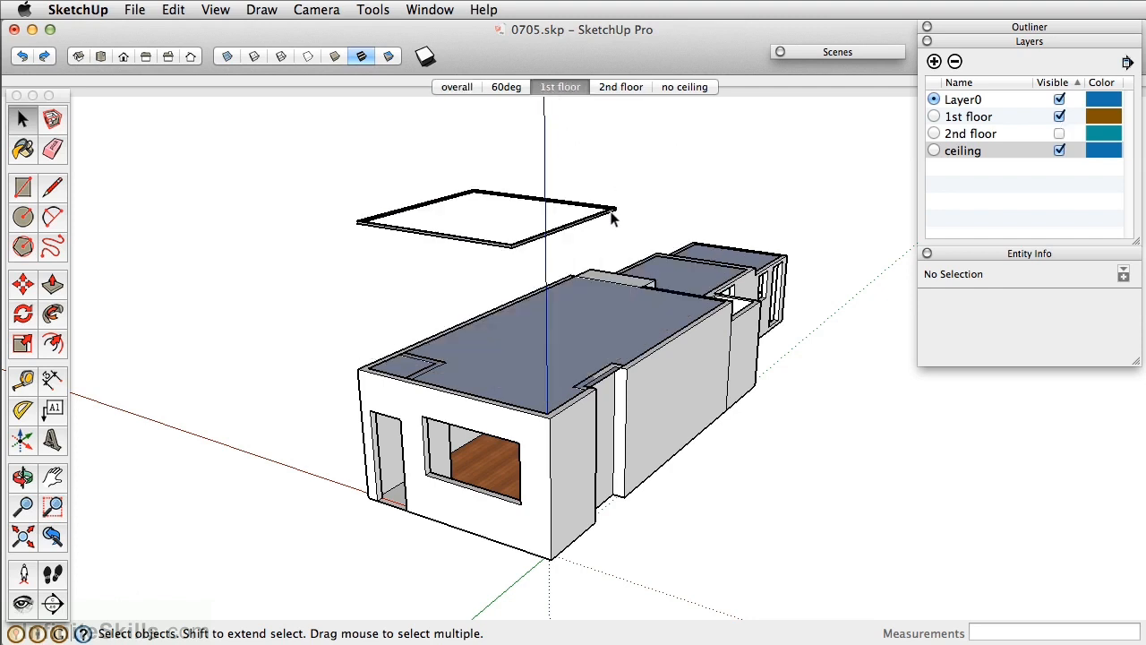
click(527, 246)
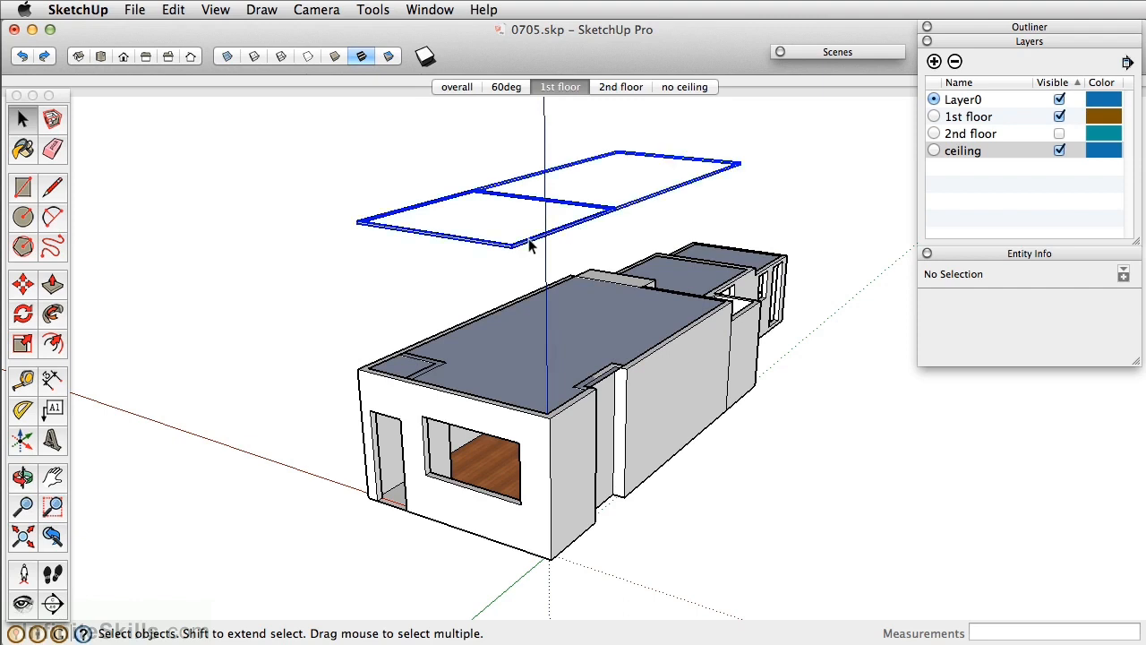
double_click(611, 212)
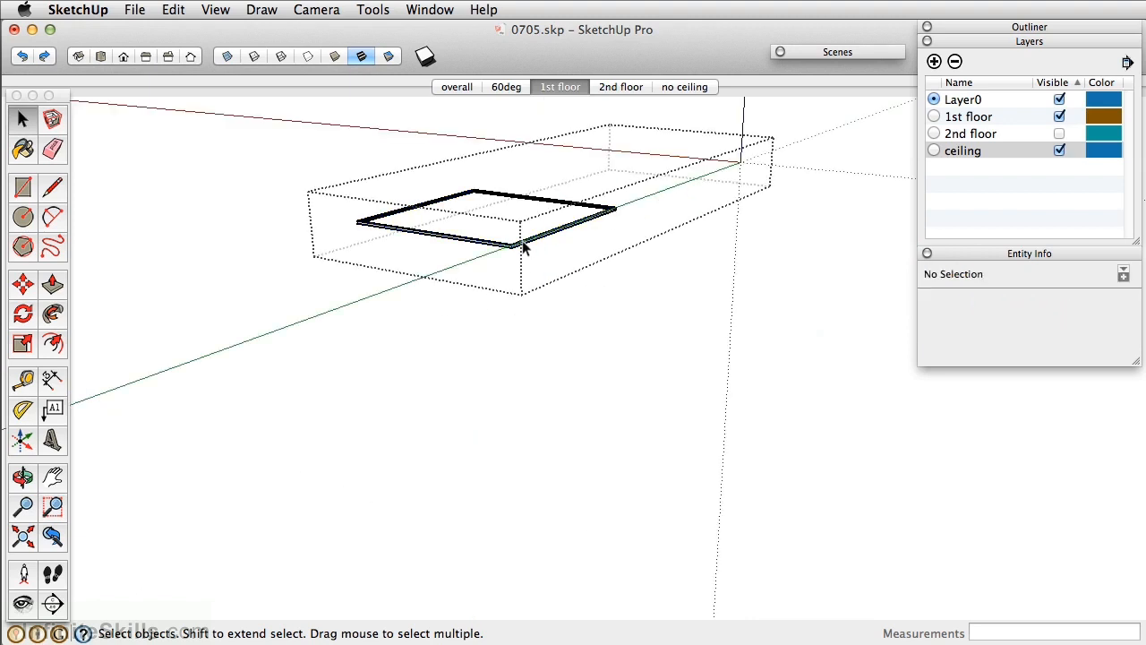
click(1059, 134)
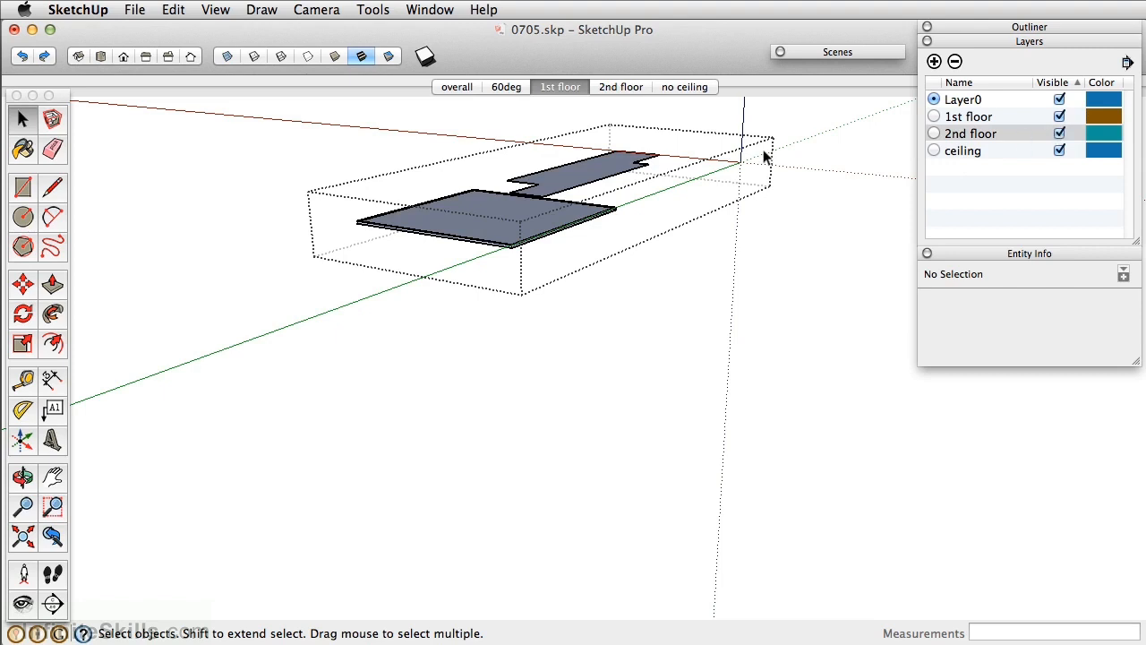
key(super+a)
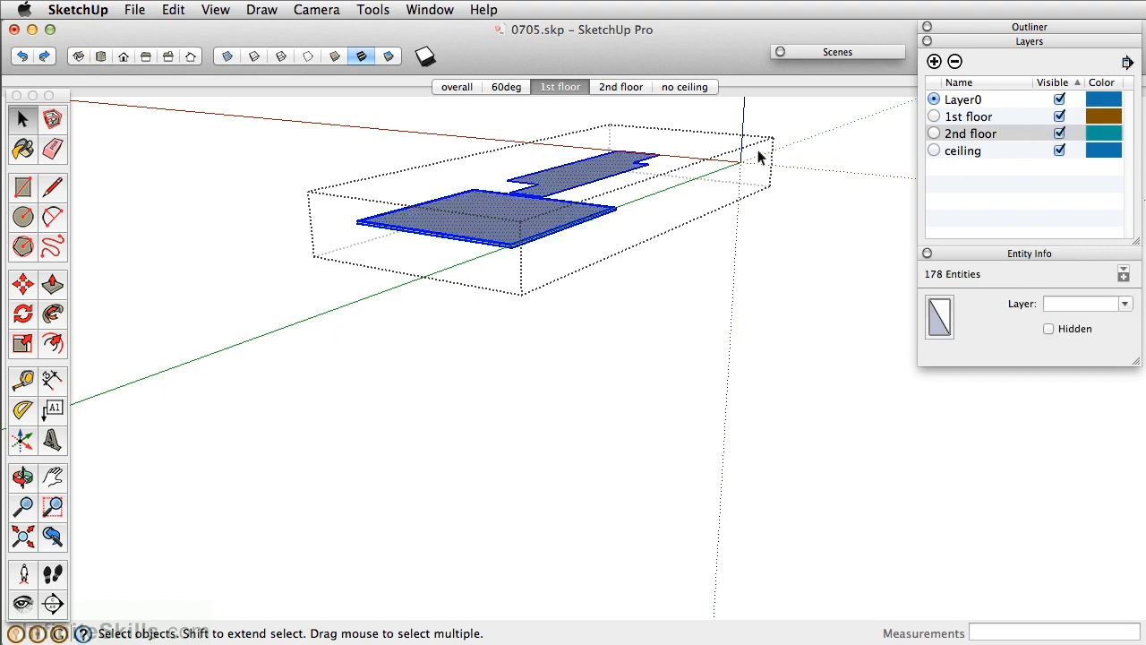
click(1124, 305)
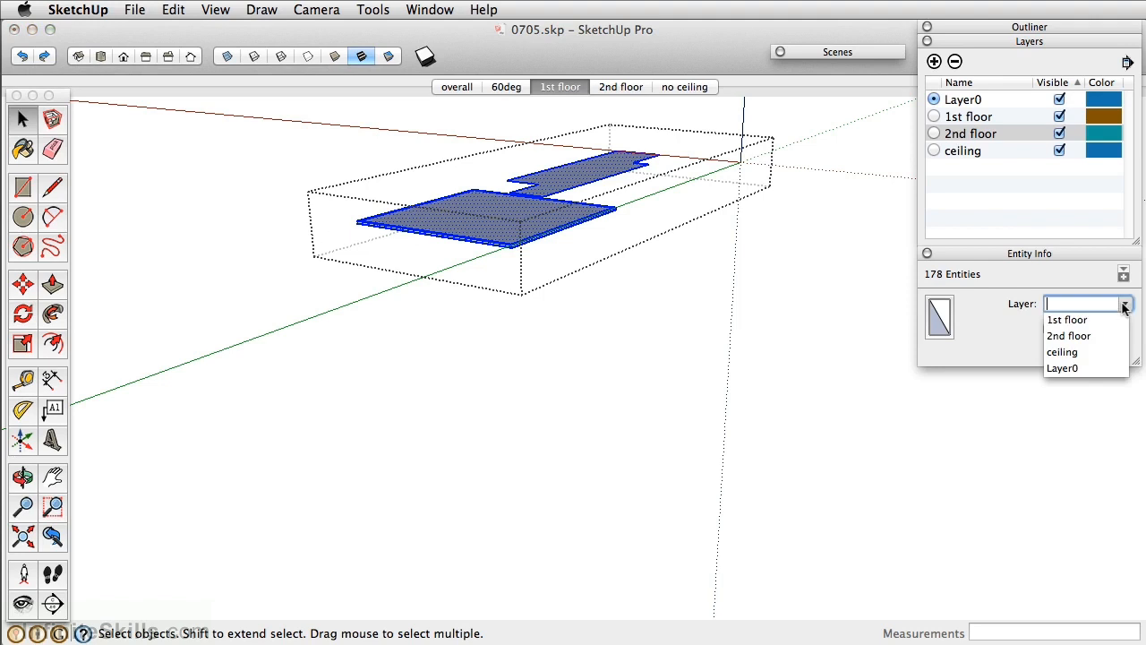
click(1080, 335)
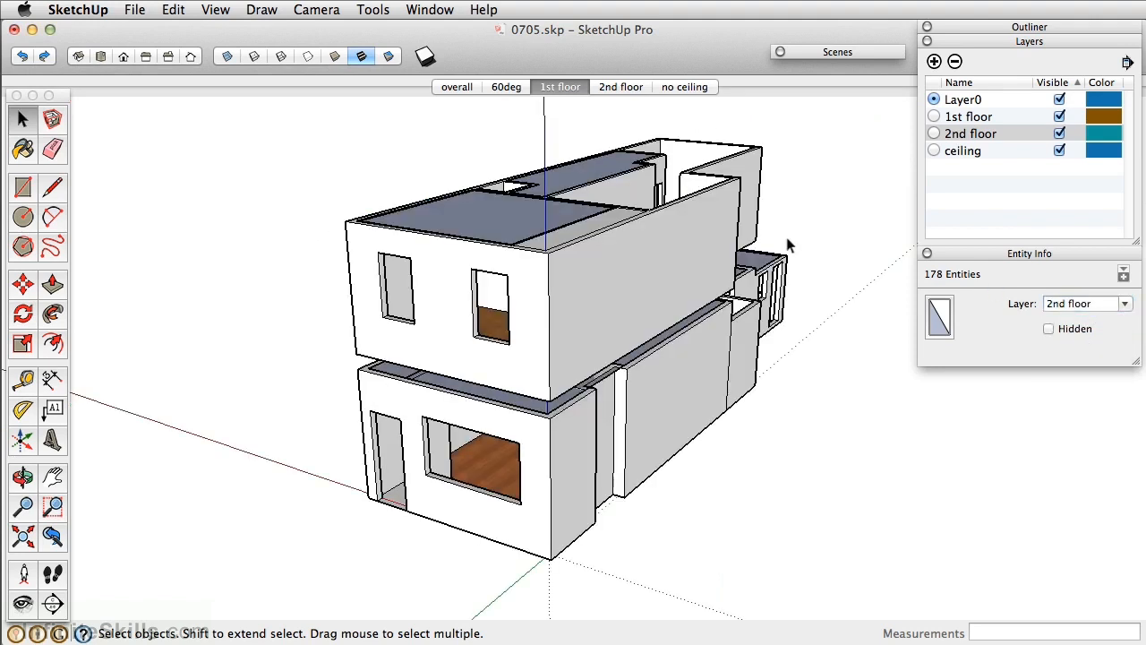
click(788, 243)
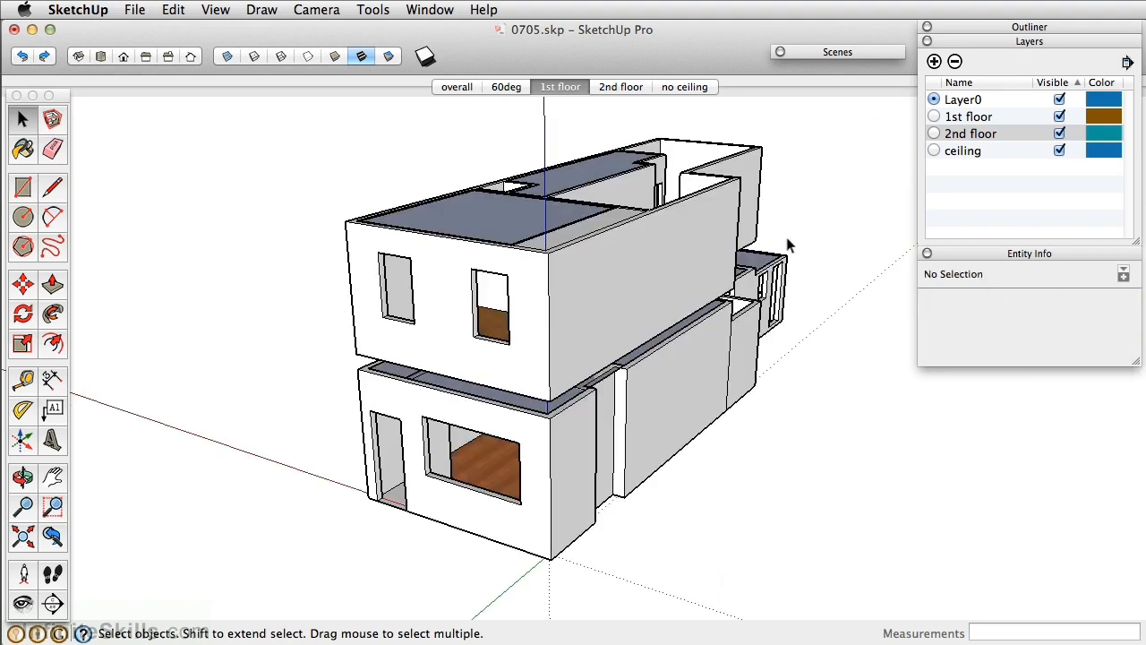
click(561, 86)
Step: In the 2nd floor scene, draw a rectangle covering the stair opening on the underside of the floor
click(629, 87)
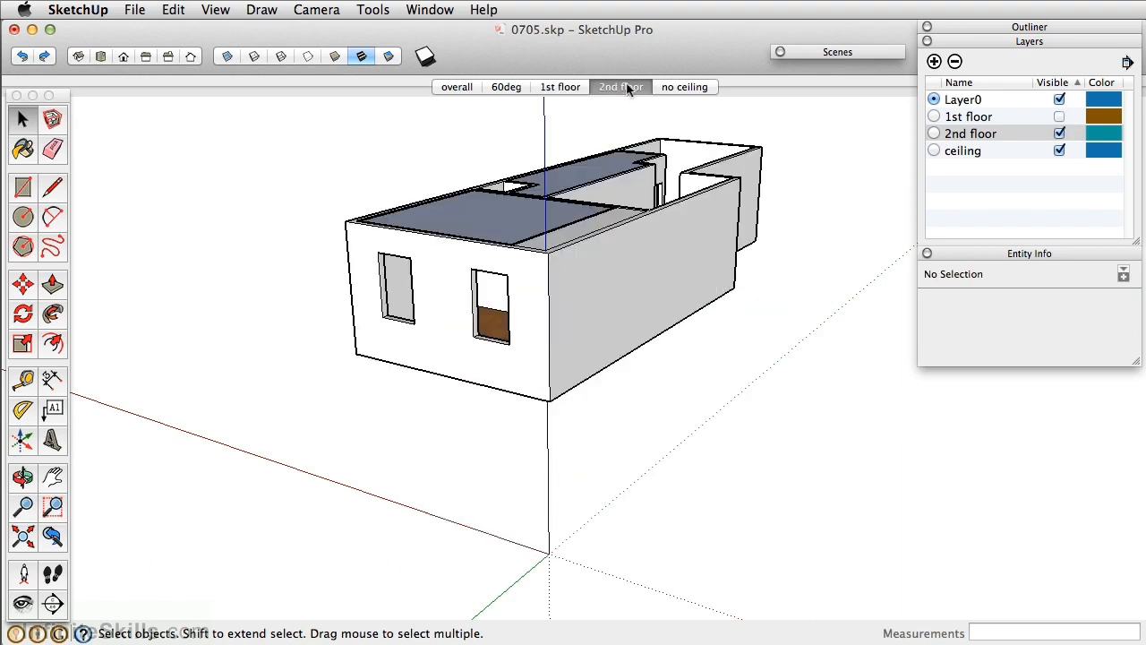
key(o)
drag(583, 402, 656, 216)
middle_drag(656, 215, 651, 310)
scroll(547, 328, up, 4)
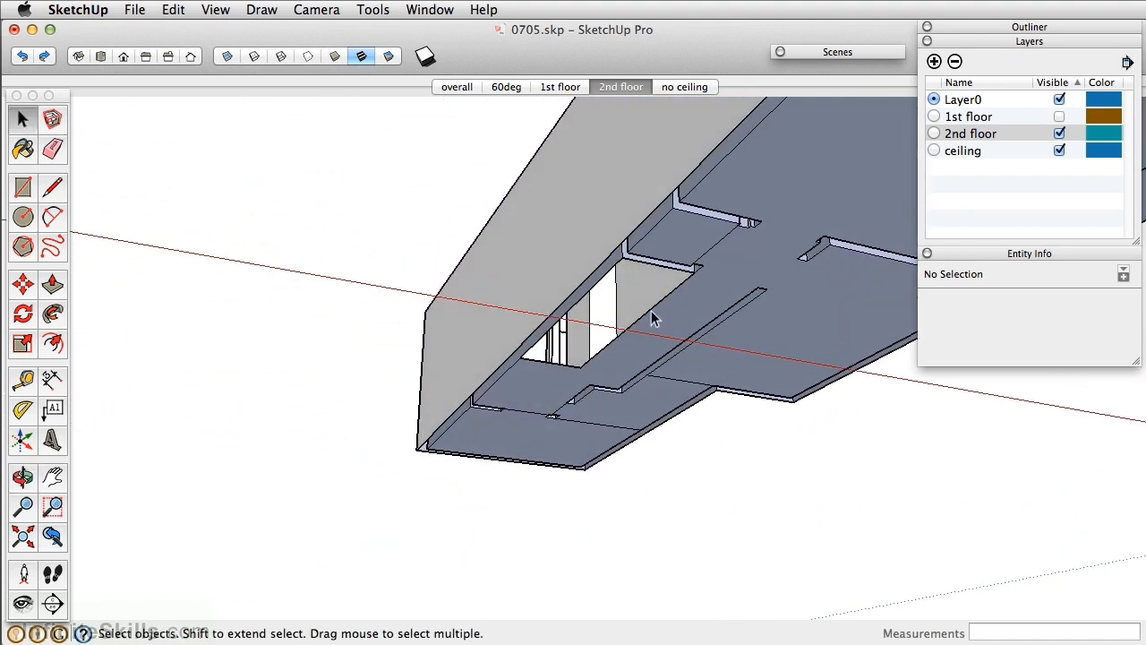
click(22, 186)
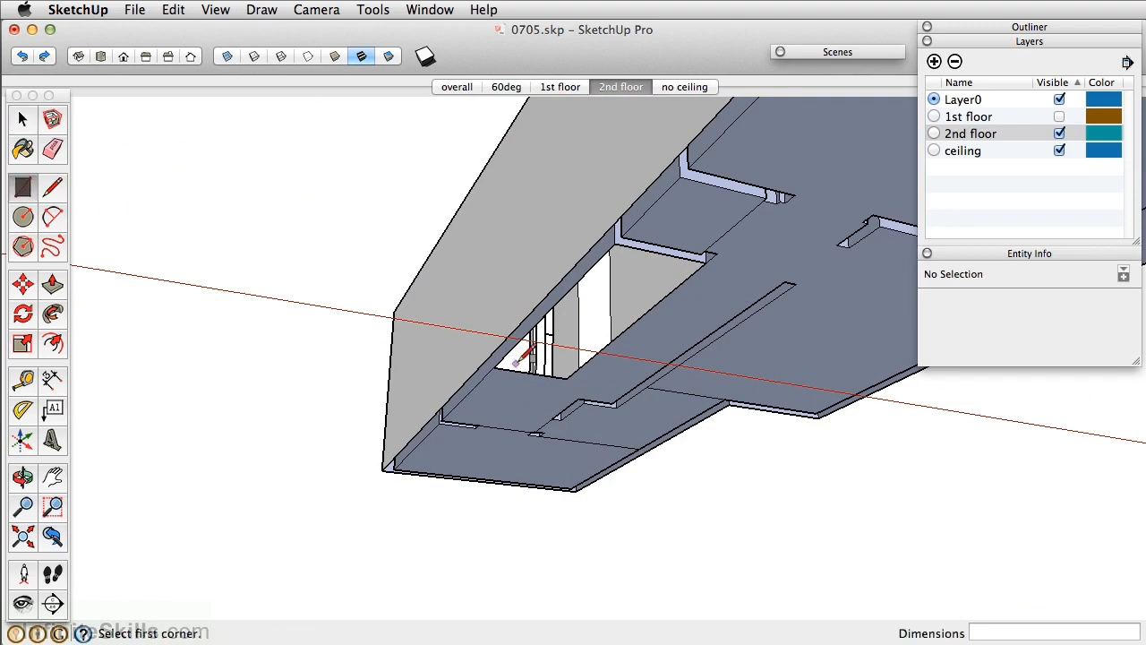
click(494, 367)
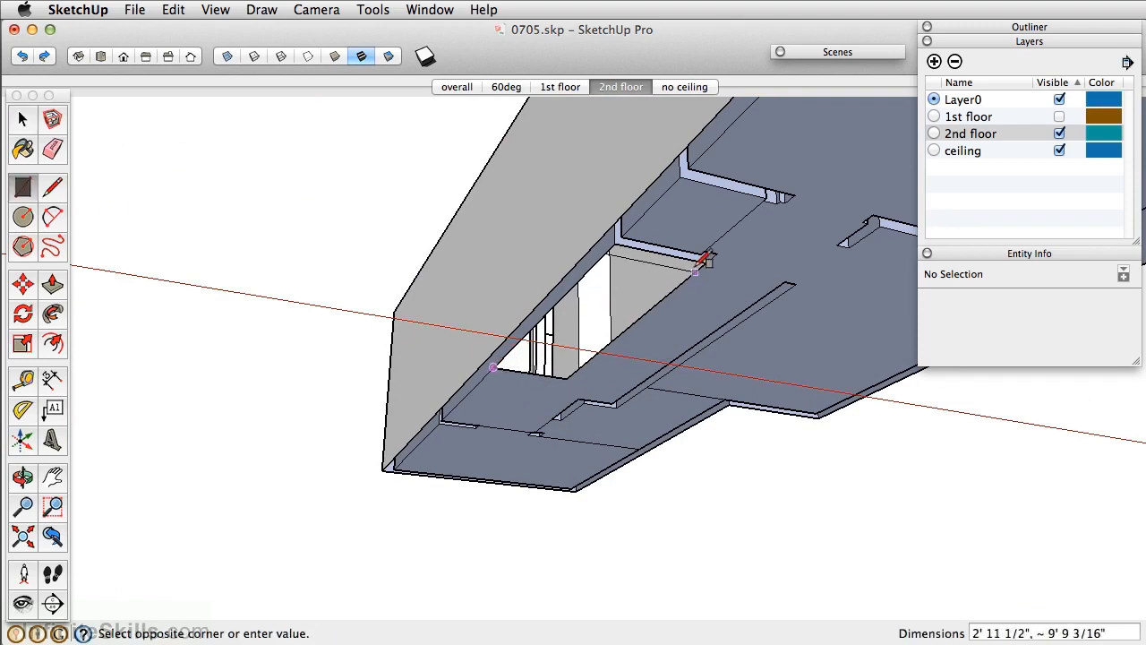
click(706, 254)
Step: Cut the stair opening rectangle together with its bounding edges
click(24, 120)
double_click(612, 294)
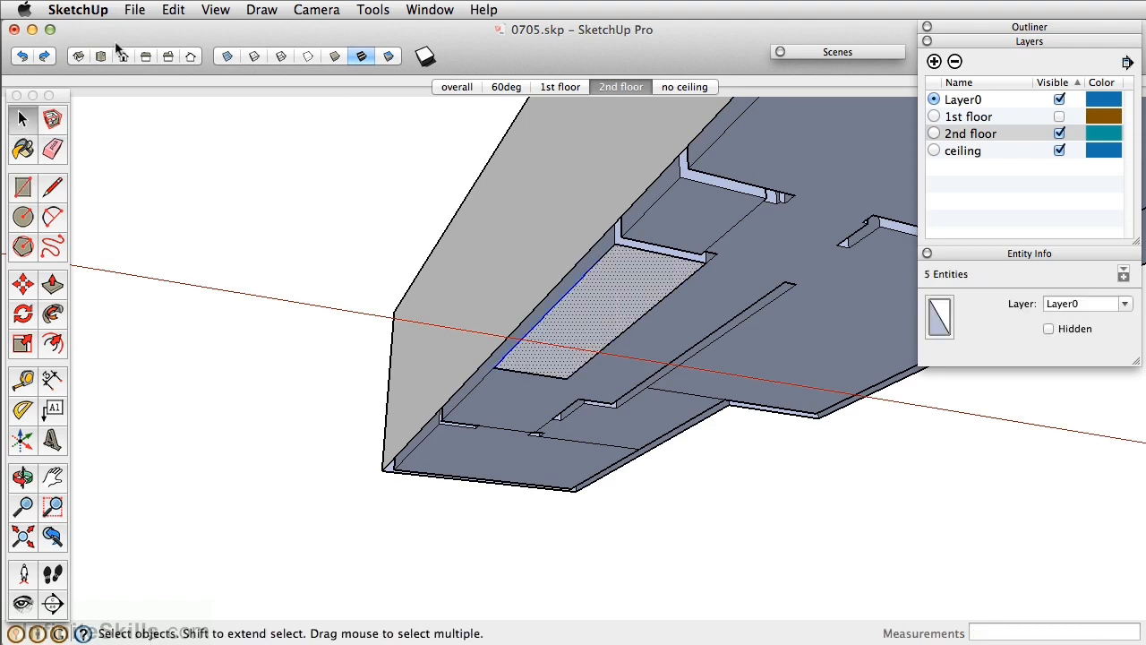
click(174, 10)
click(208, 78)
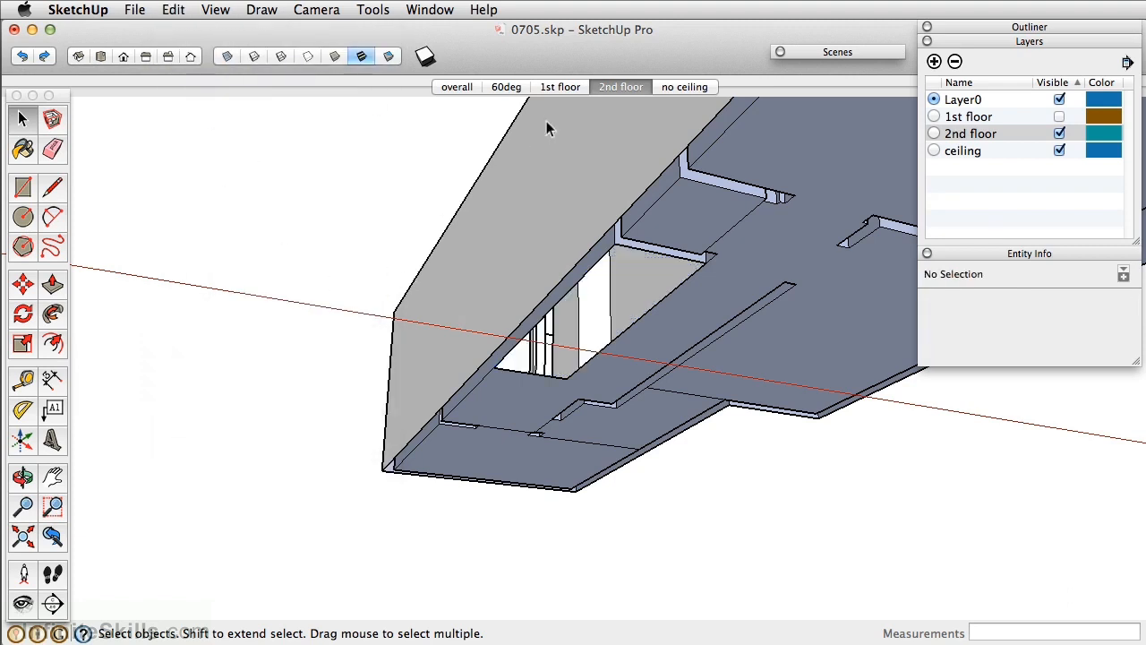
Step: Paste the rectangle in place inside the first-floor ceiling group, using the 1st floor scene
click(560, 88)
middle_drag(566, 173, 519, 421)
shift+middle_drag(511, 421, 508, 266)
scroll(504, 427, up, 2)
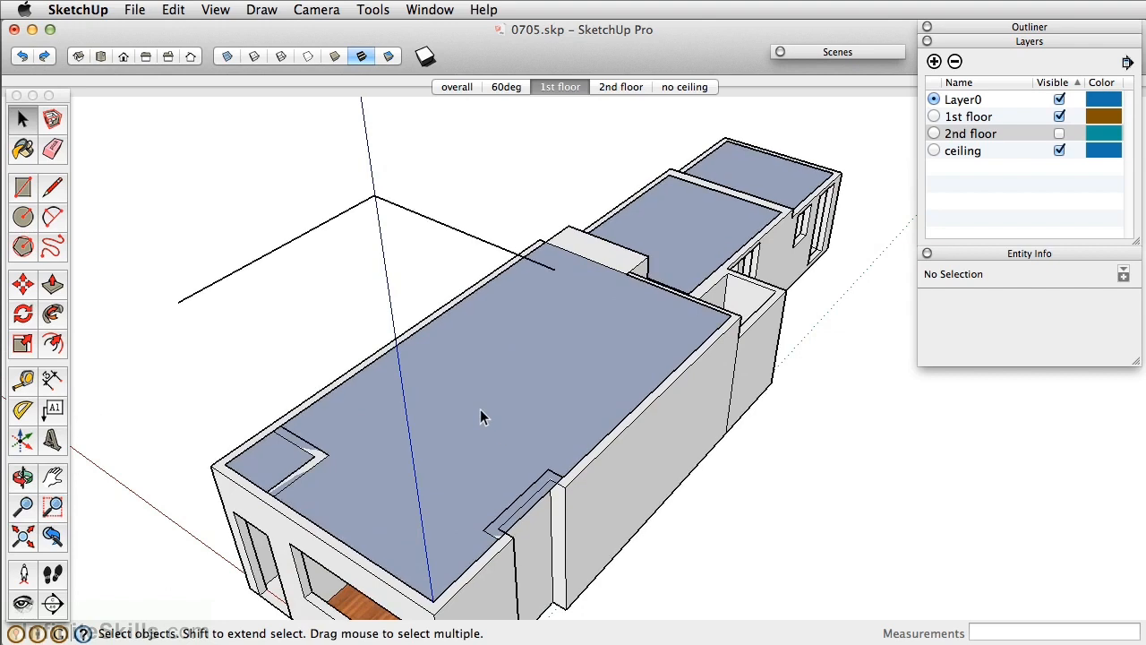
double_click(436, 386)
middle_drag(437, 386, 562, 272)
click(174, 10)
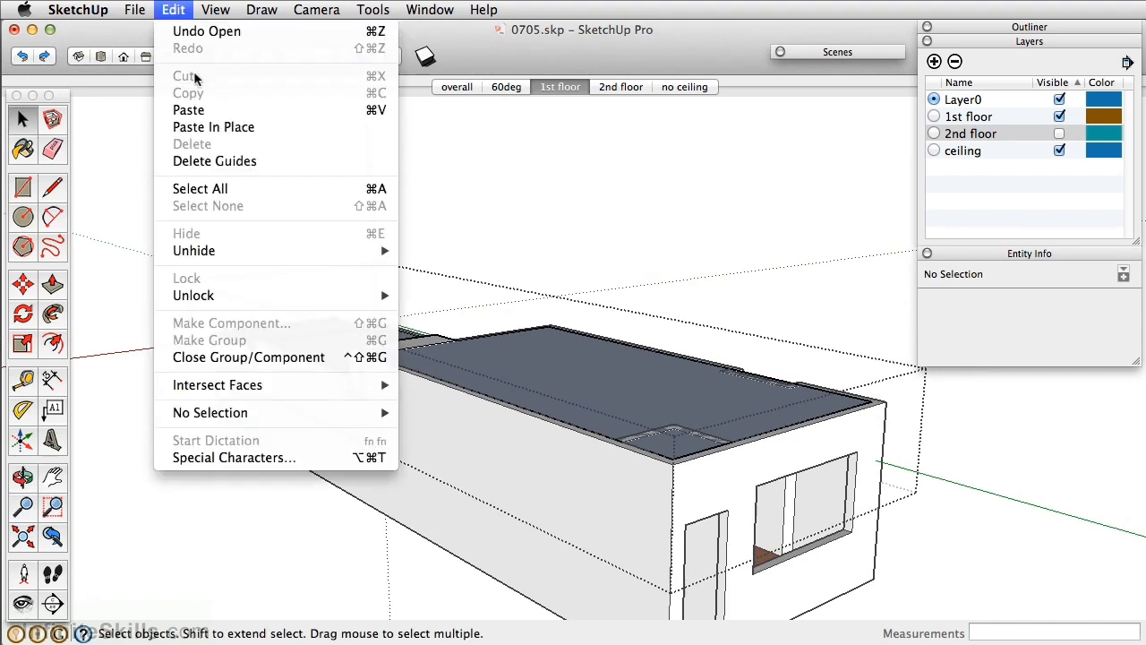
click(202, 127)
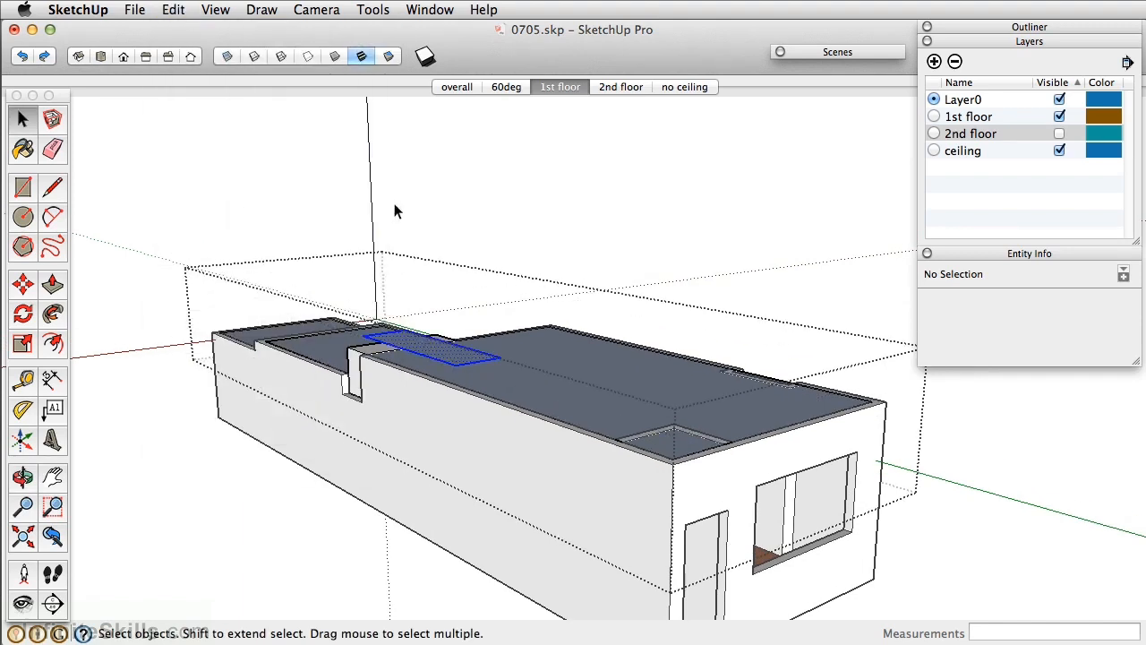
Step: Push/Pull the pasted rectangle down 1' 1" to the first-floor ceiling face
middle_drag(637, 341, 413, 354)
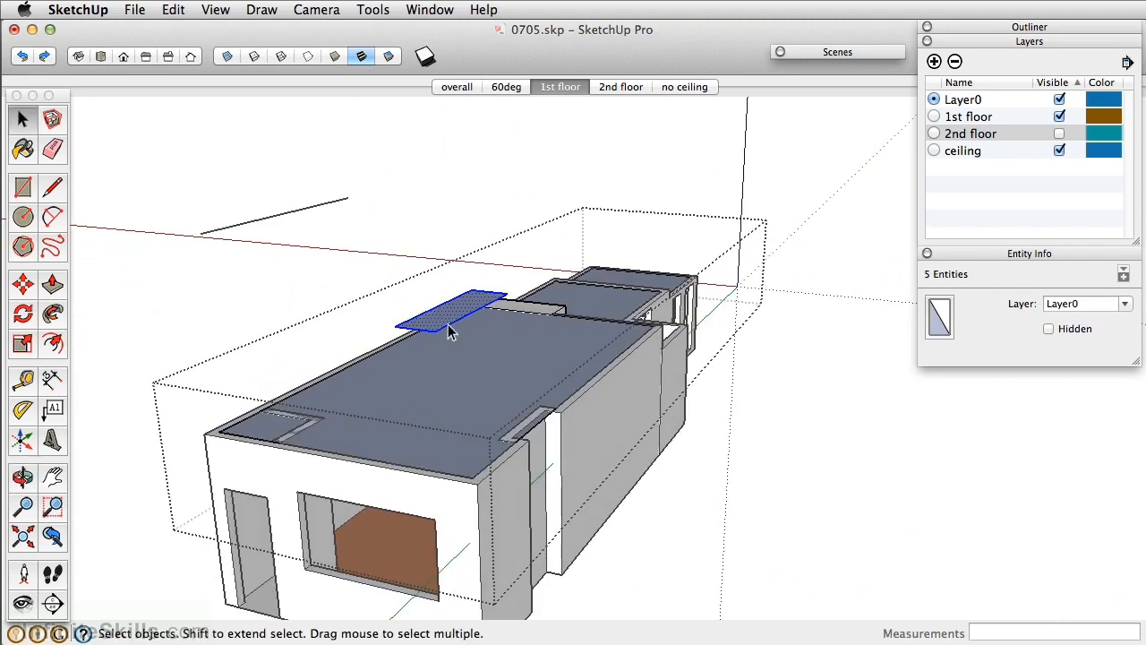
scroll(450, 331, up, 2)
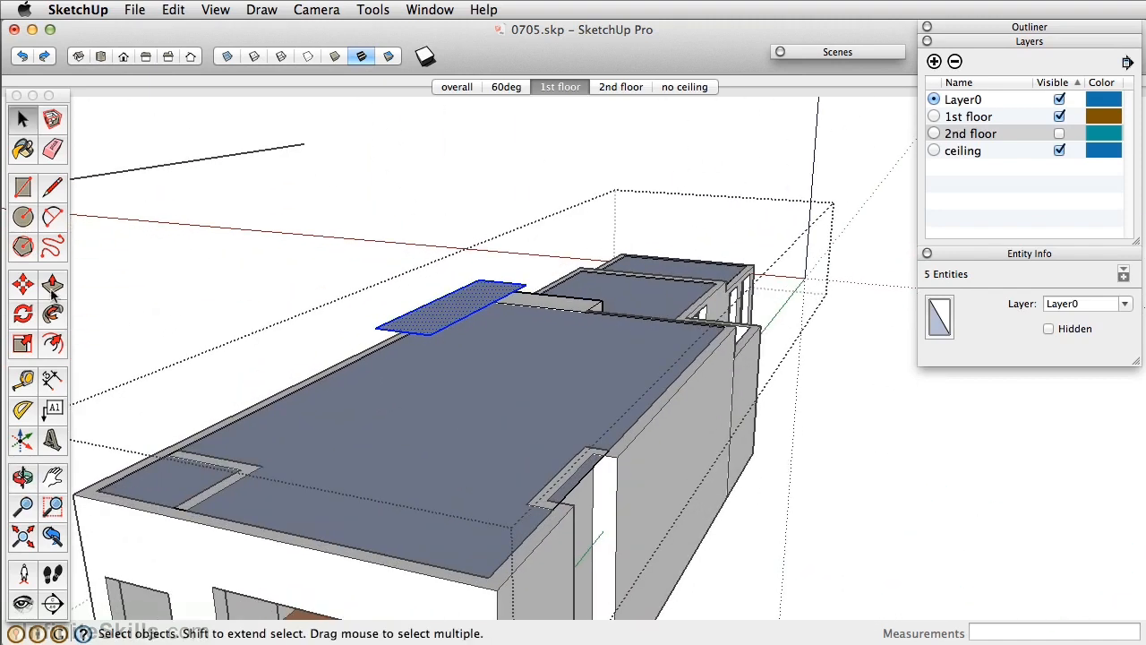
key(p)
drag(433, 330, 433, 341)
click(433, 415)
middle_drag(576, 385, 324, 364)
middle_drag(593, 284, 543, 300)
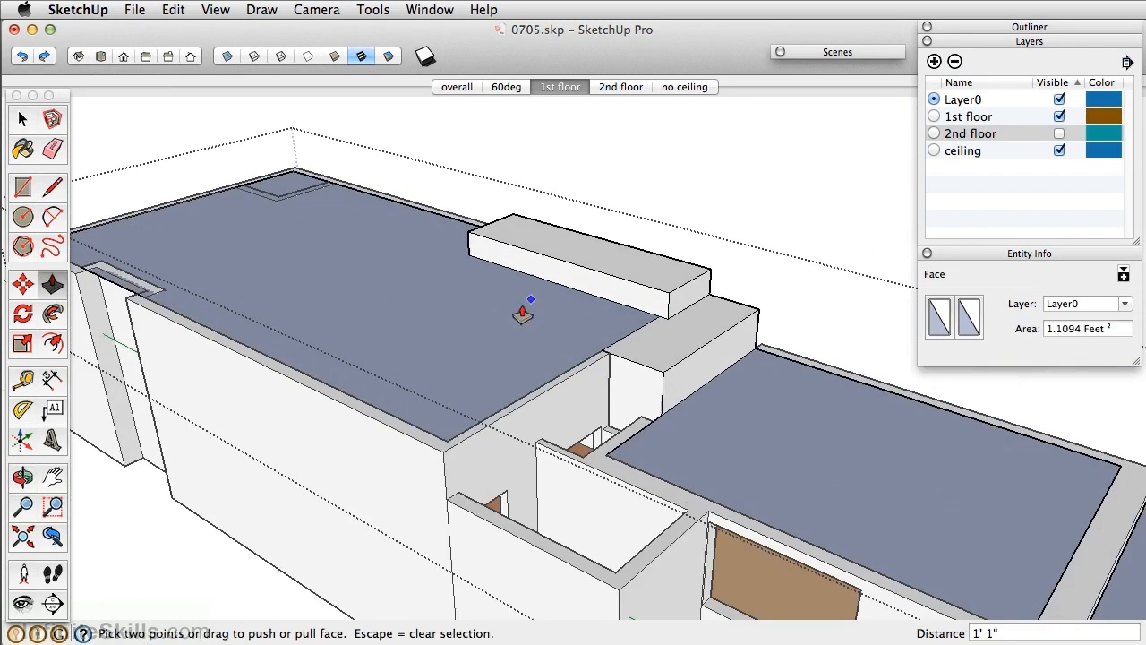
middle_drag(654, 262, 609, 325)
scroll(540, 379, up, 5)
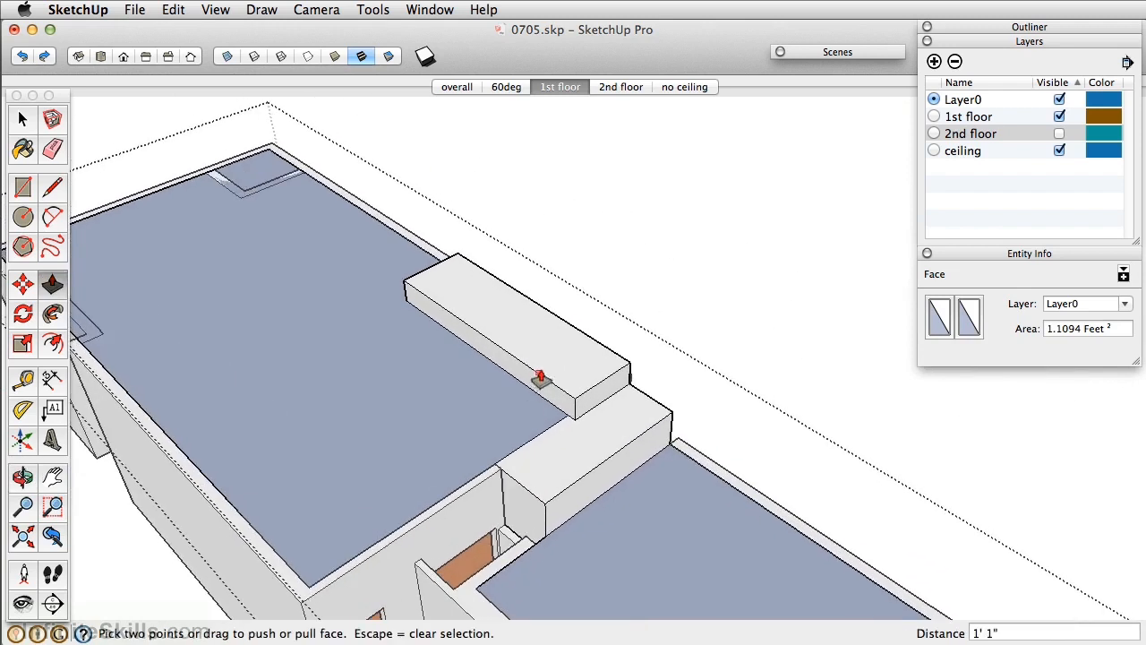
Step: Delete the top and bottom faces of the extruded box, leaving an open stairwell shaft through the ceiling
key(space)
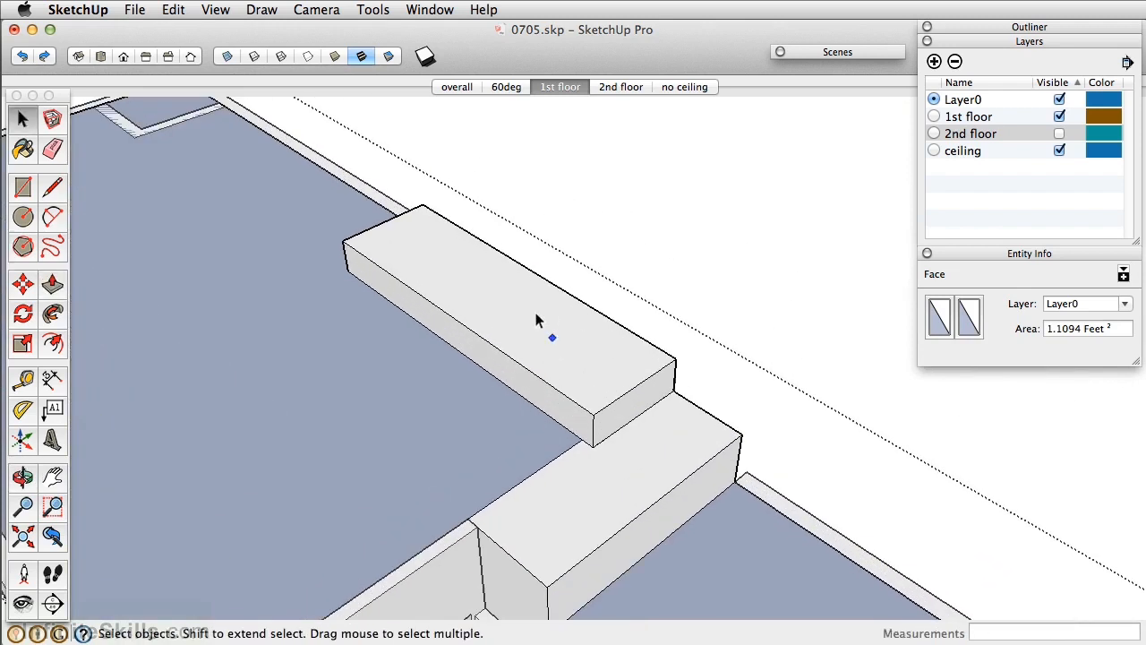
key(Delete)
middle_drag(510, 286, 499, 313)
click(529, 256)
key(Delete)
scroll(529, 256, down, 2)
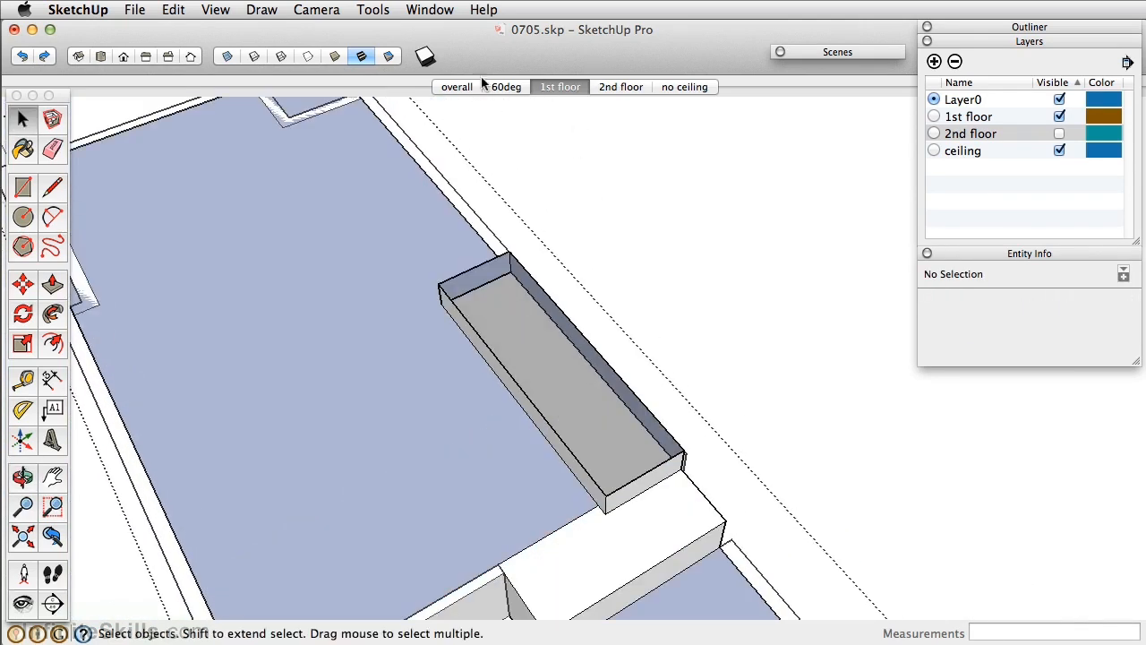
Step: Examine the stairwell opening from inside the house, looking up from the first floor in the overall scene
click(458, 87)
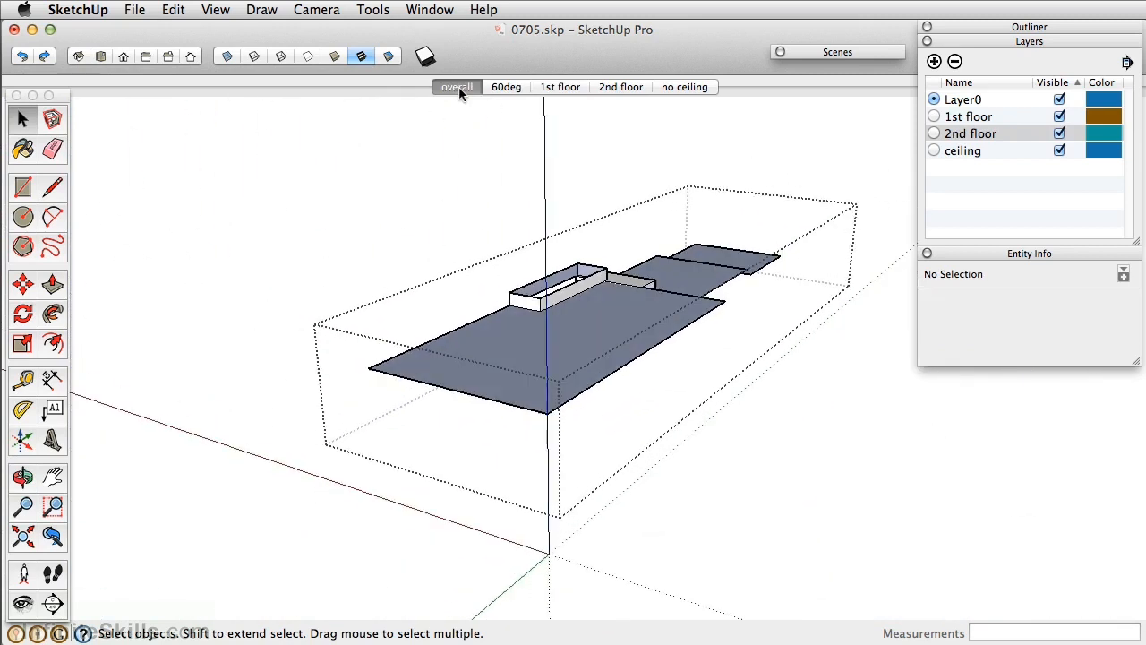
middle_drag(463, 287, 399, 332)
middle_drag(621, 149, 824, 325)
scroll(537, 543, up, 3)
middle_drag(537, 542, 634, 367)
scroll(582, 397, up, 3)
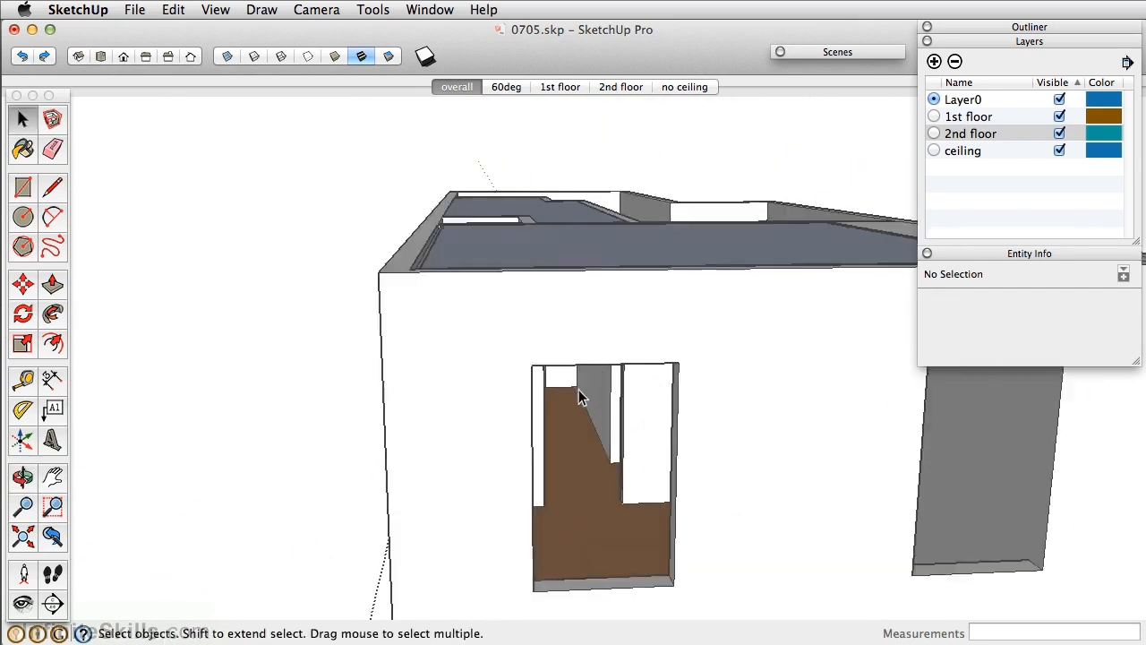
scroll(582, 398, up, 5)
middle_drag(537, 379, 557, 287)
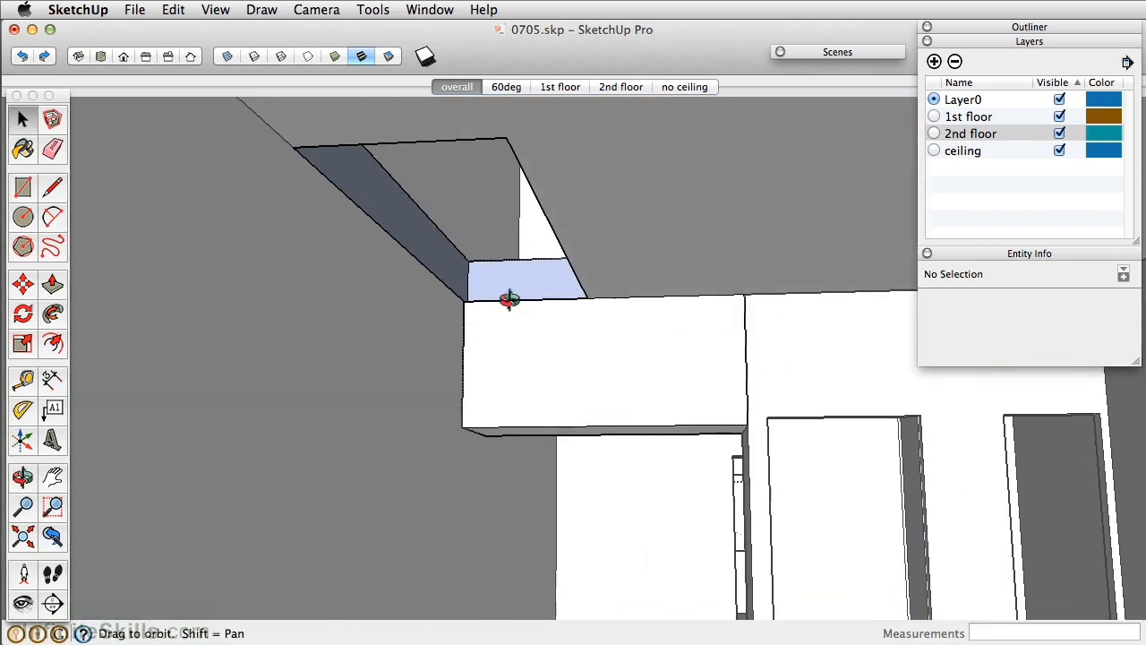
Step: Push/Pull the end face of the stairwell shaft 4 1/2" so it is flush with the wall face directly below
scroll(509, 300, up, 8)
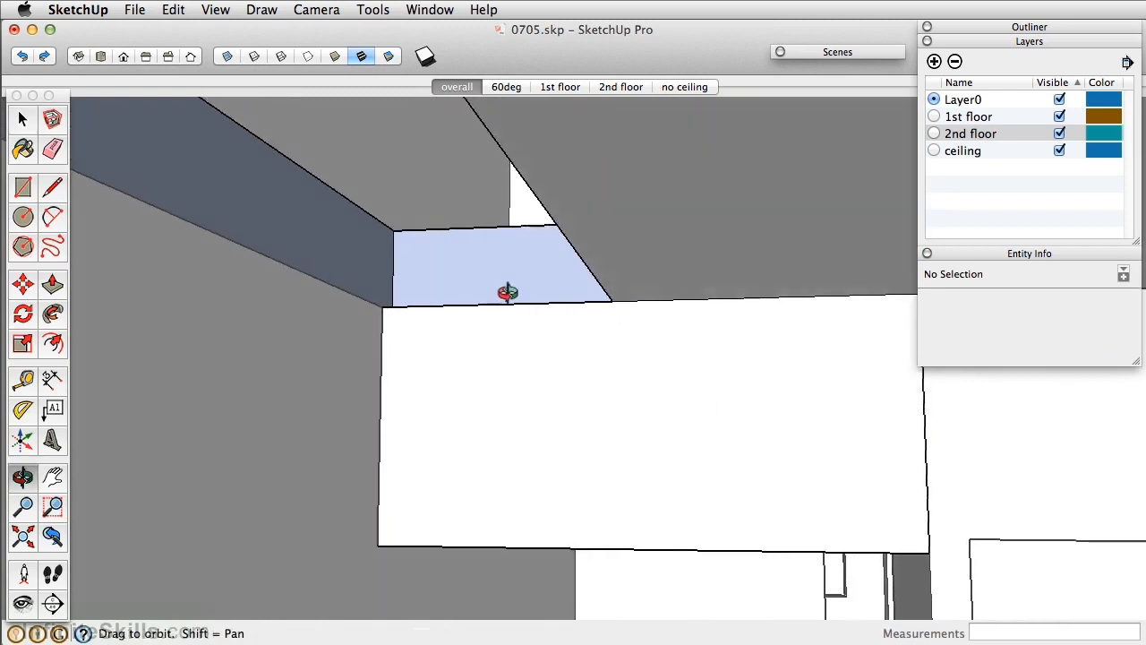
middle_drag(507, 291, 537, 305)
key(p)
drag(496, 284, 497, 330)
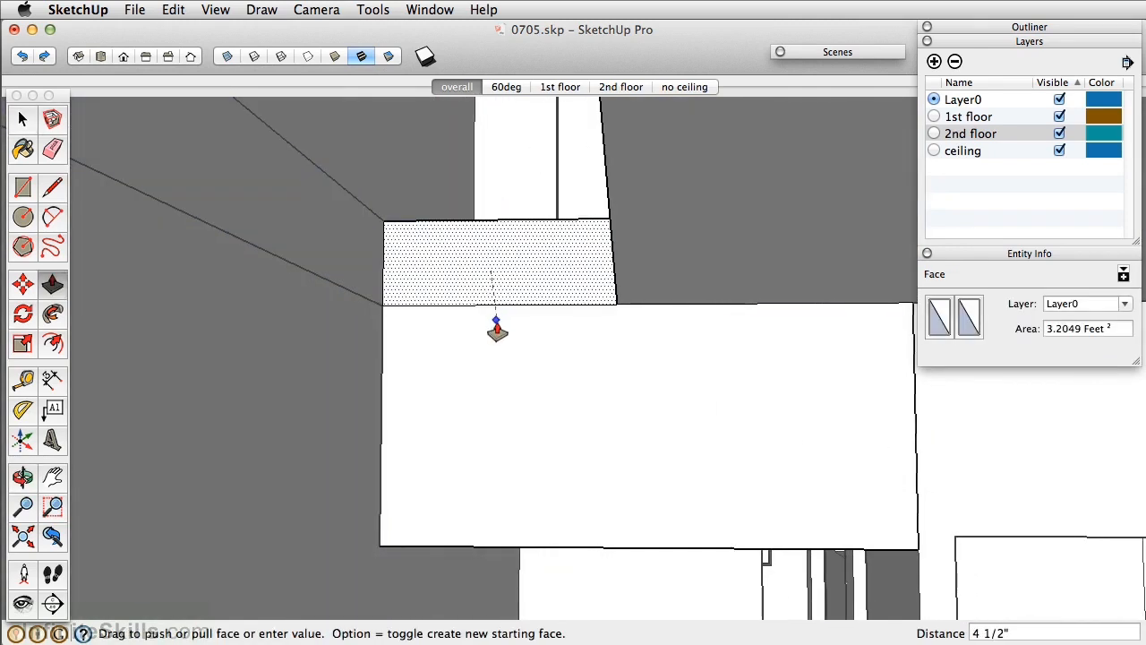
drag(480, 400, 481, 399)
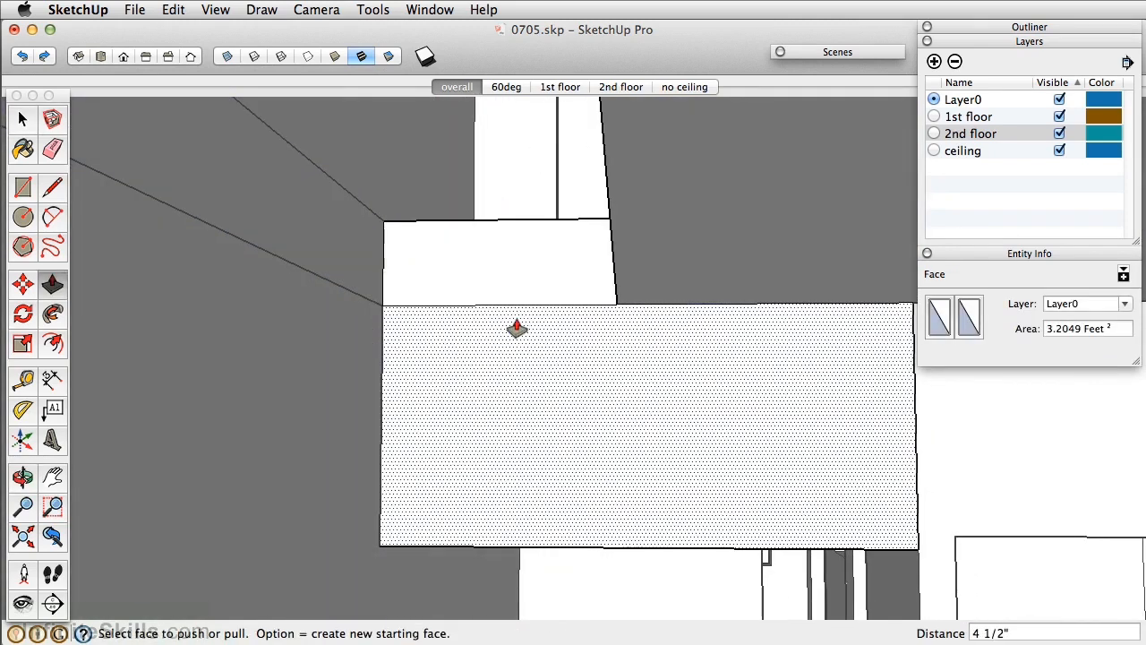
Step: Erase the seam edge between the shaft's end face and the wall face below, merging them into one surface
middle_drag(615, 352, 849, 287)
key(e)
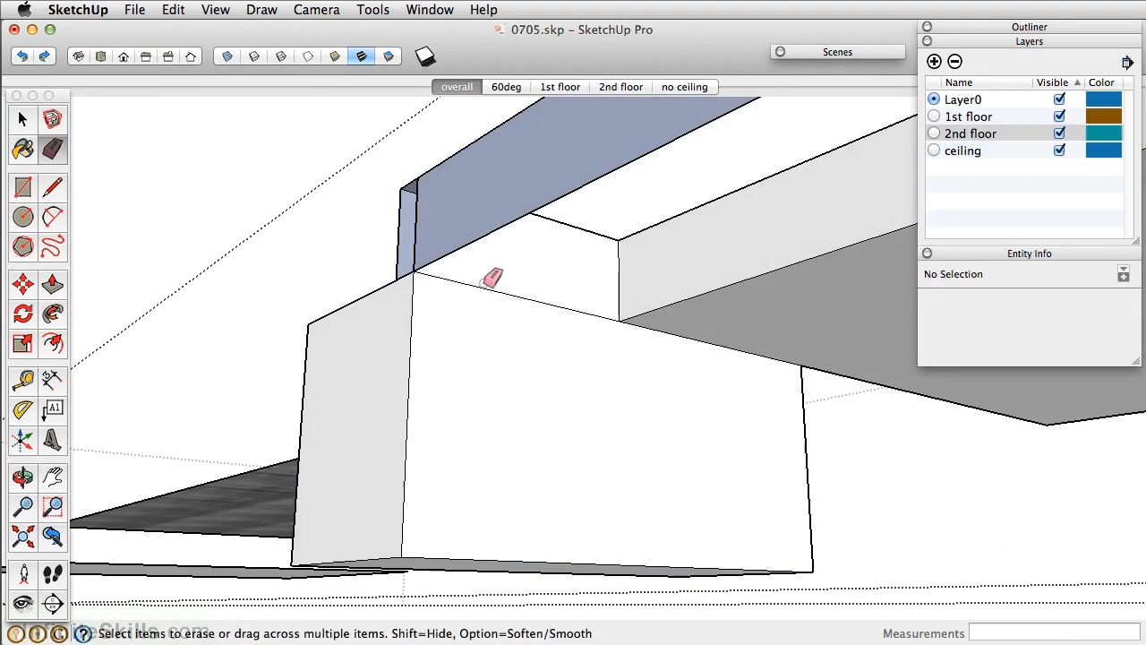
mouse_move(481, 284)
middle_down()
mouse_move(573, 373)
mouse_move(707, 404)
middle_up()
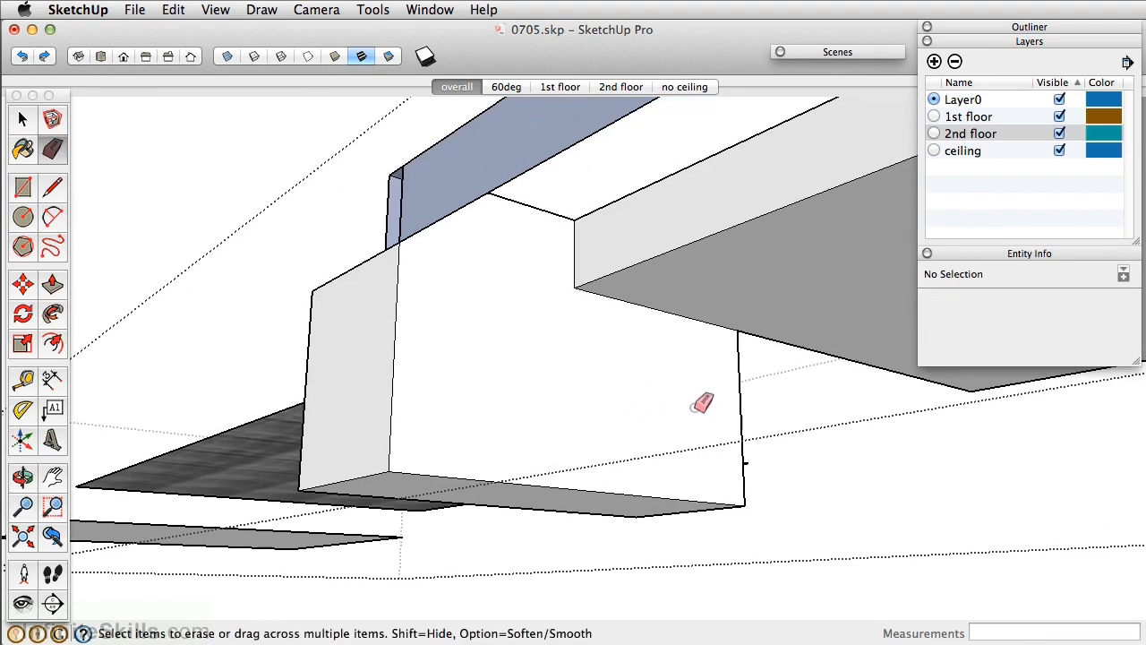
mouse_move(635, 329)
middle_down()
mouse_move(320, 389)
mouse_move(640, 330)
mouse_move(499, 336)
mouse_move(530, 312)
mouse_move(465, 332)
mouse_move(672, 334)
middle_up()
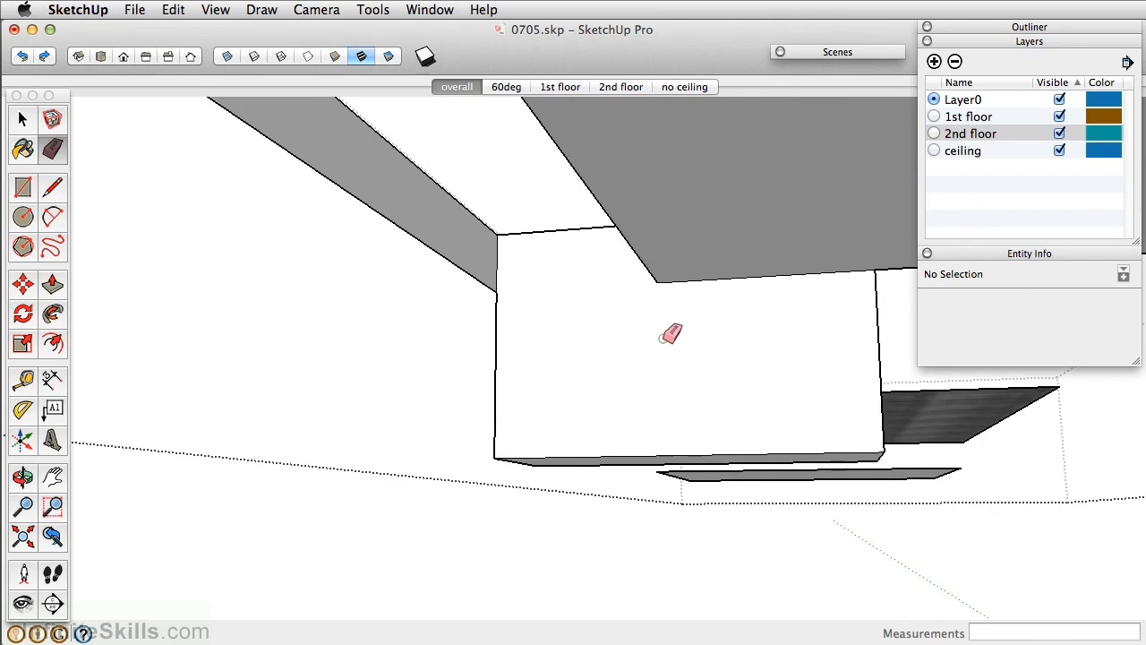